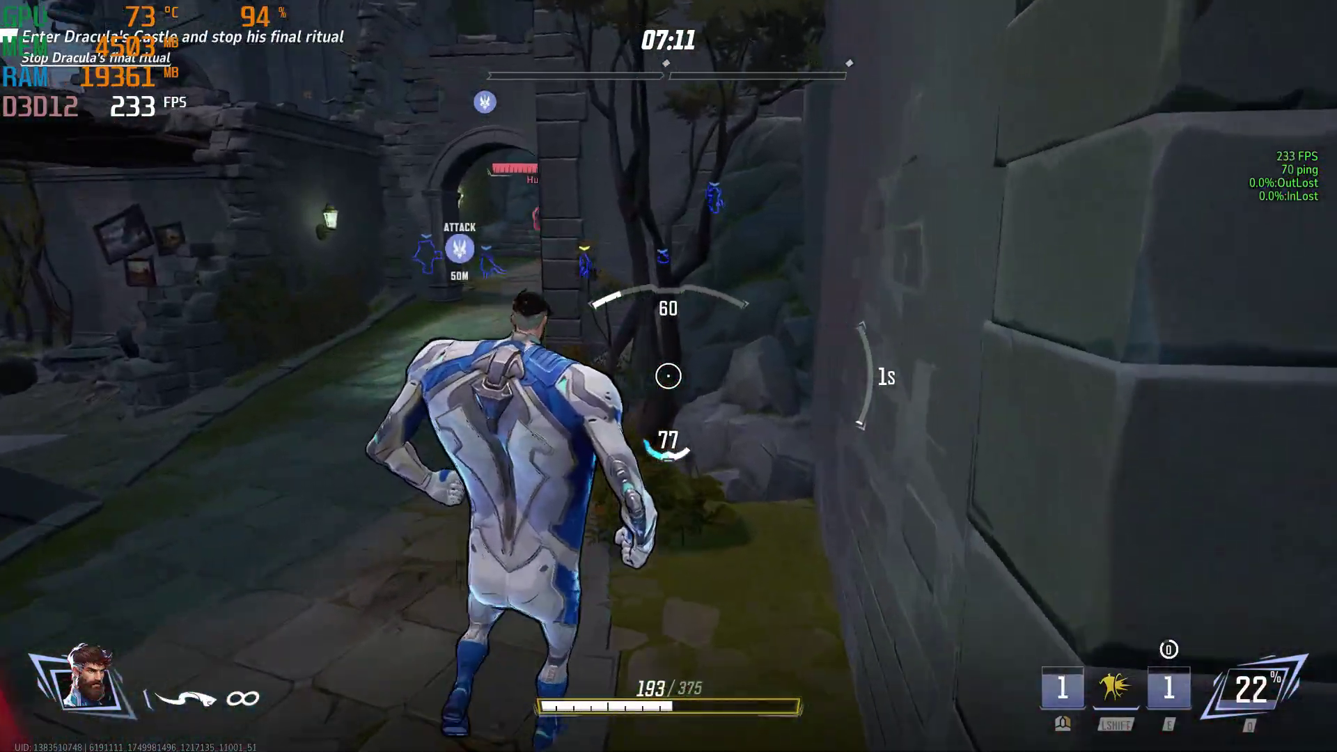
key(shift)
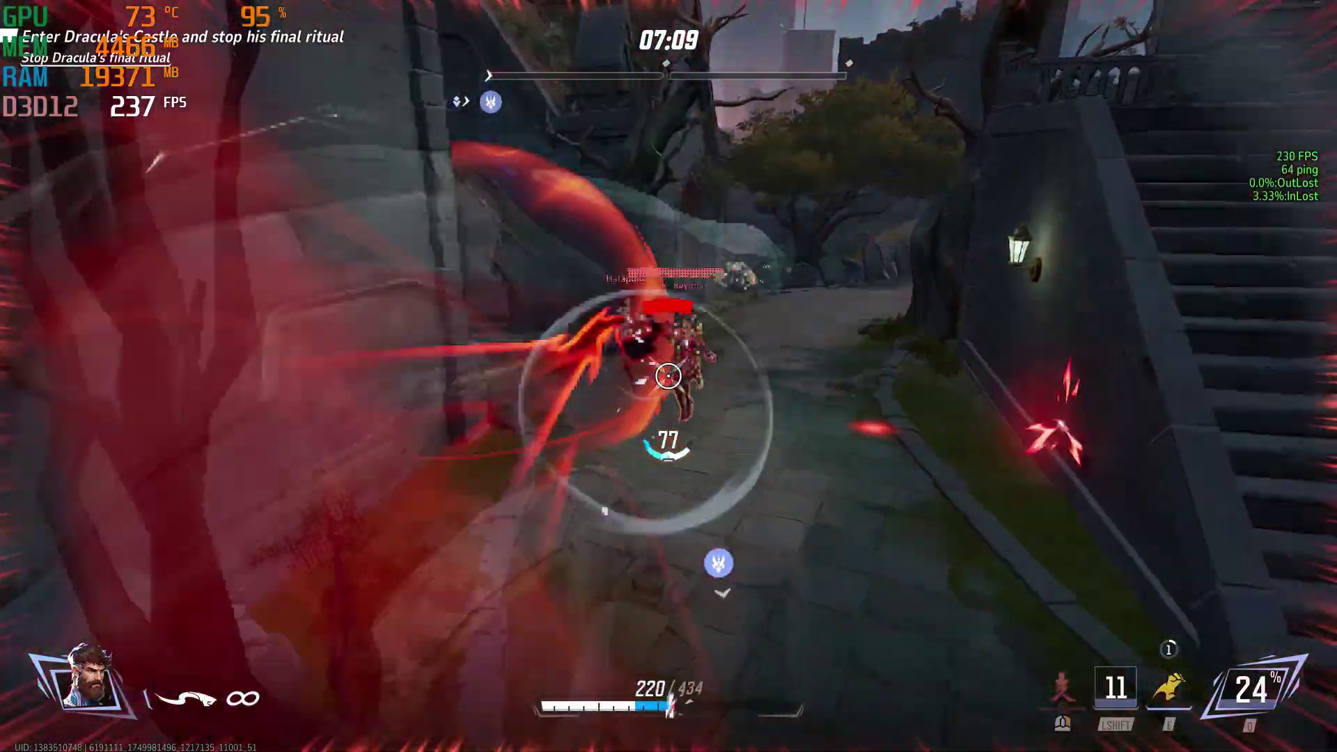
key(e)
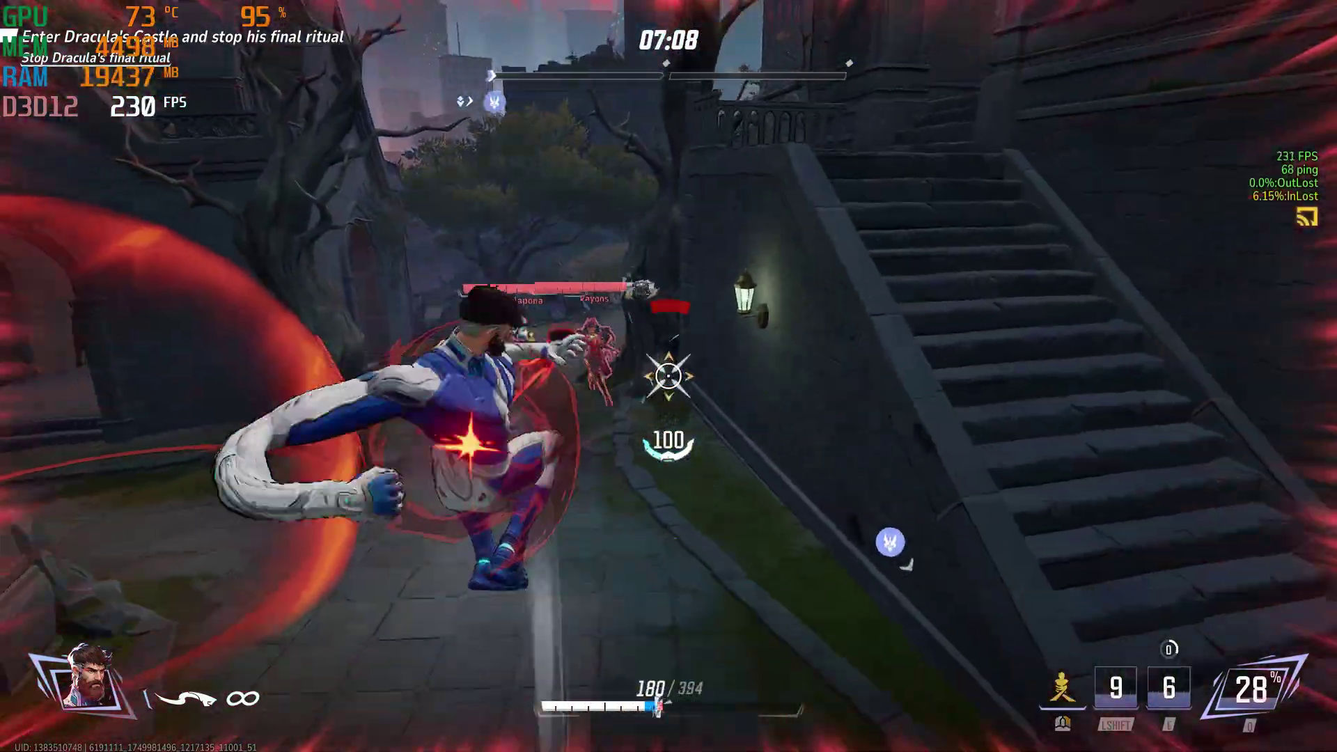
right_click(669, 376)
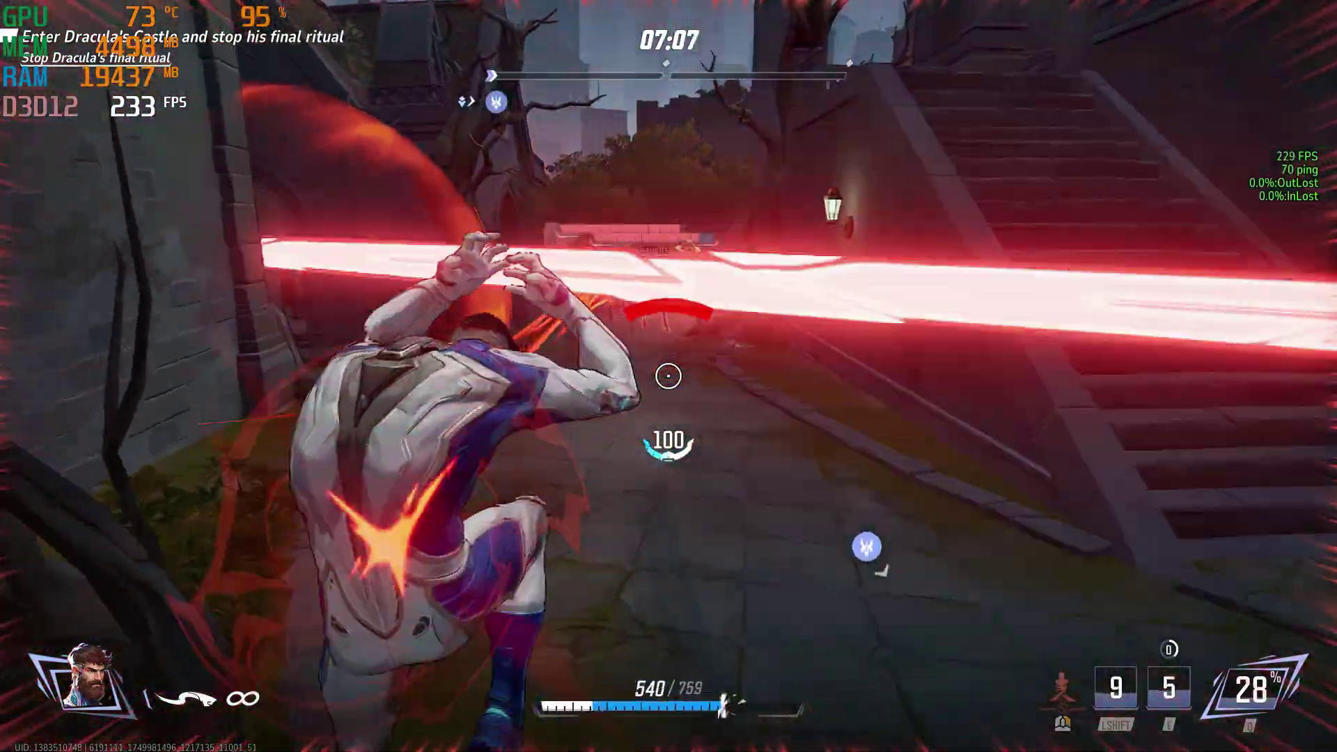
key(w)
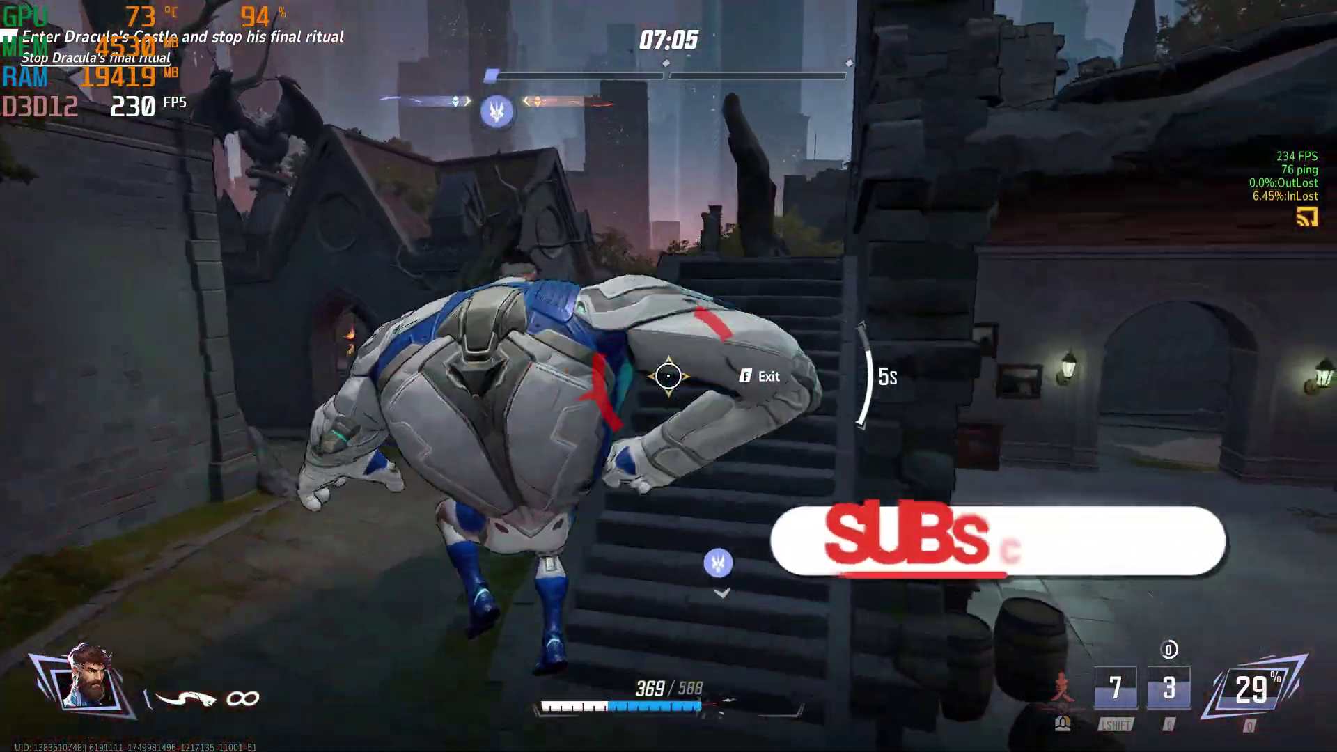
key(w)
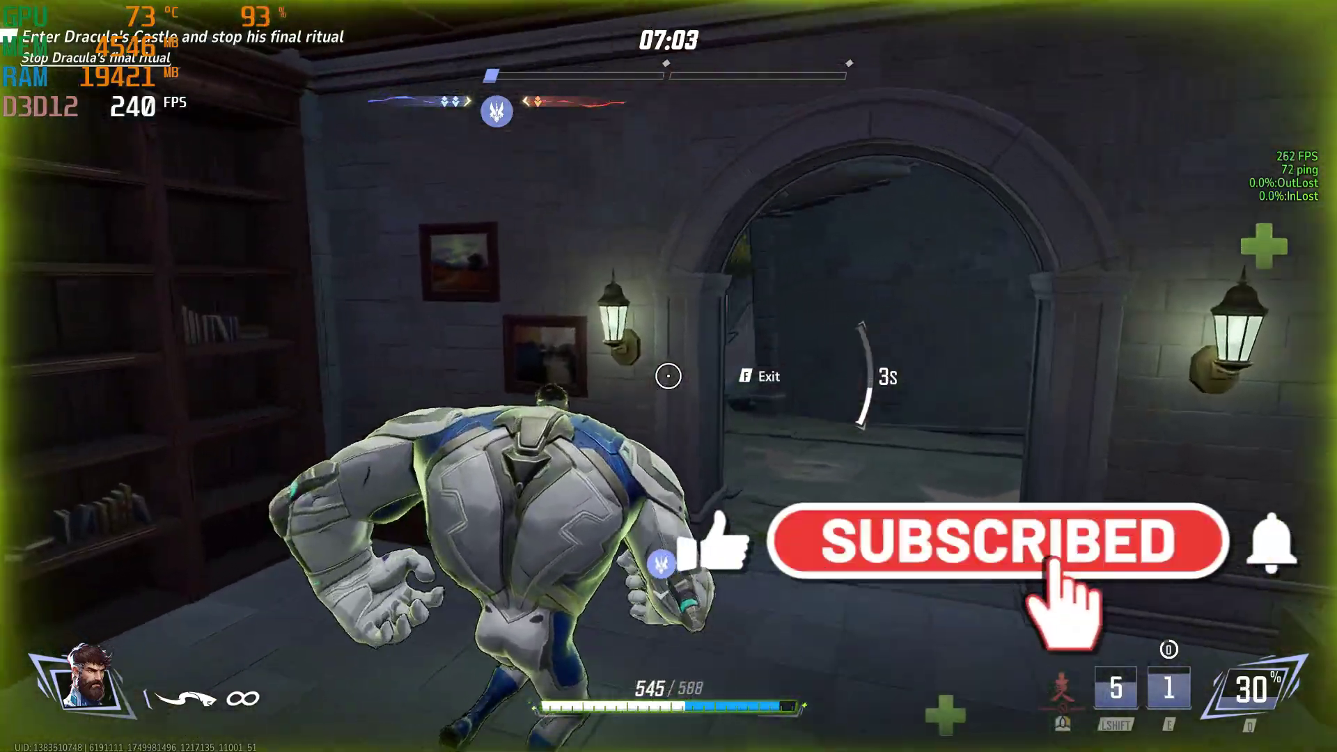
key(w)
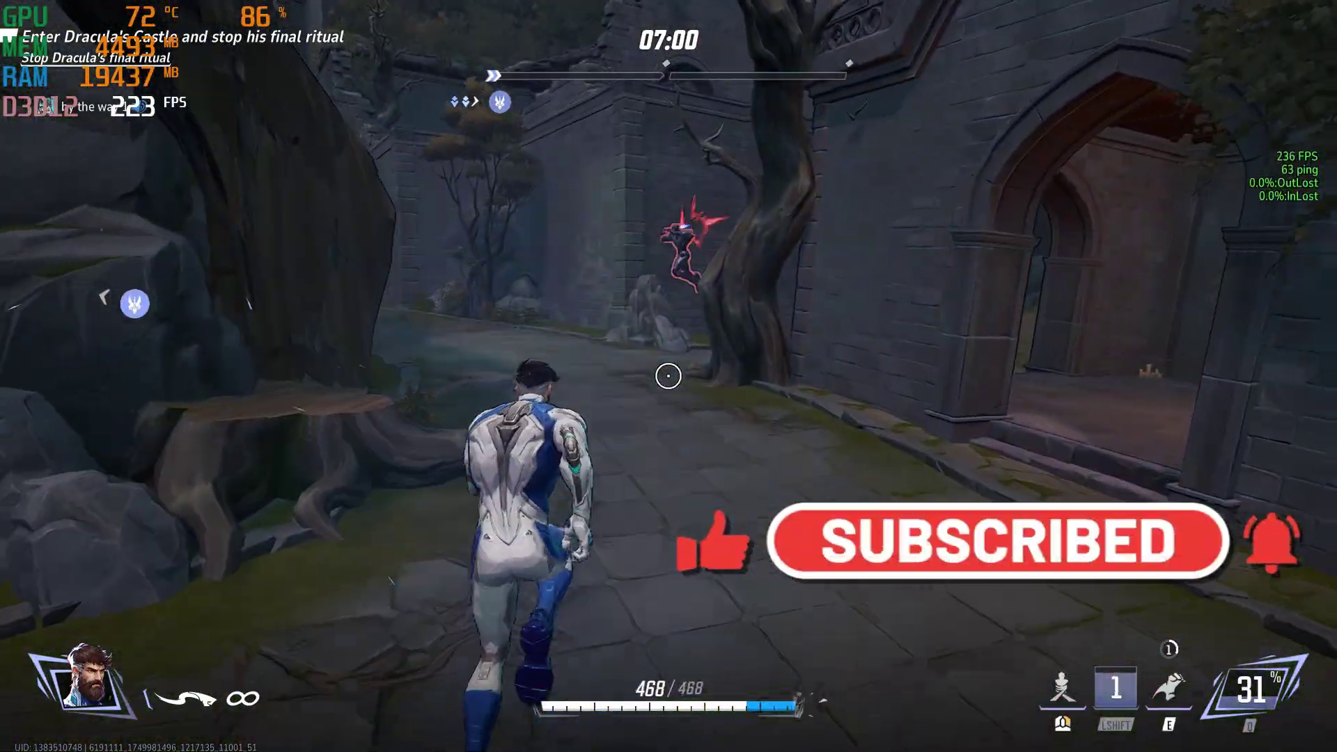
click(669, 376)
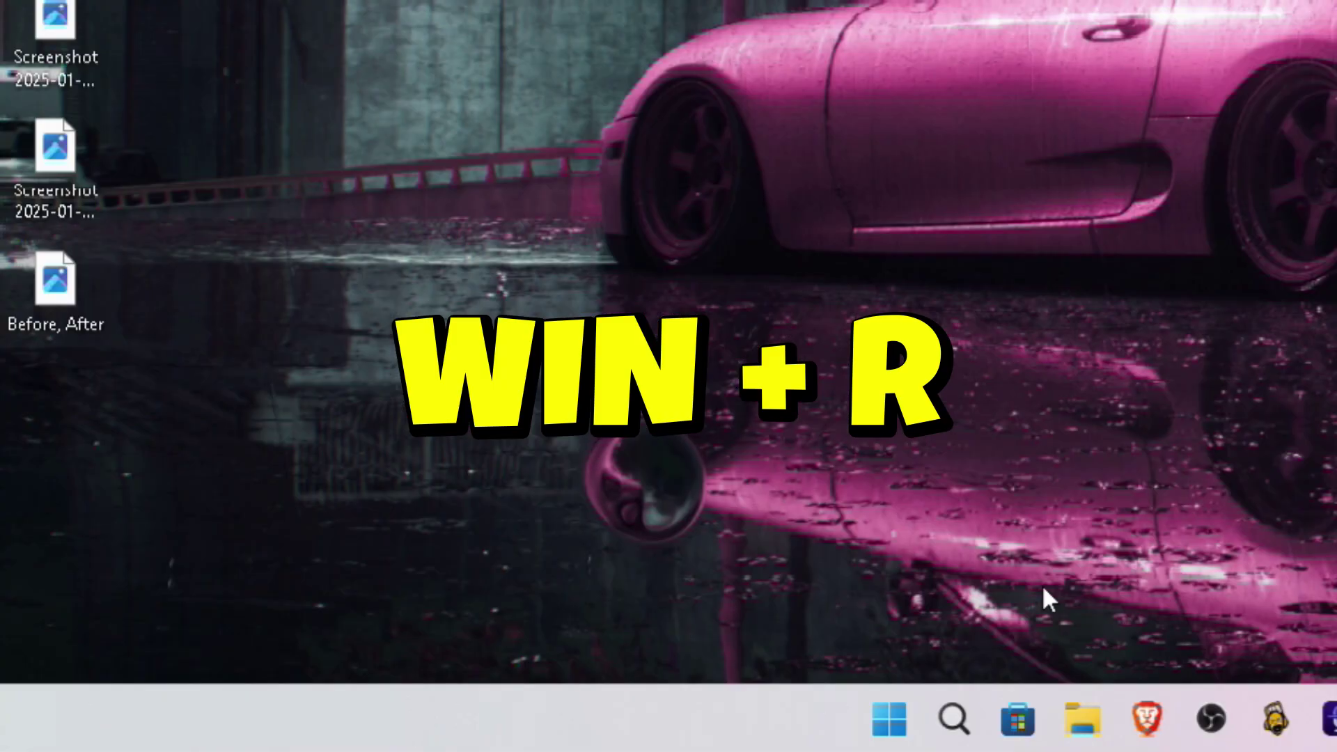
Open the user's temporary files folder by running %temp%
key(super+r)
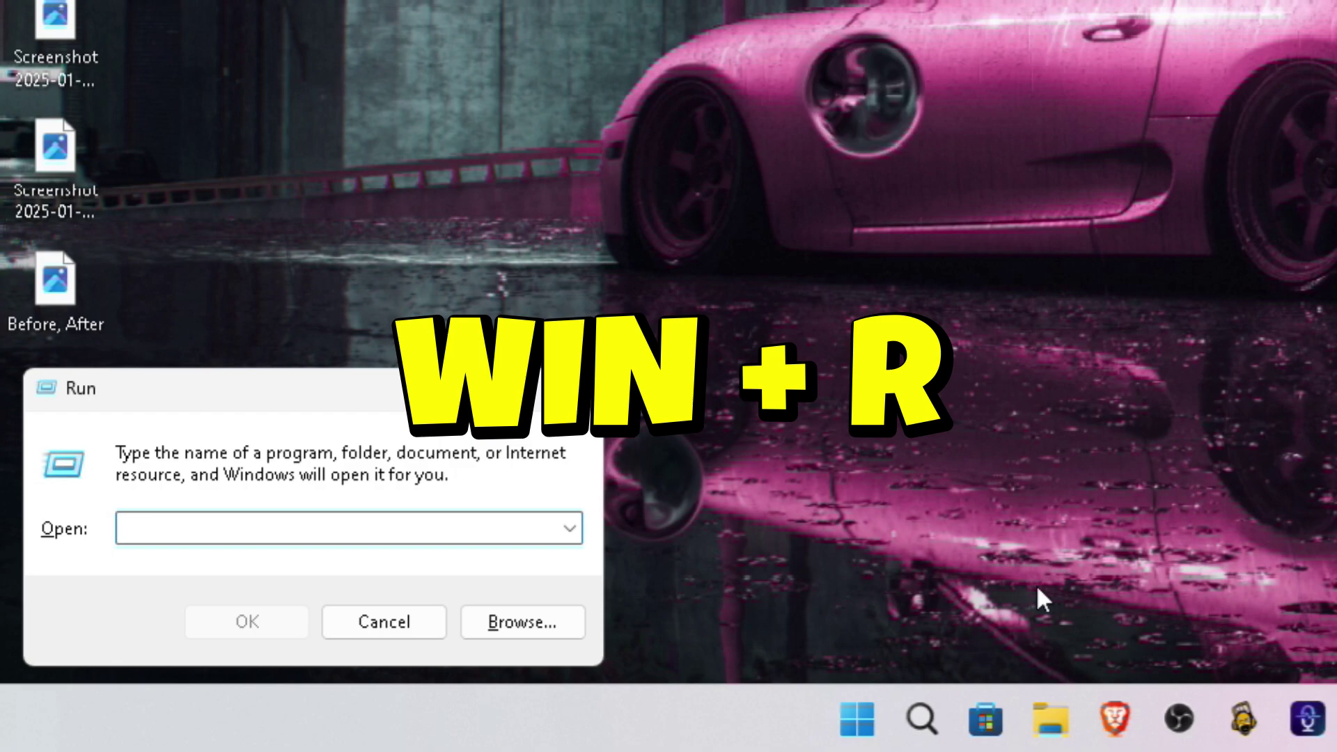
text(%temp%)
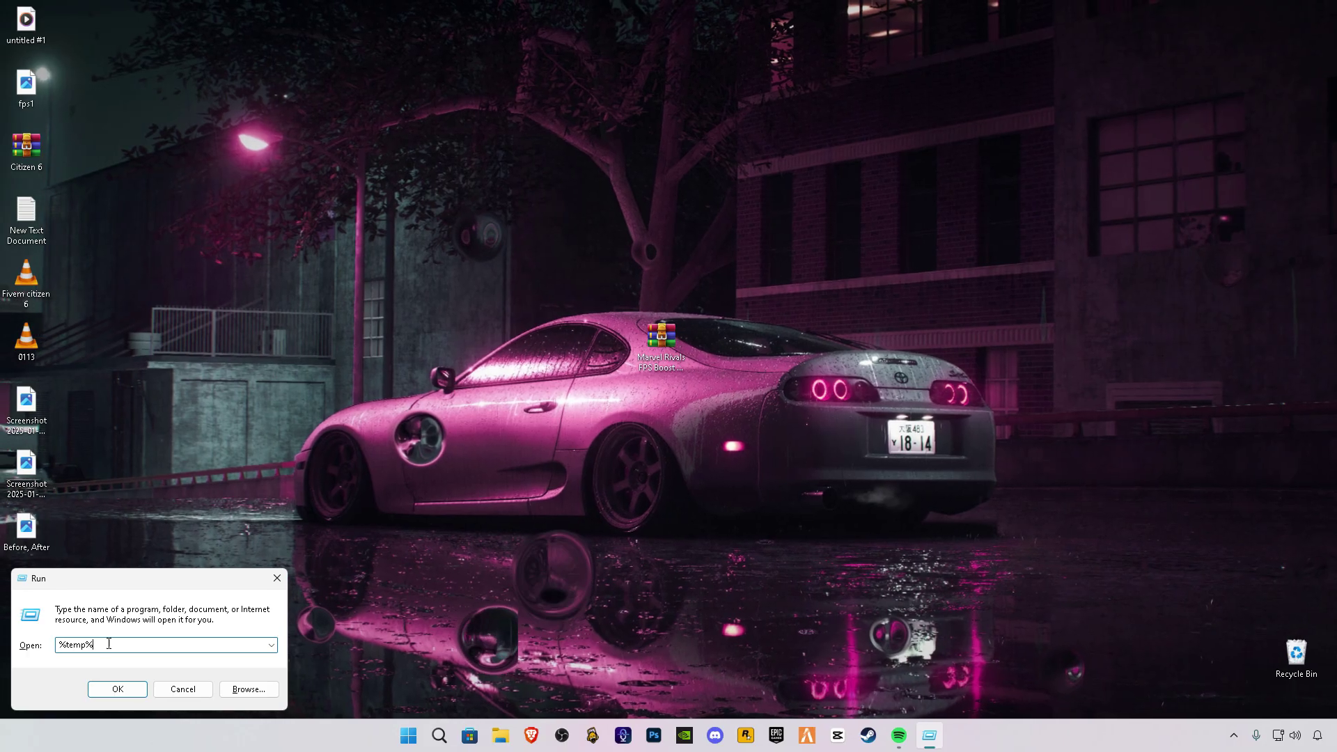
click(247, 622)
Delete everything in the Temp folder, skipping all items that are in use, and close the folder window
scroll(803, 430, down, 1)
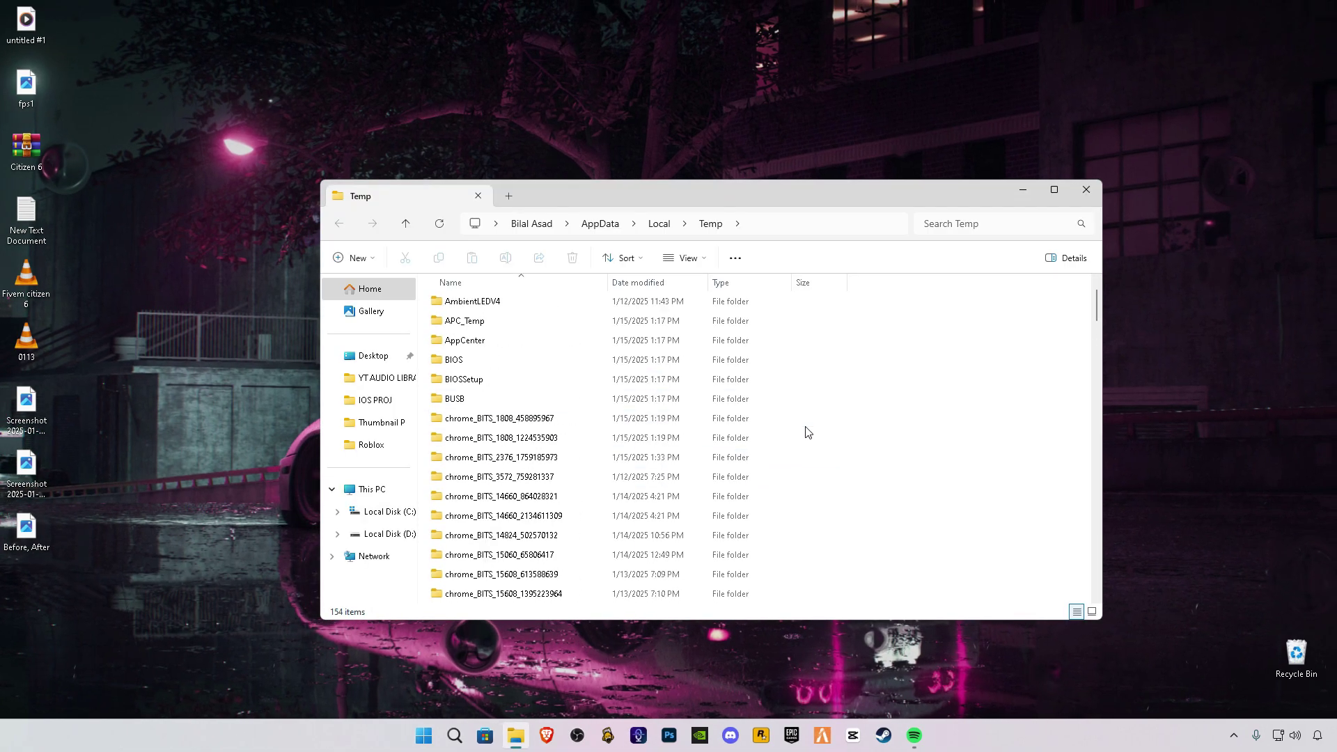
scroll(933, 411, up, 1)
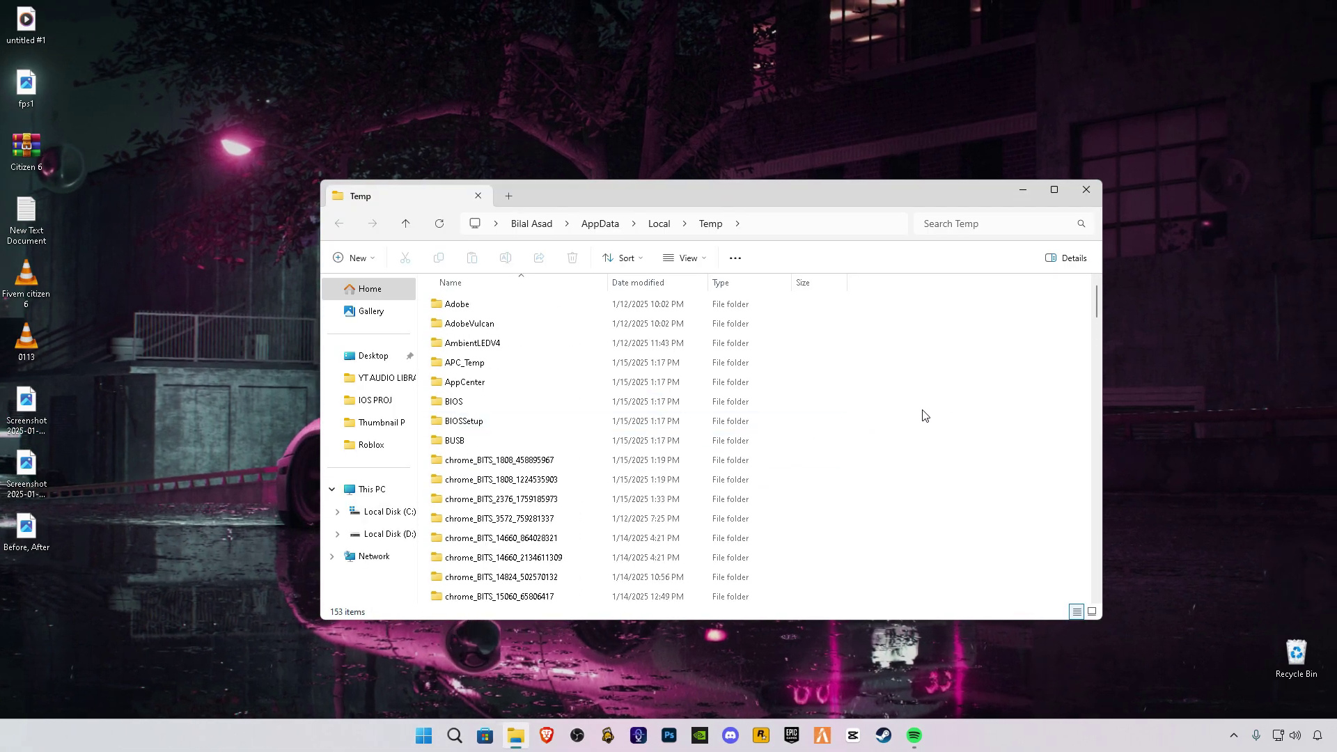
key(ctrl+a)
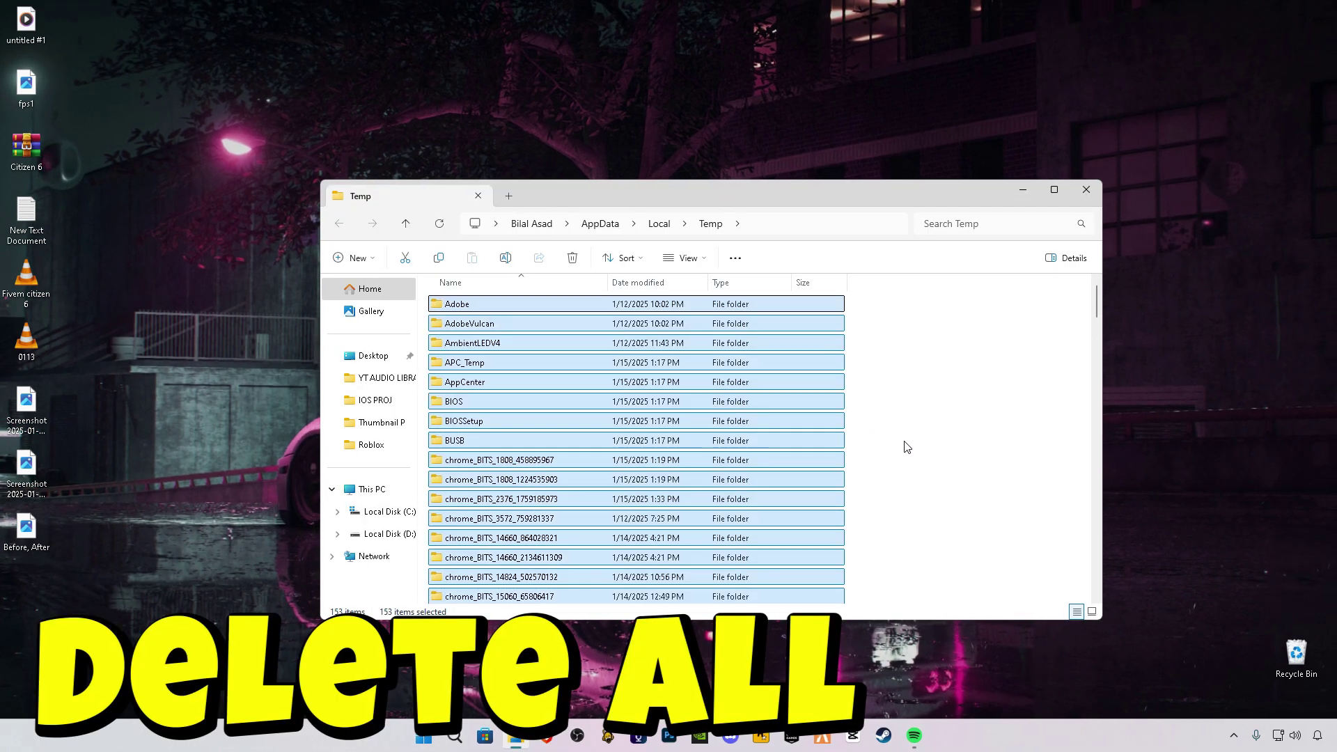
key(Delete)
click(362, 330)
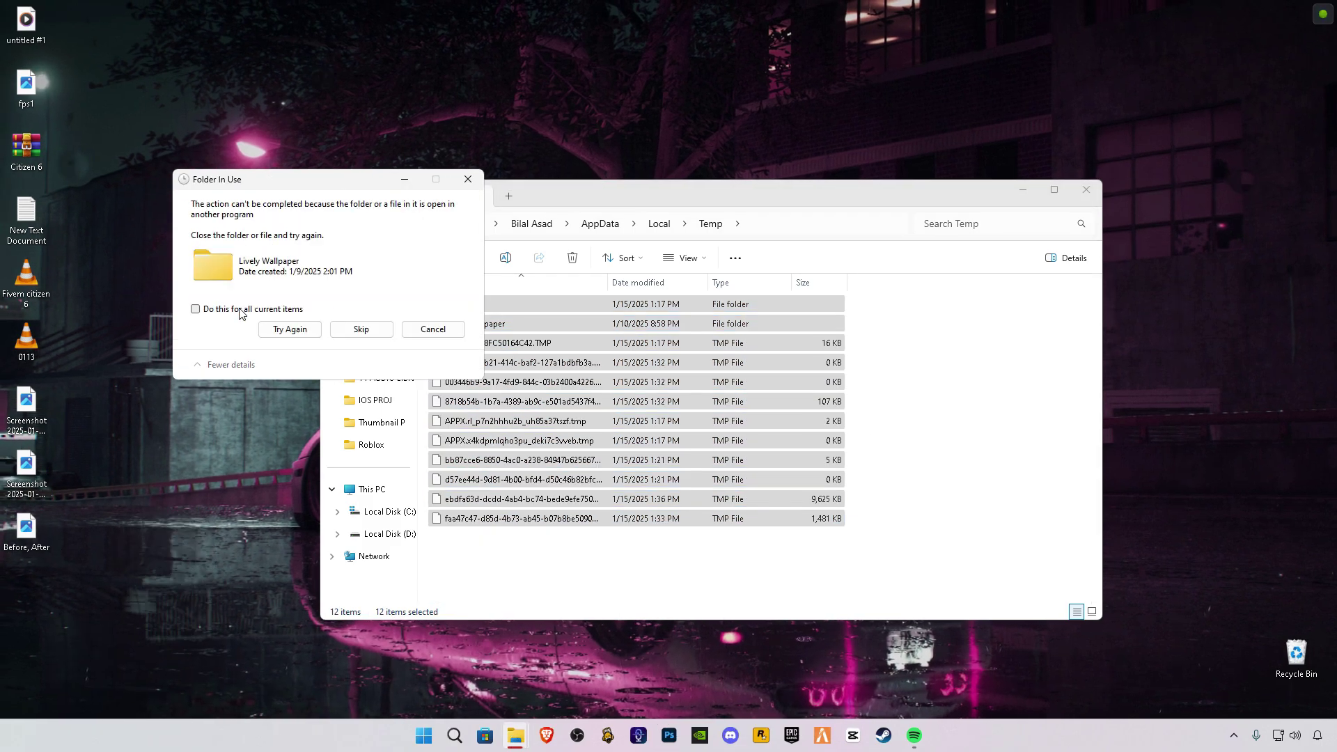
click(240, 310)
click(360, 330)
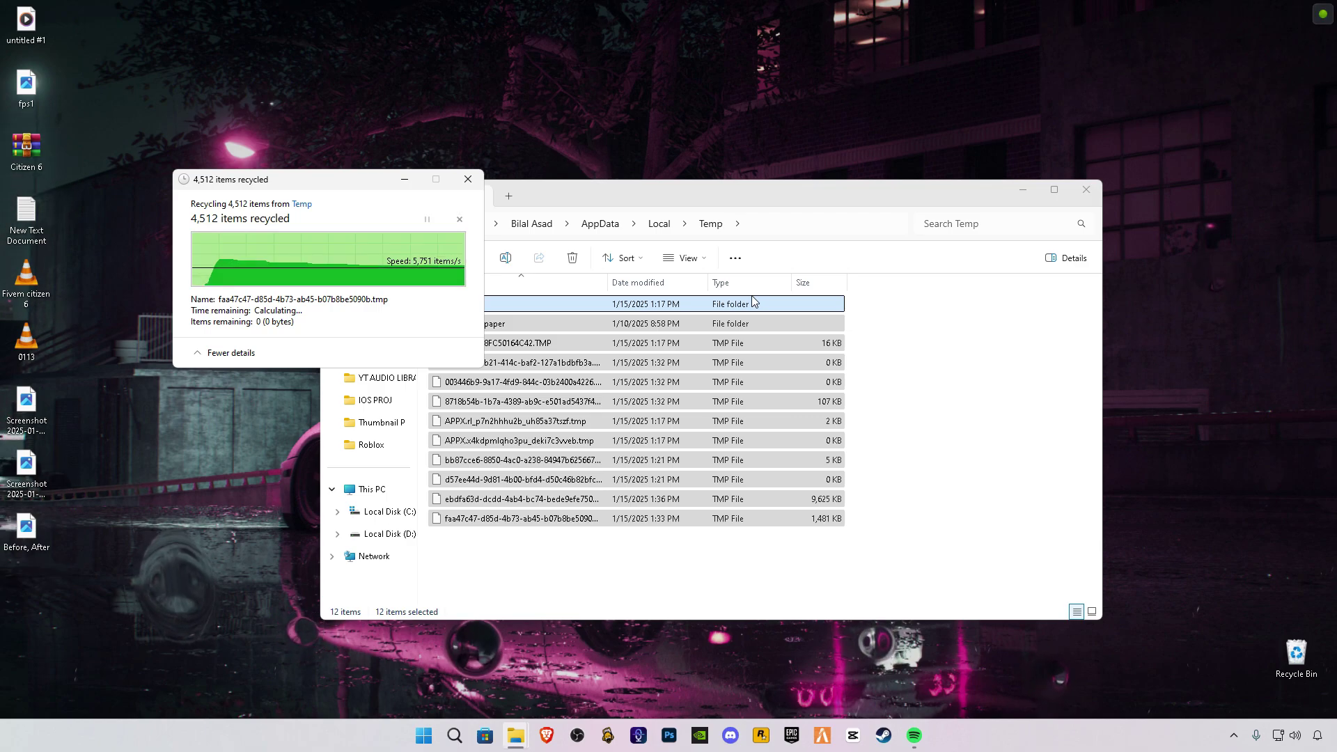
click(1089, 189)
Open Windows Settings and go through the Game Mode page of the Gaming settings to the related Graphics settings
click(457, 741)
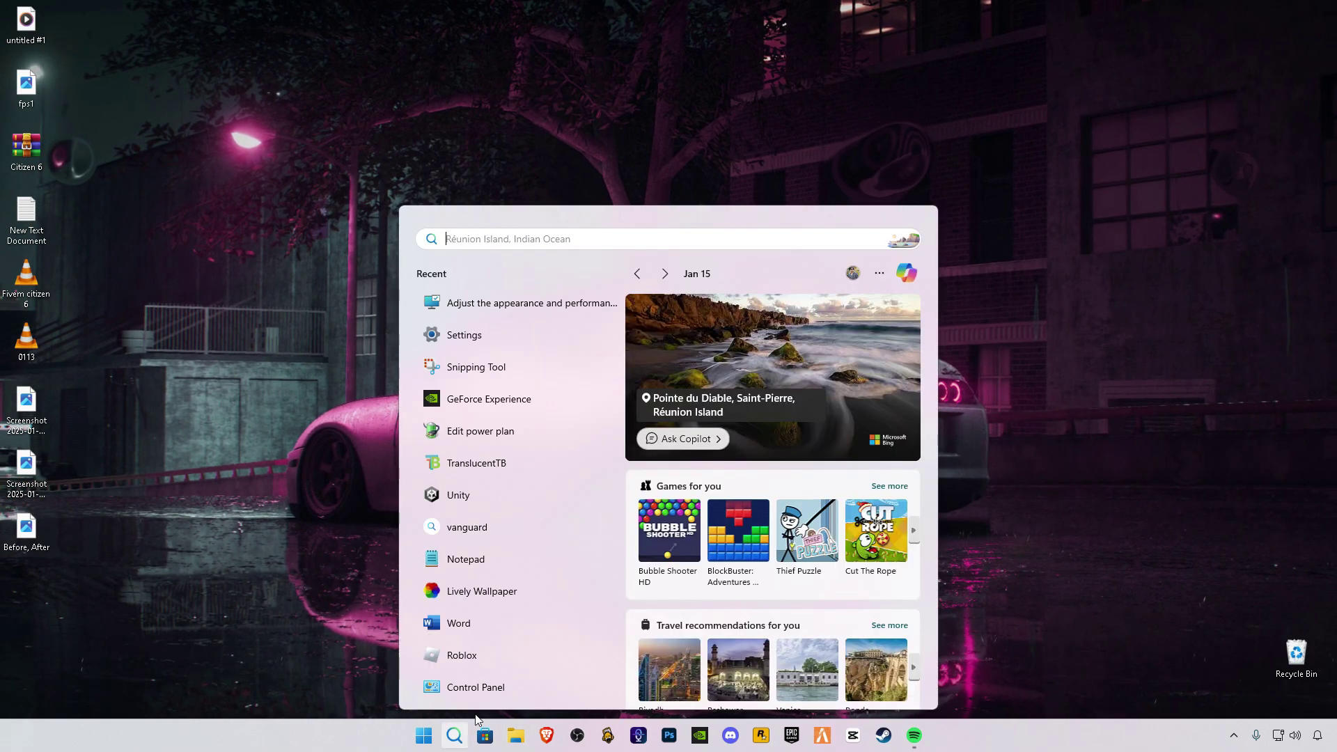
text(se)
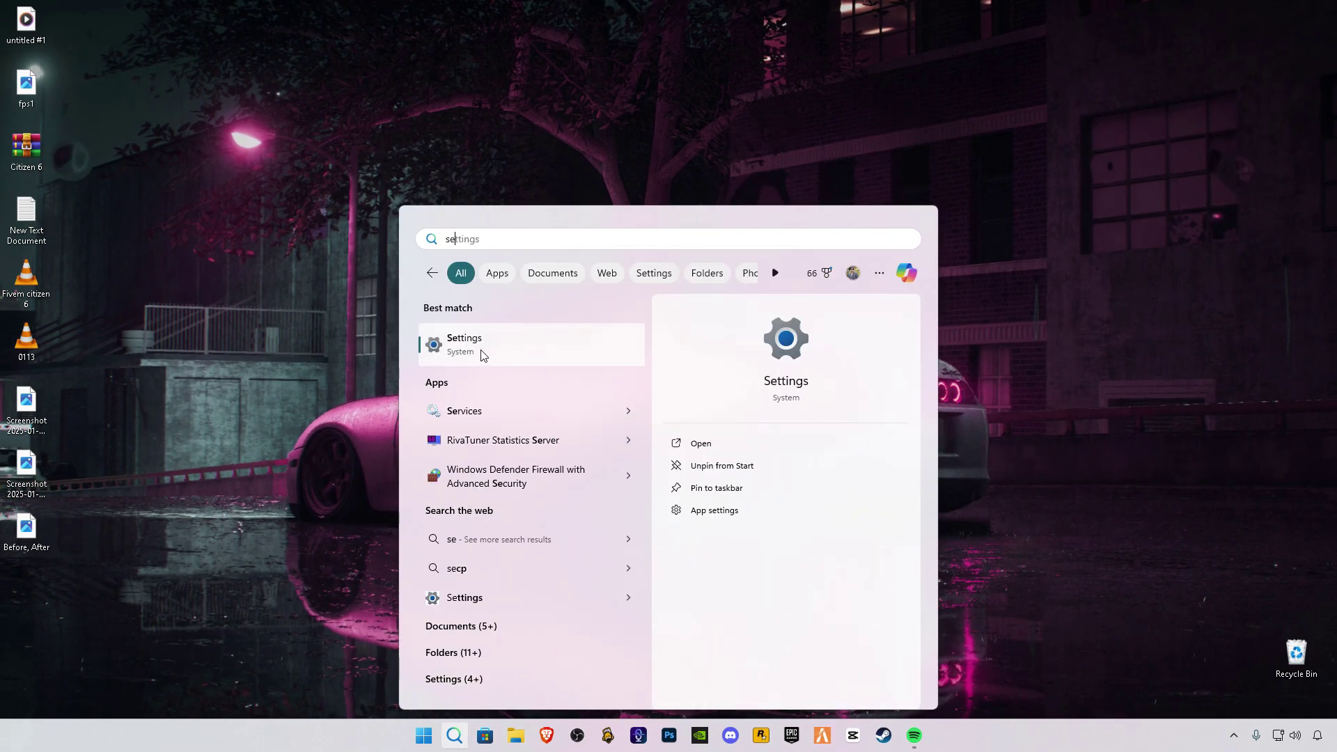
click(480, 355)
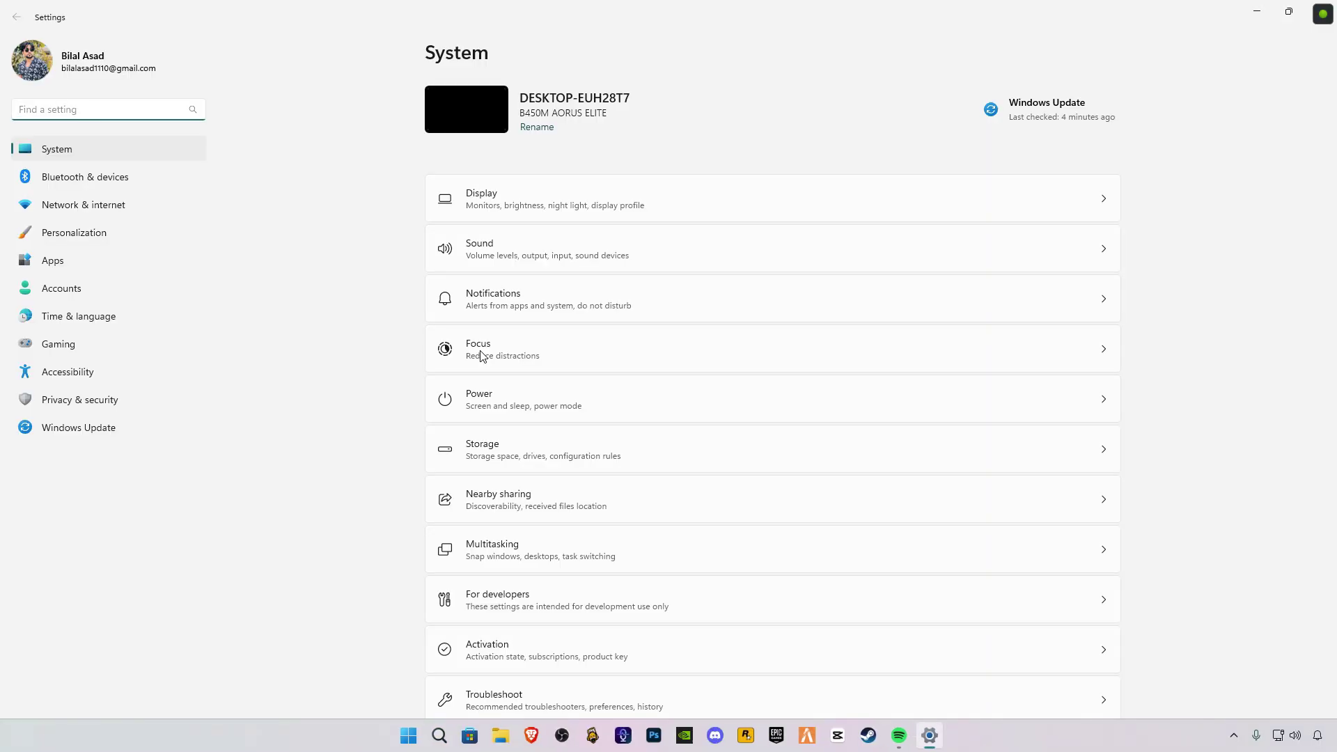
click(94, 346)
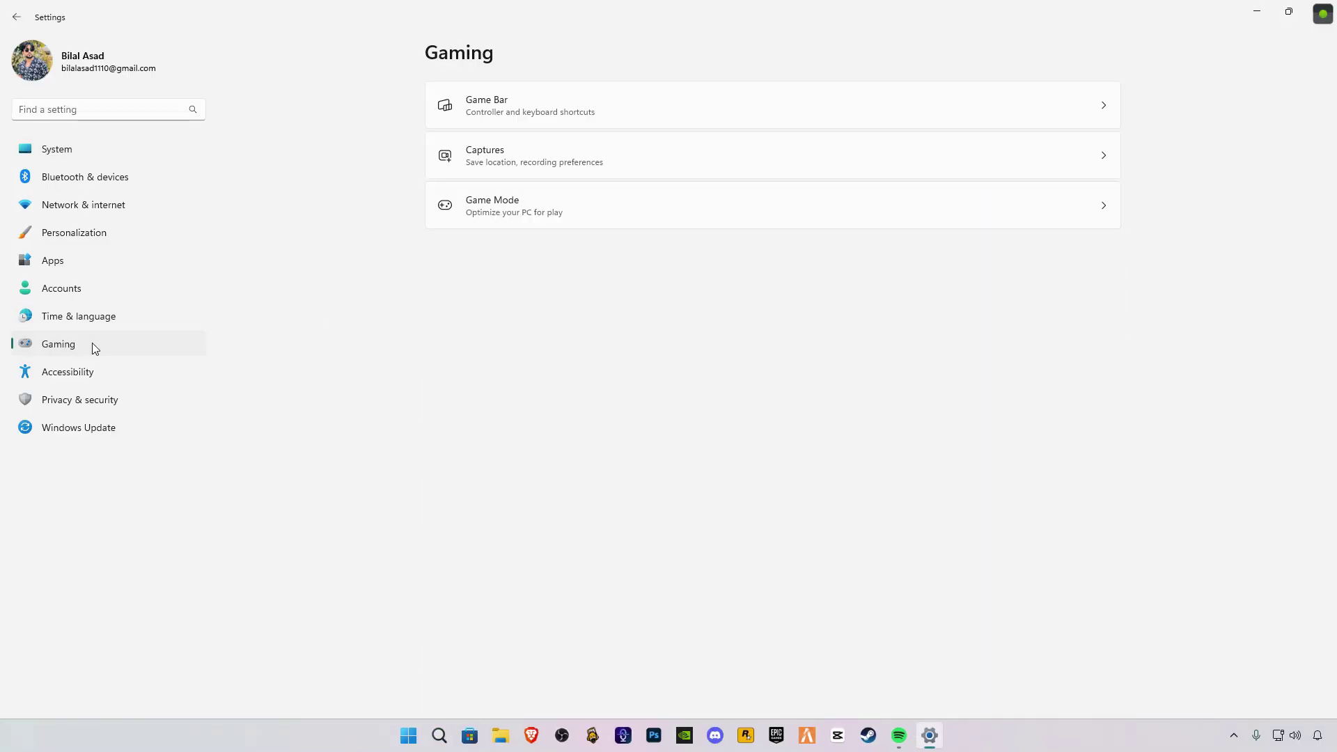
click(554, 204)
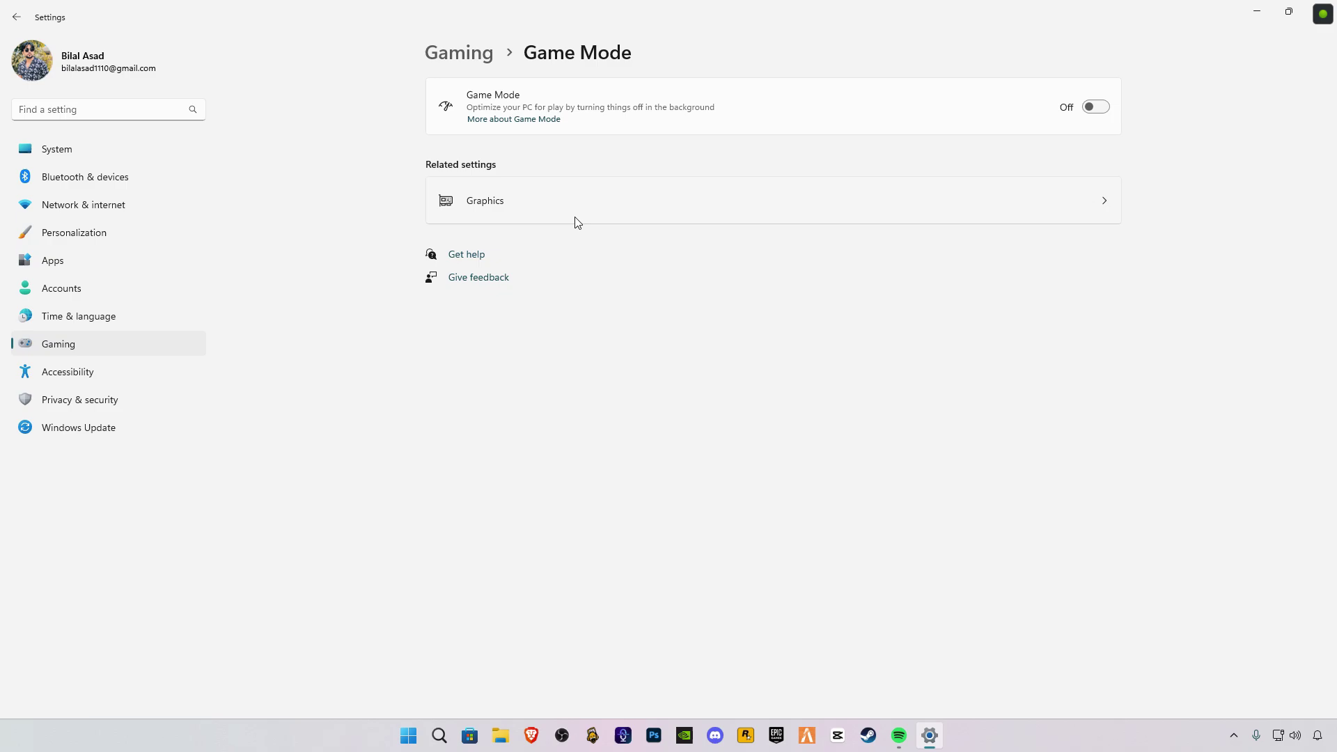
click(517, 206)
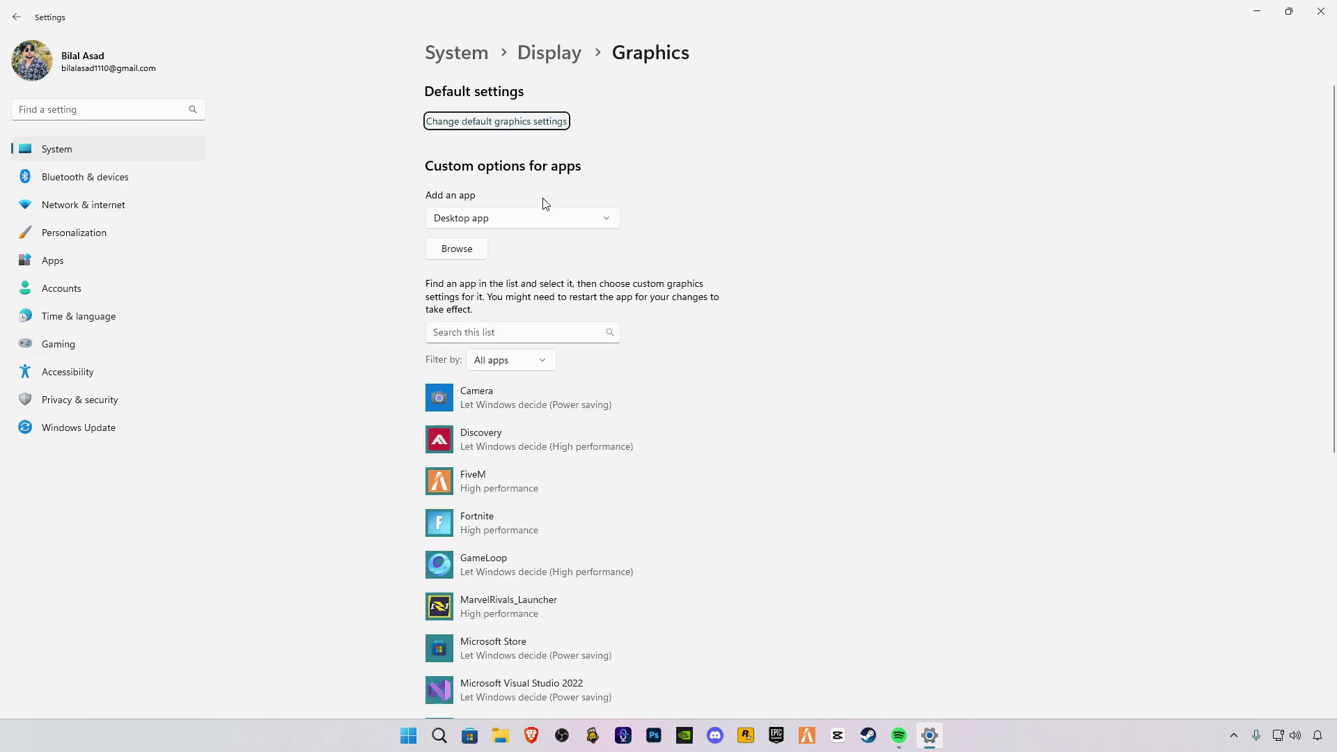
Add the Marvel application from the MarvelGame folder as a desktop app with custom graphics options
click(477, 254)
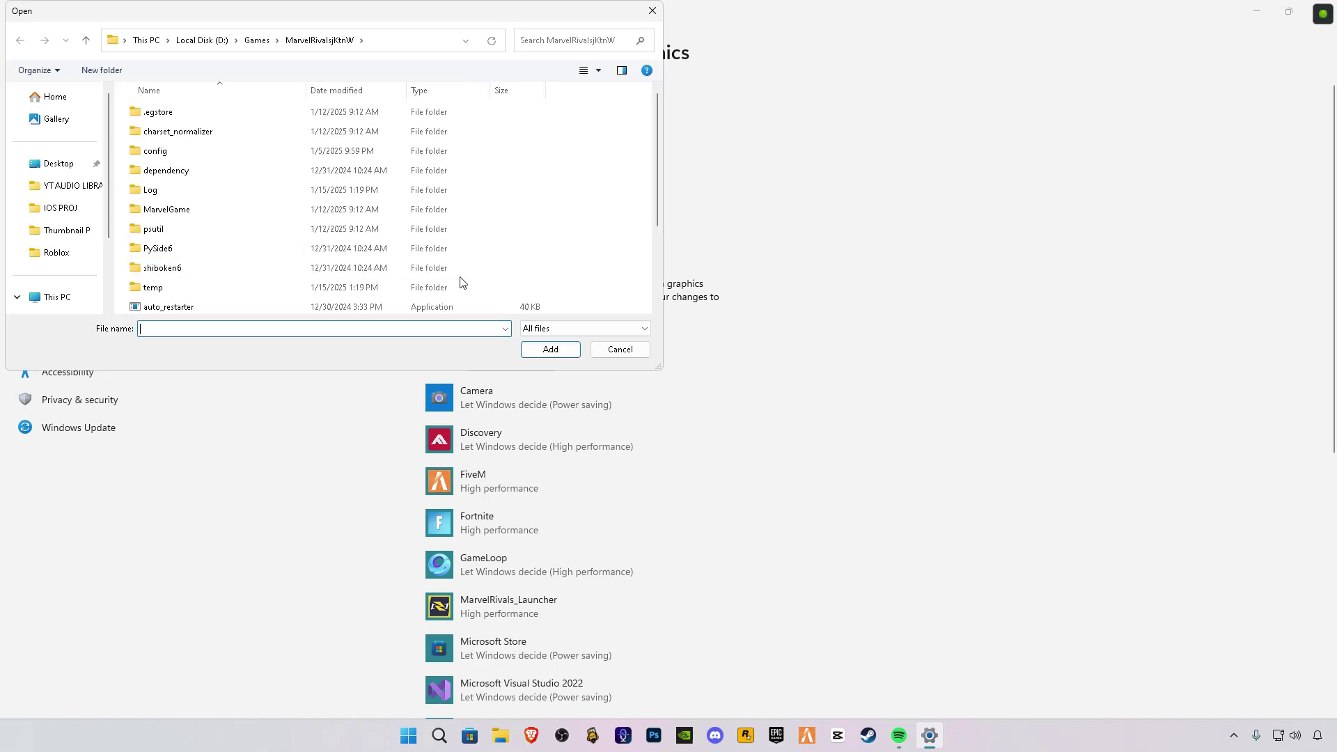
double_click(145, 213)
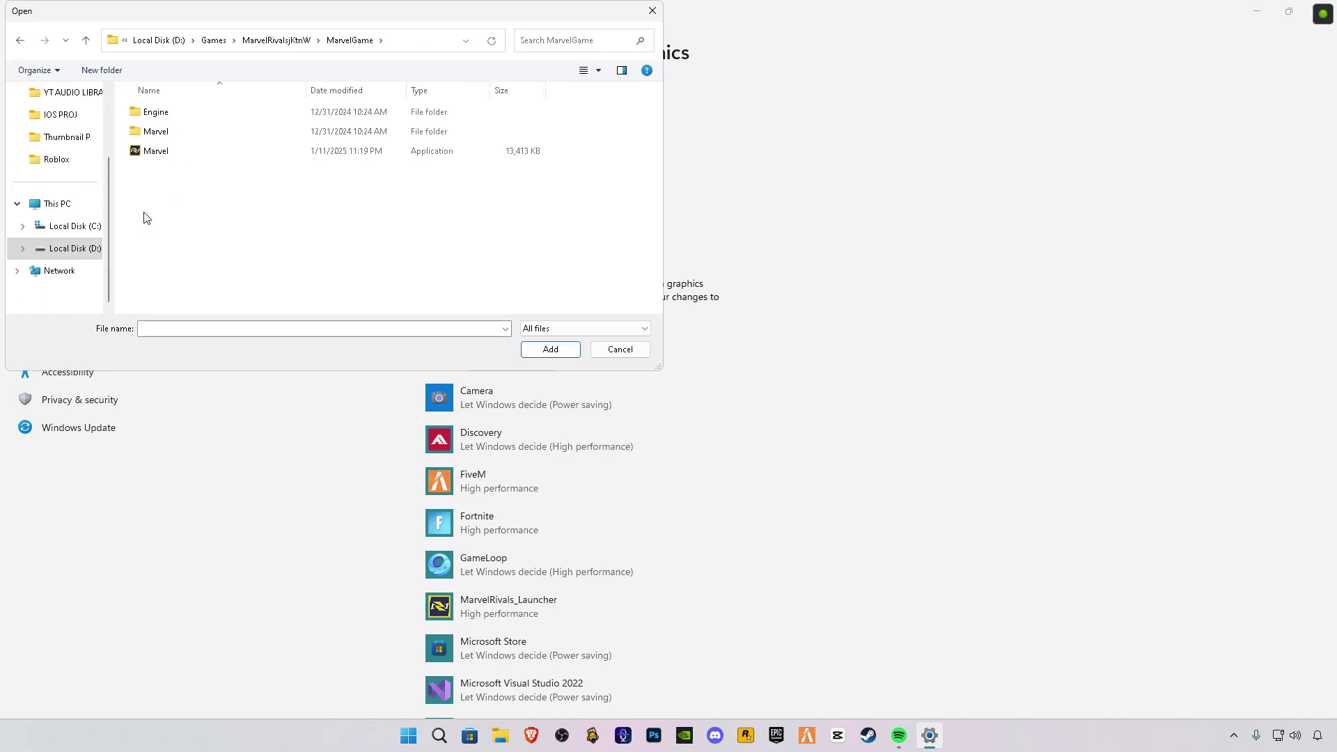
click(167, 154)
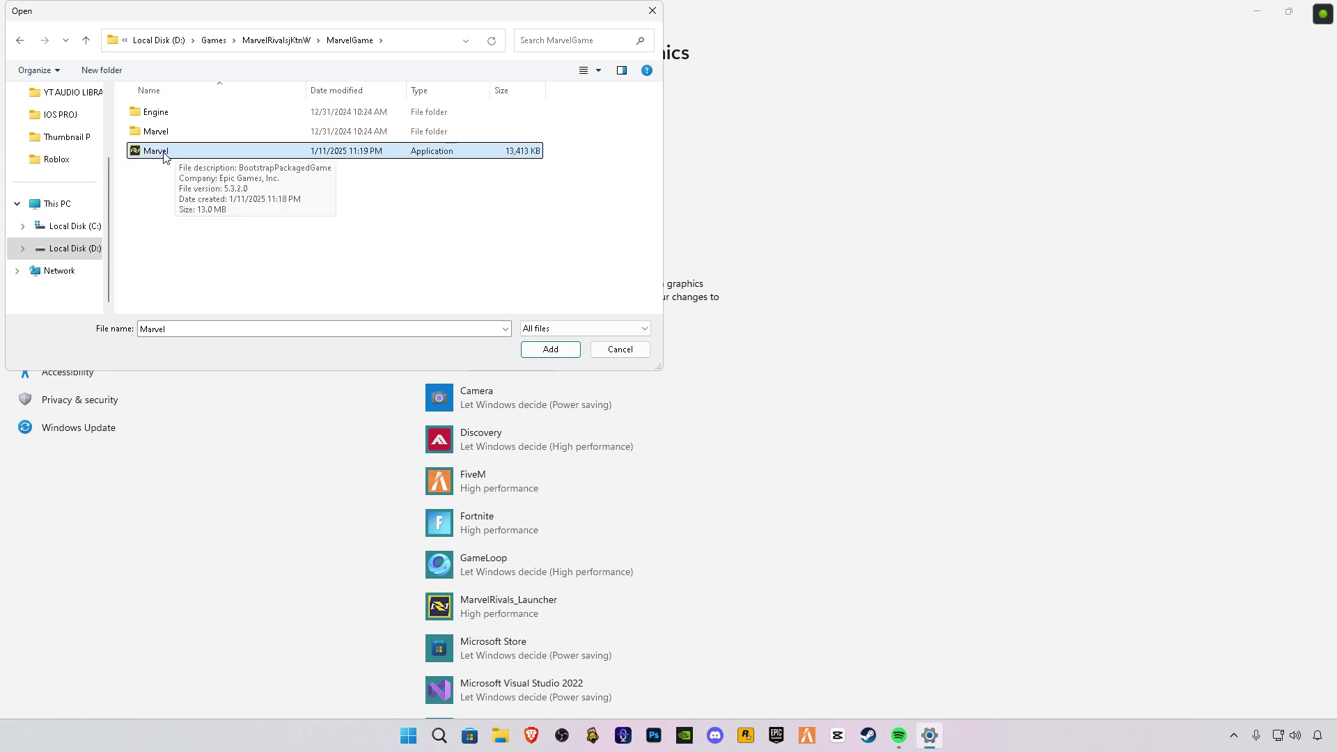
click(550, 348)
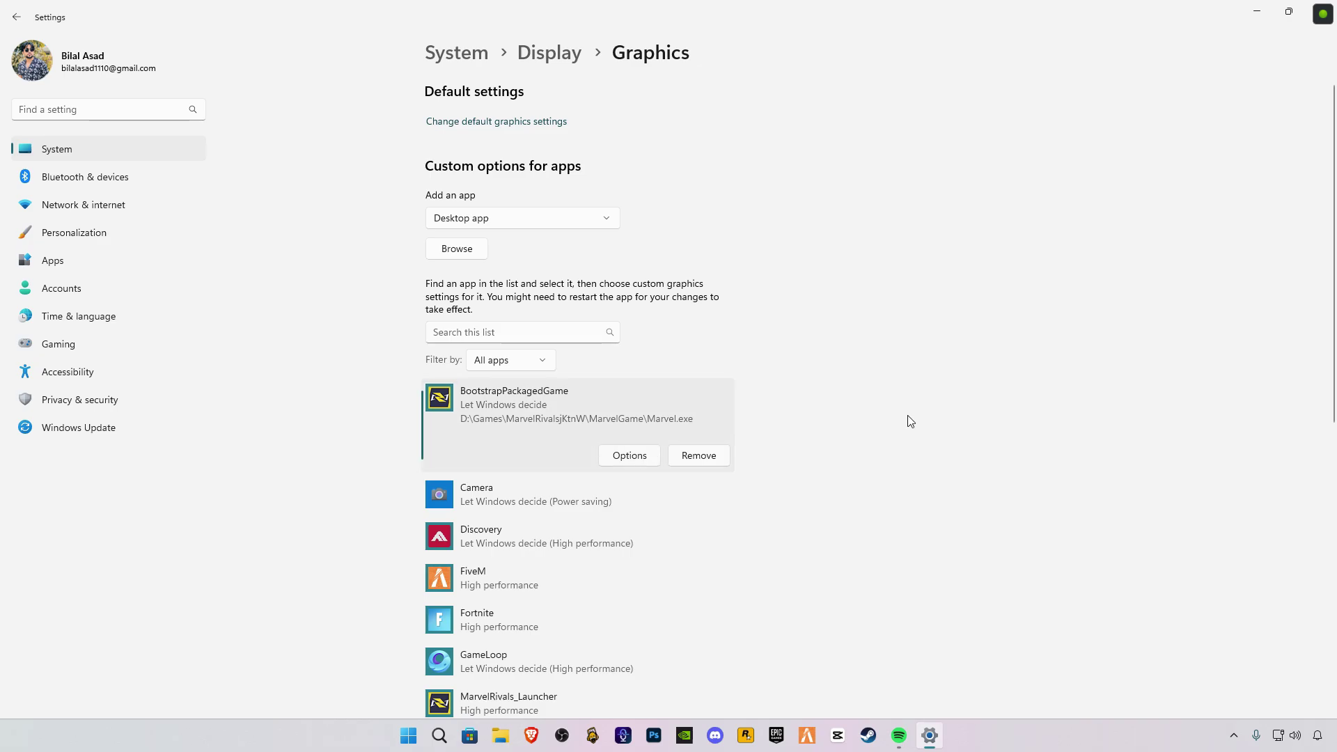
scroll(560, 487, down, 3)
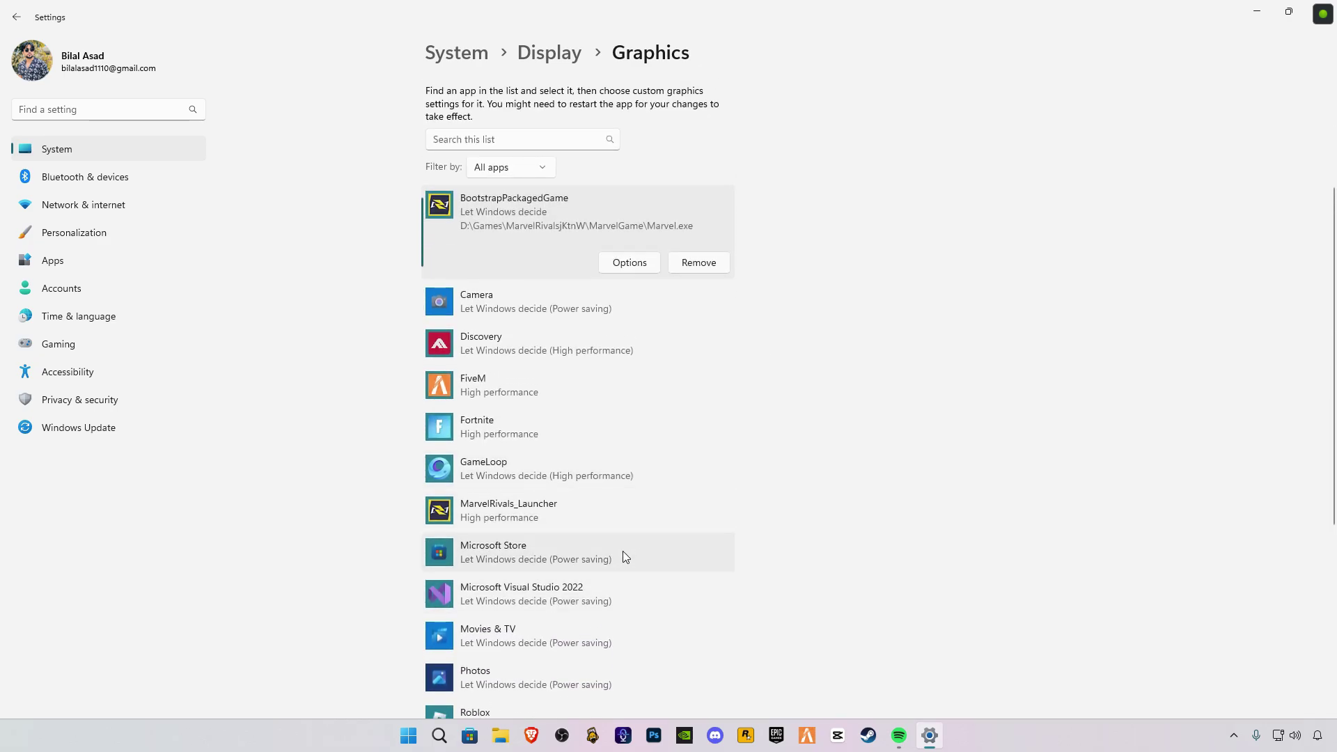
scroll(591, 526, down, 5)
scroll(590, 525, up, 8)
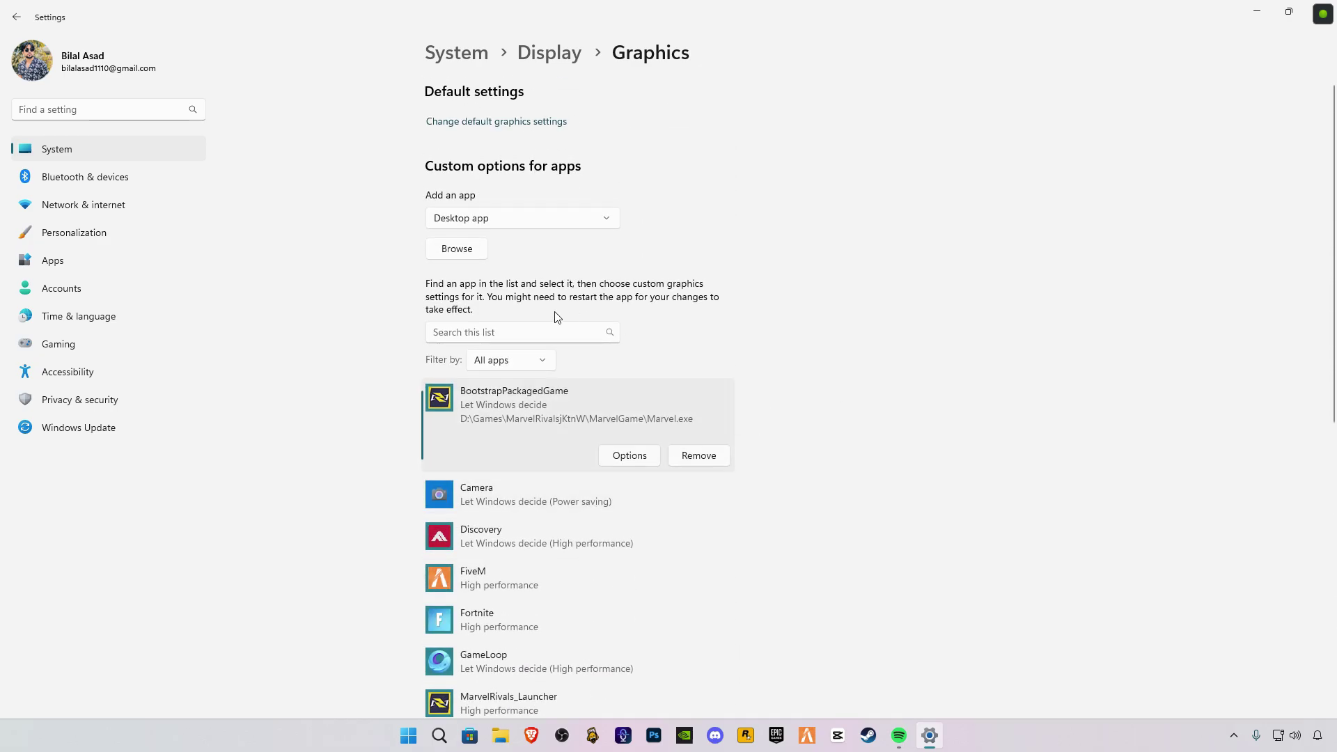
click(467, 257)
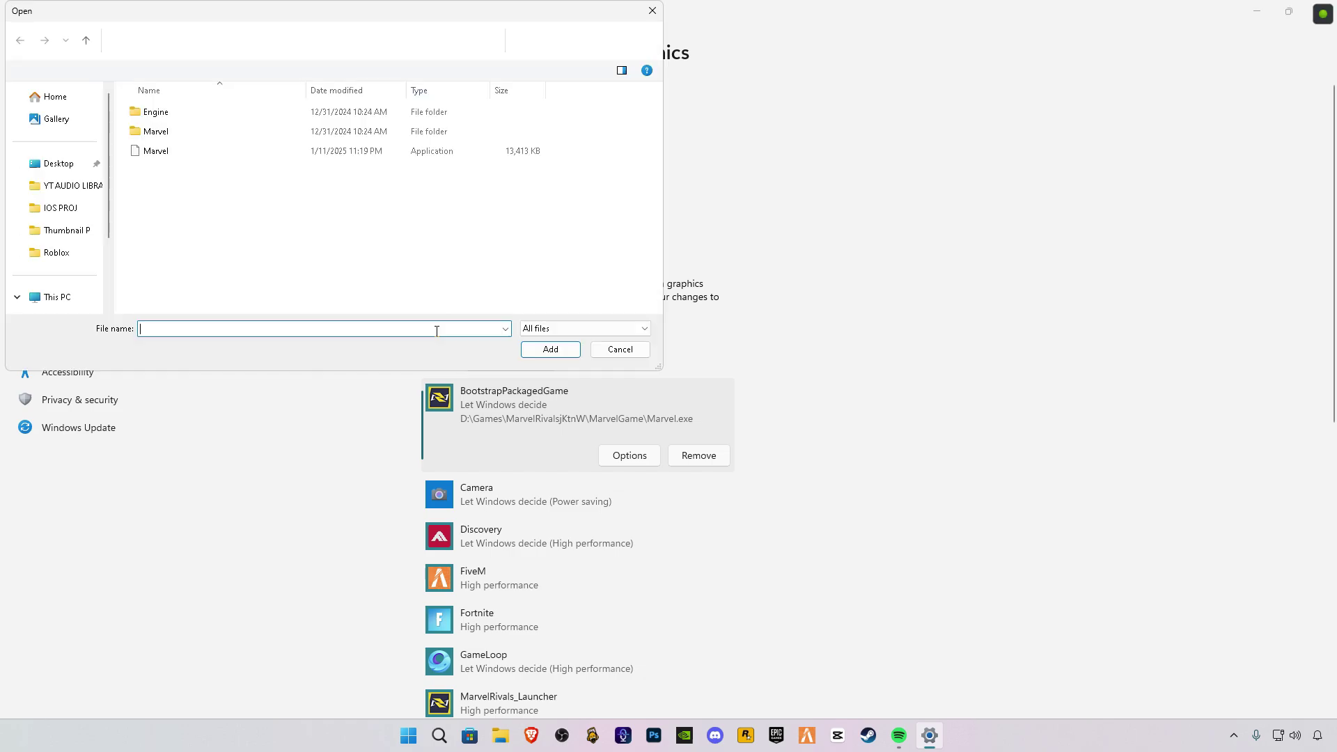
scroll(64, 251, down, 2)
click(66, 256)
double_click(183, 269)
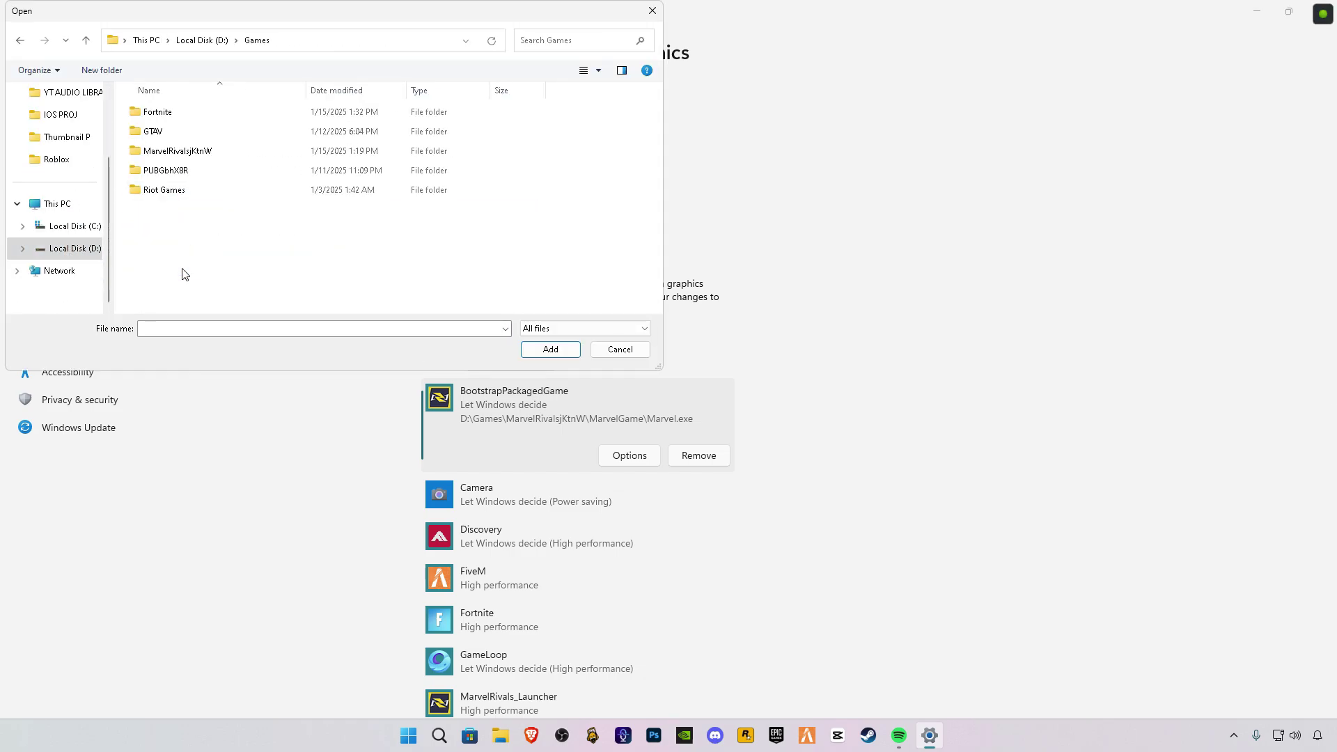
double_click(182, 151)
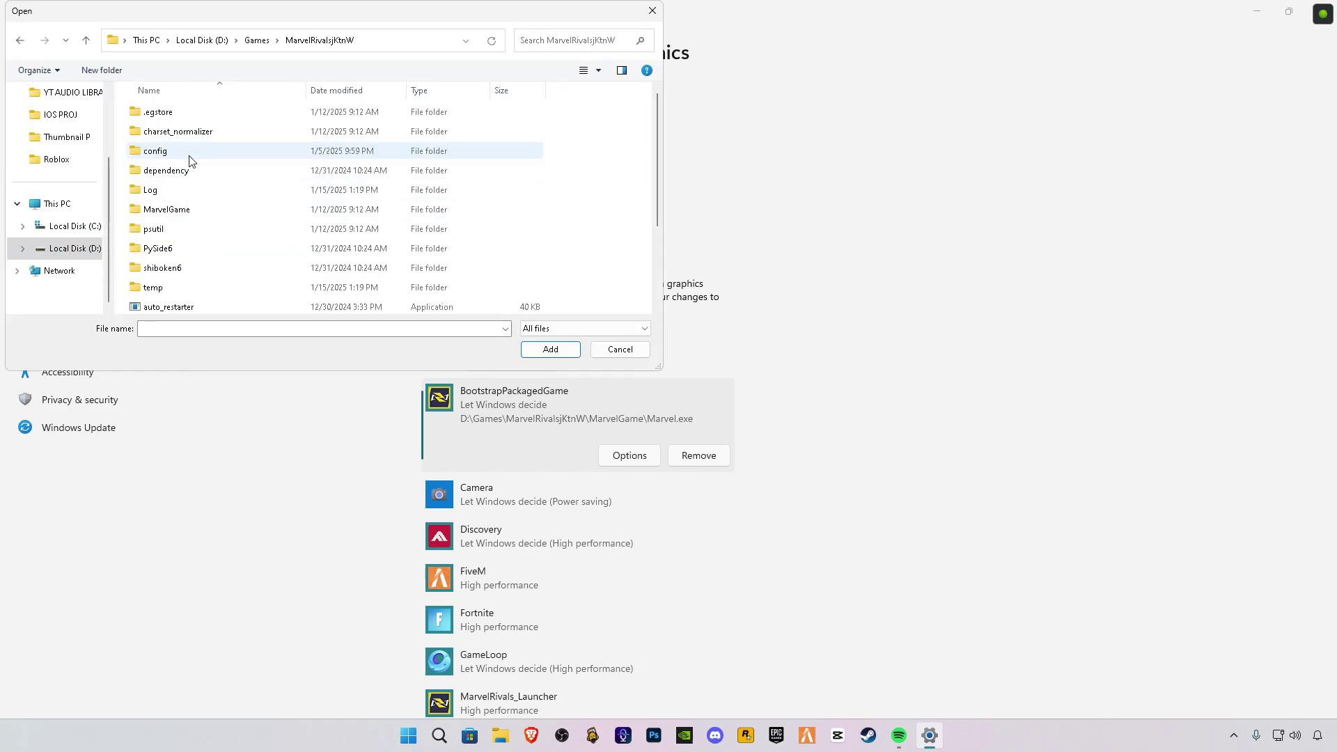
double_click(185, 208)
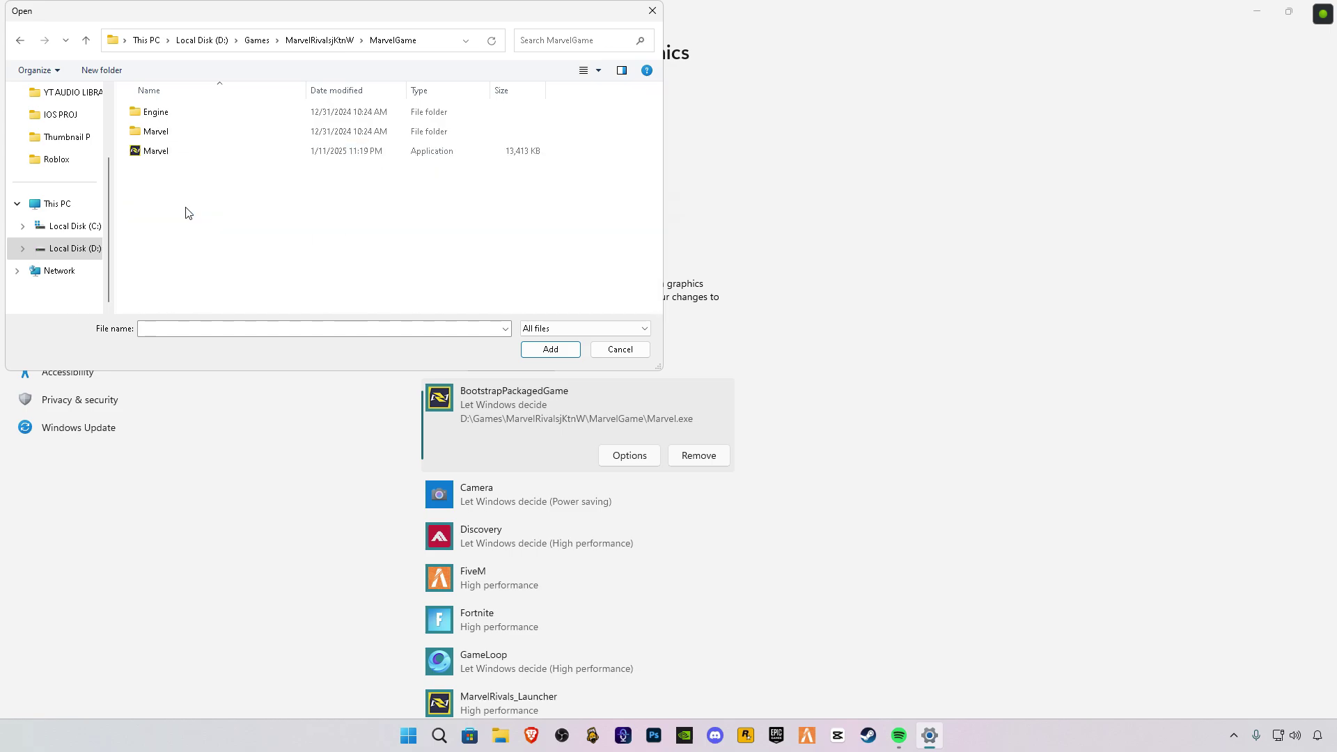
click(179, 134)
double_click(179, 134)
double_click(178, 150)
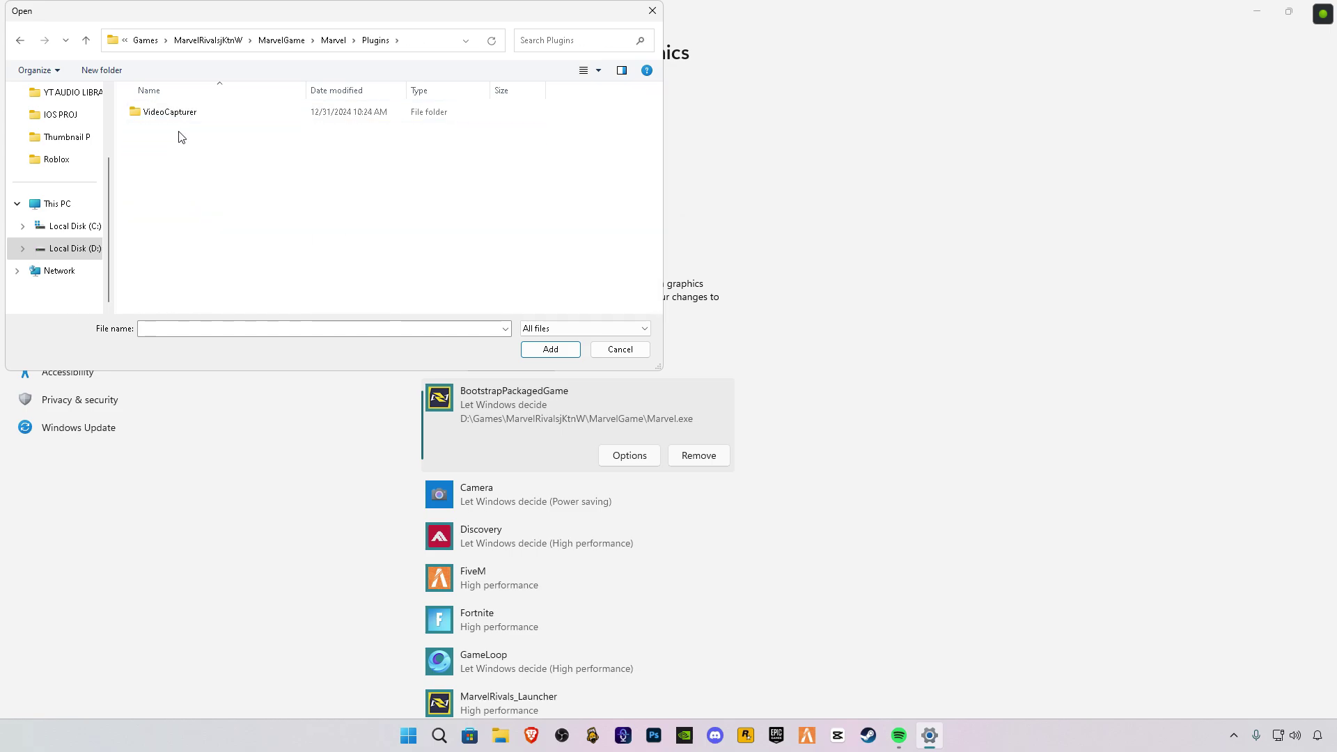
key(Escape)
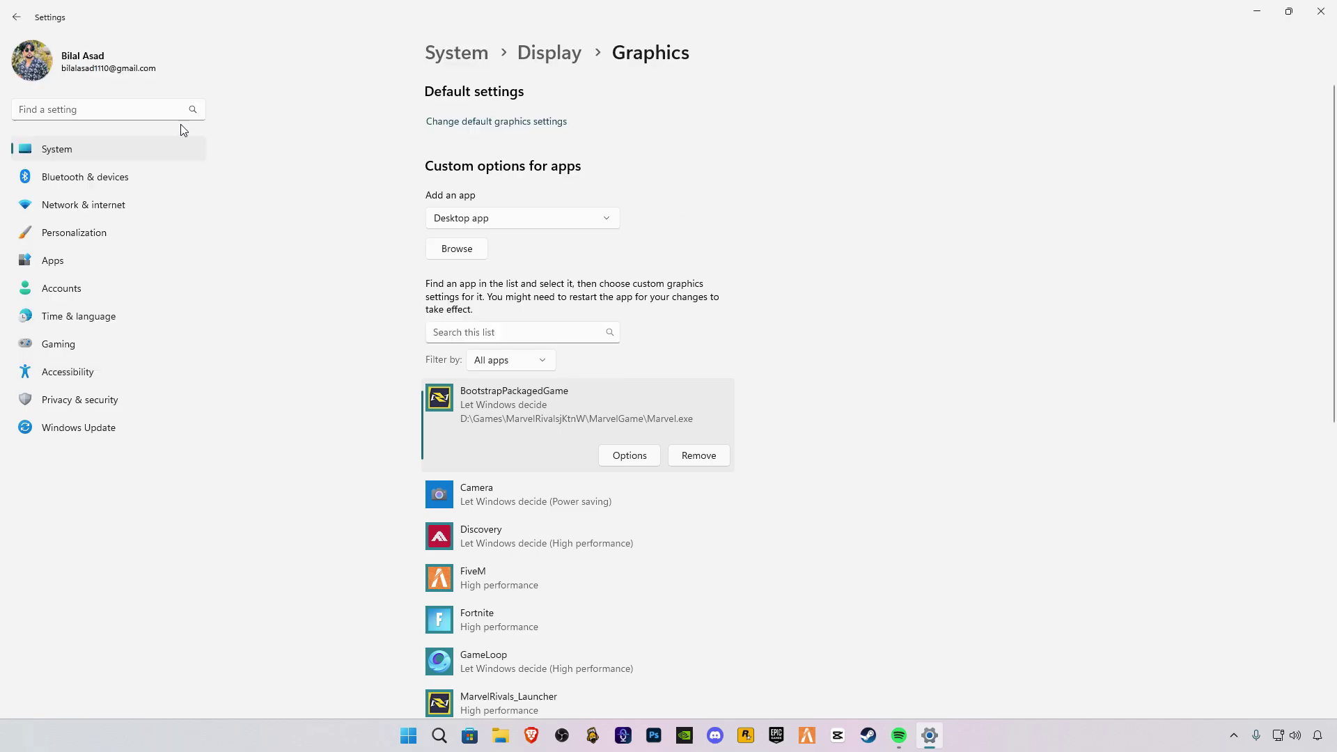
Set the graphics preference of the added BootstrapPackagedGame app to High performance and save it
click(628, 455)
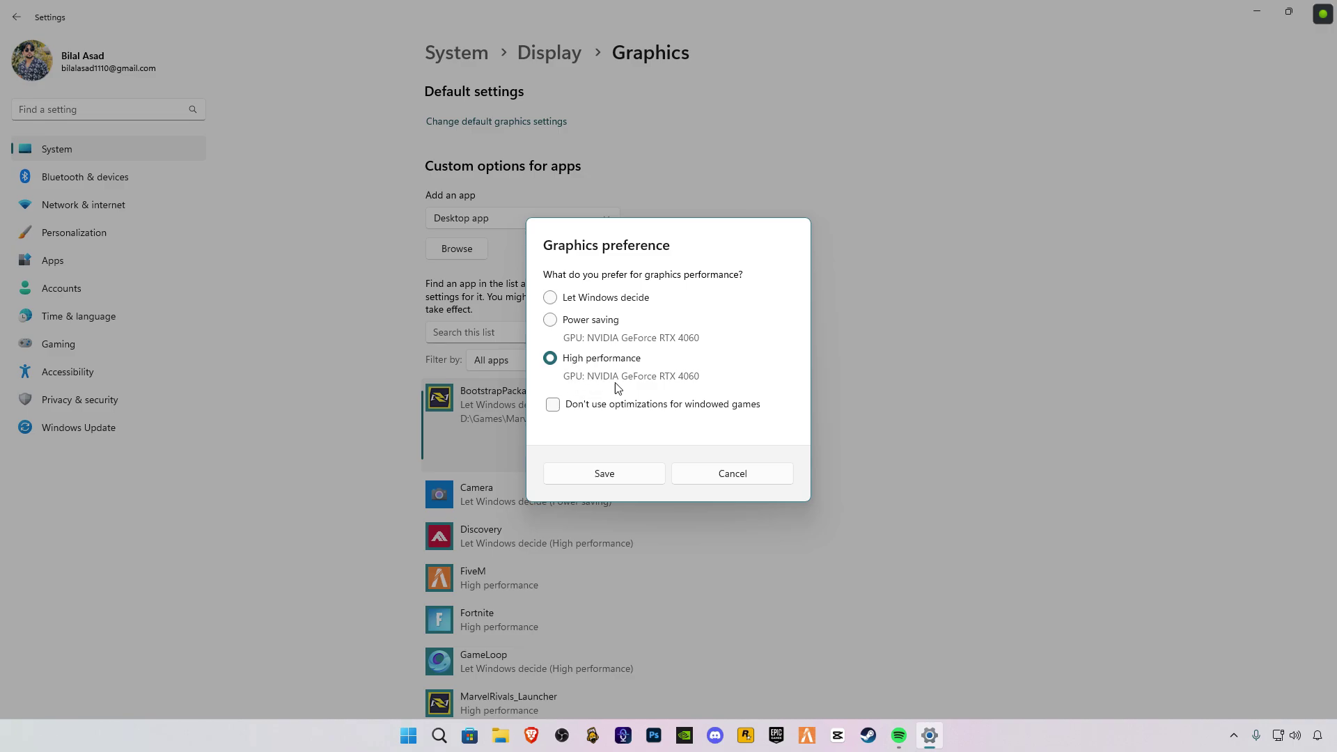
click(635, 478)
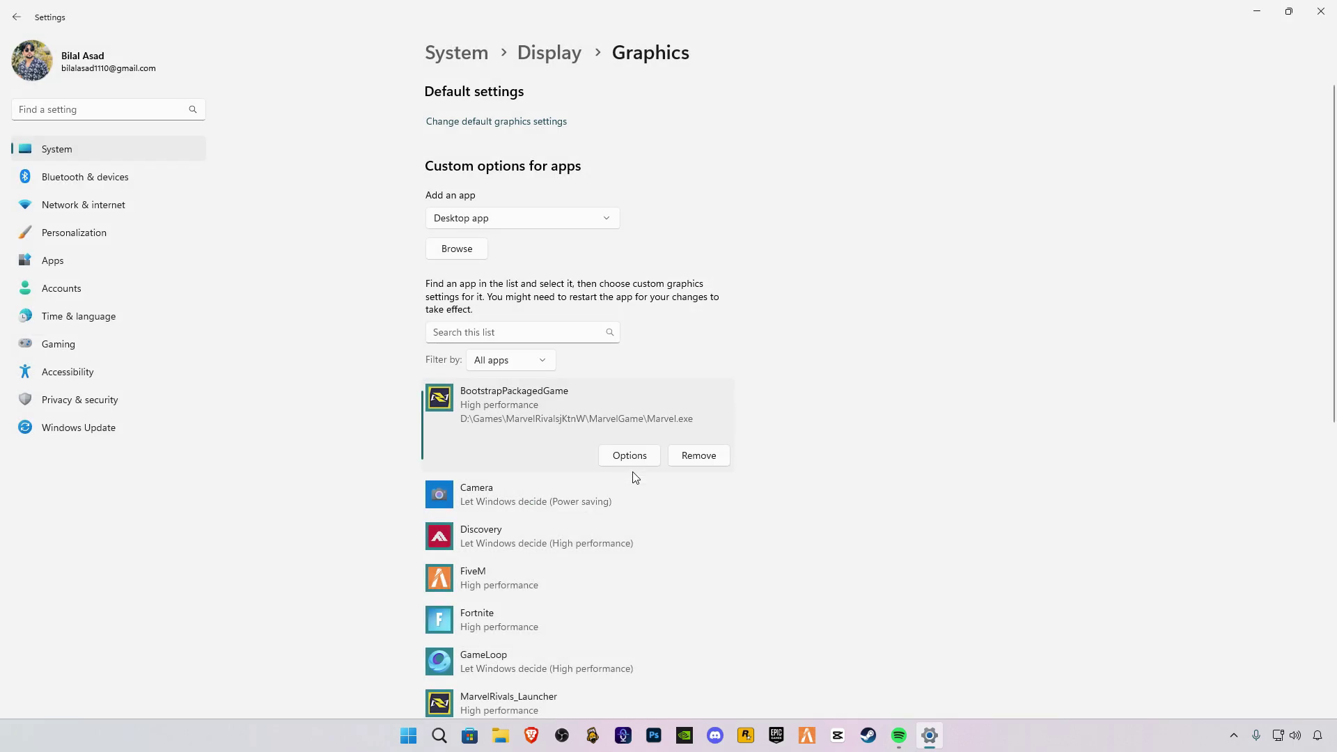
scroll(919, 509, down, 2)
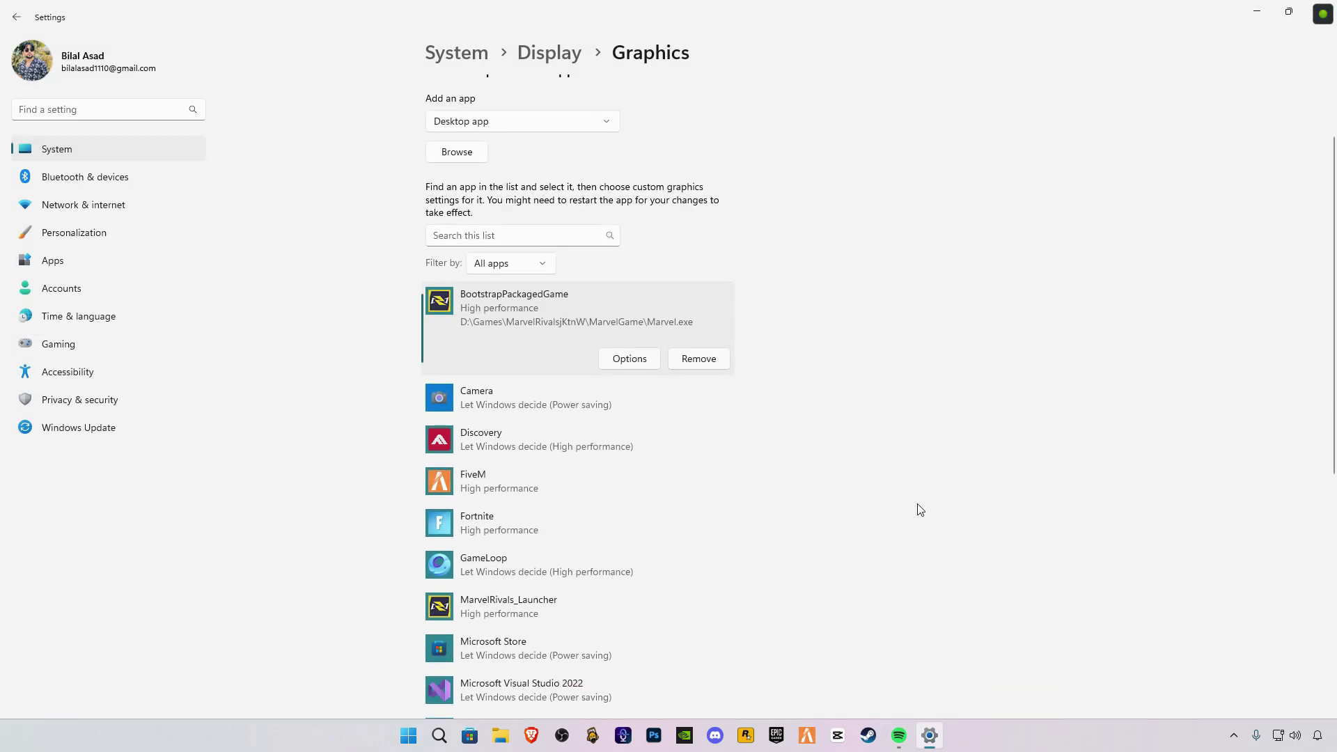
Go to the Game Bar page of the Gaming settings and turn off allowing the controller to open Game Bar
scroll(919, 510, down, 2)
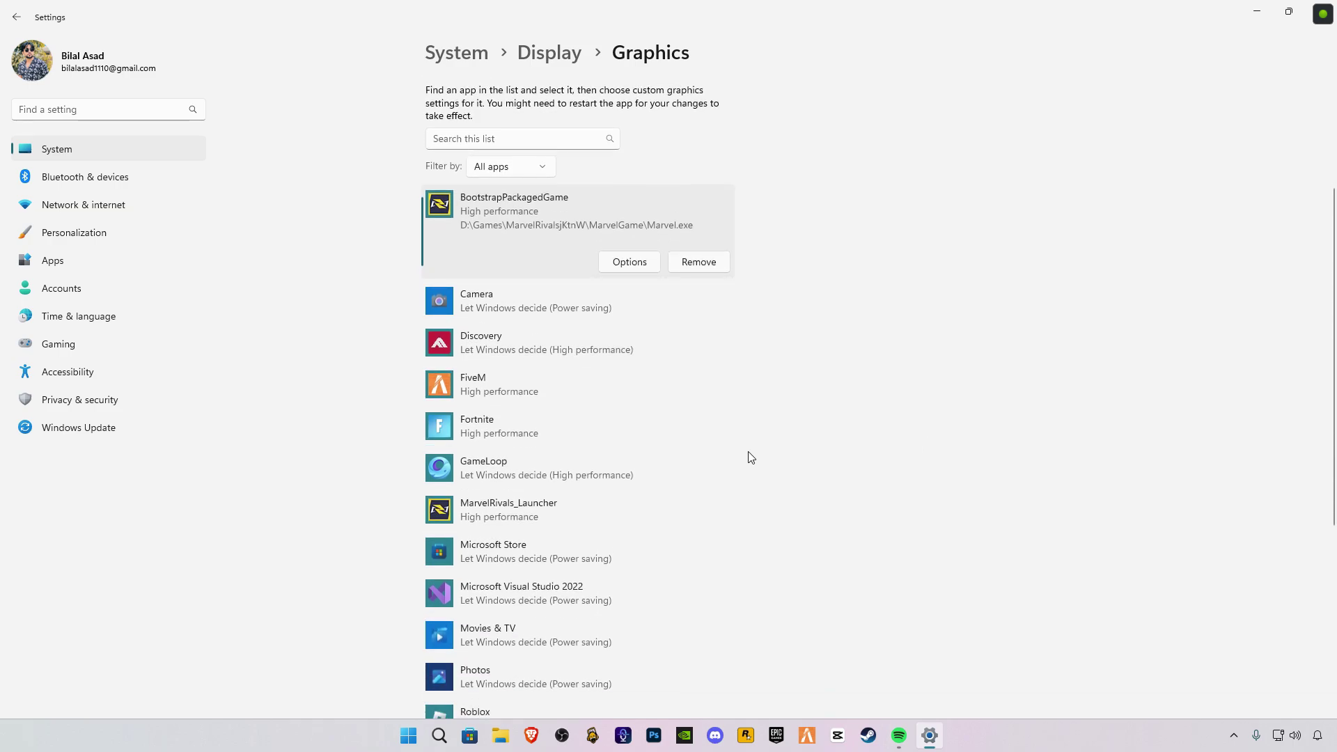
scroll(1091, 175, up, 2)
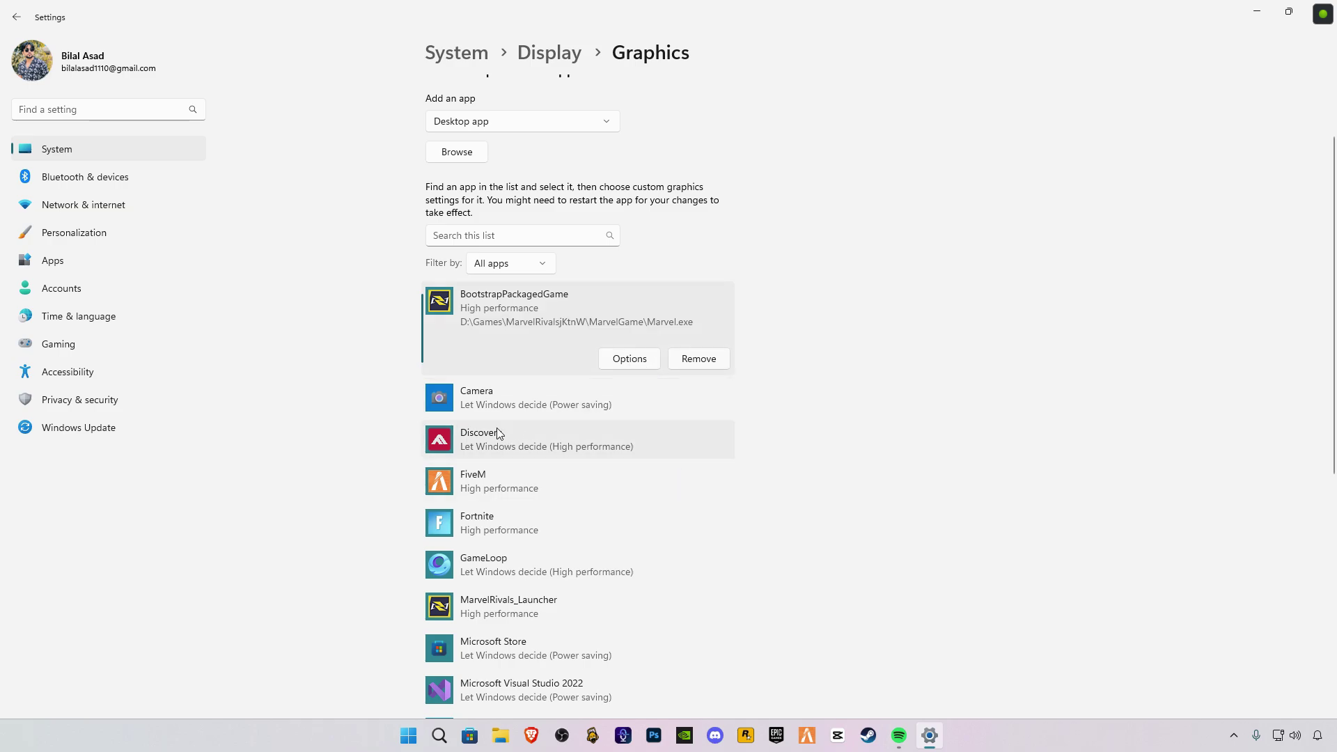
click(14, 21)
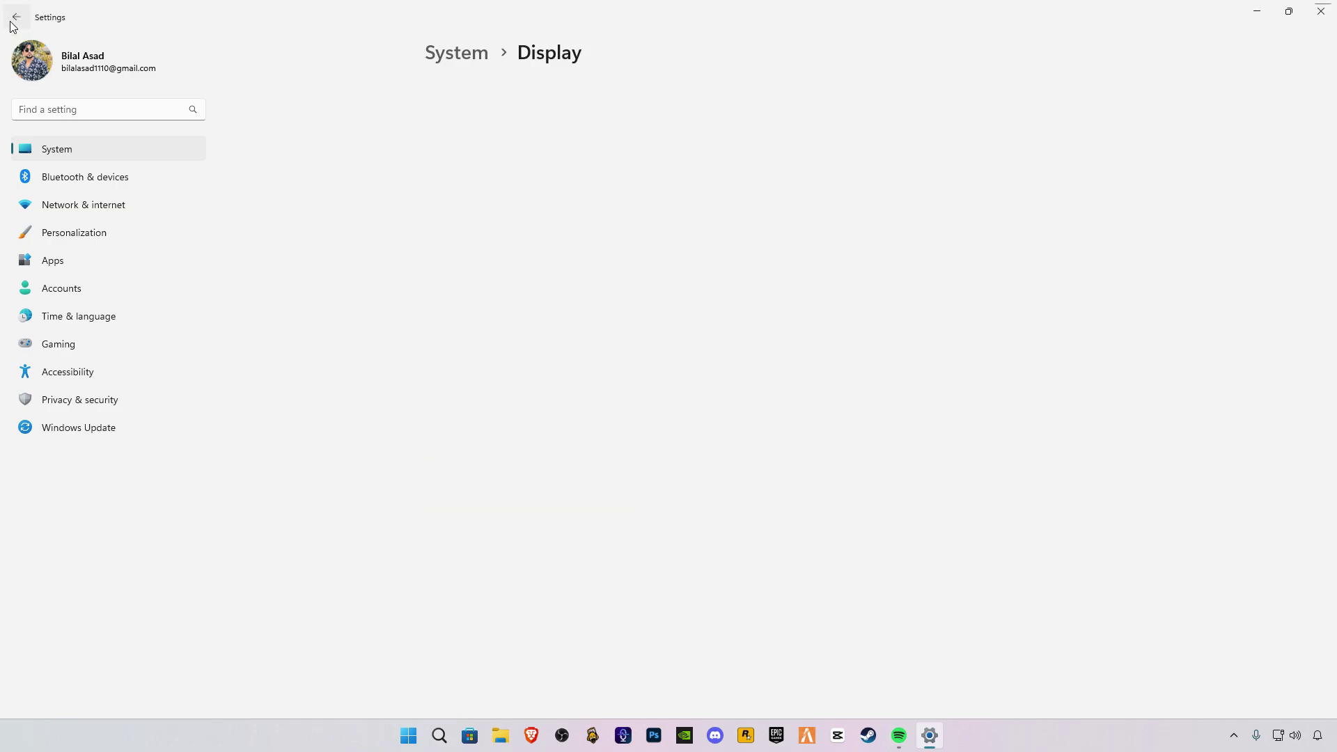
click(89, 344)
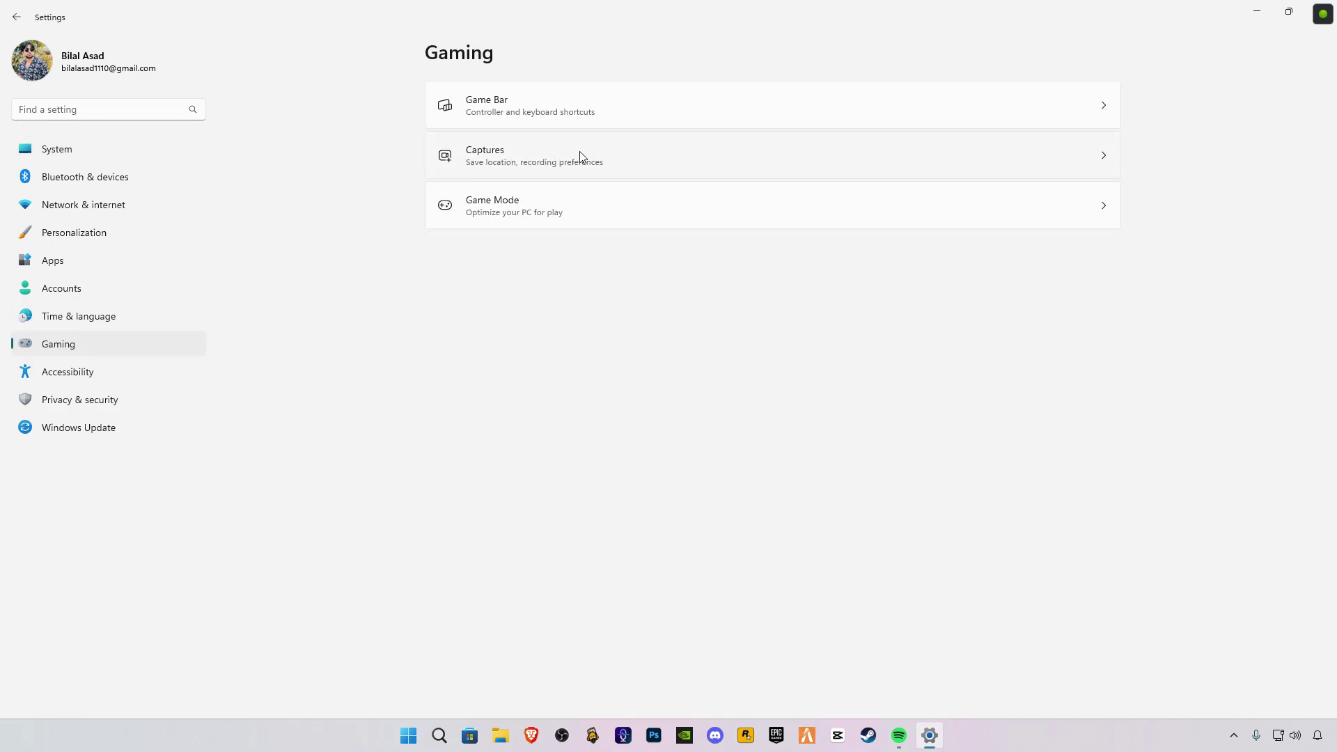
click(624, 108)
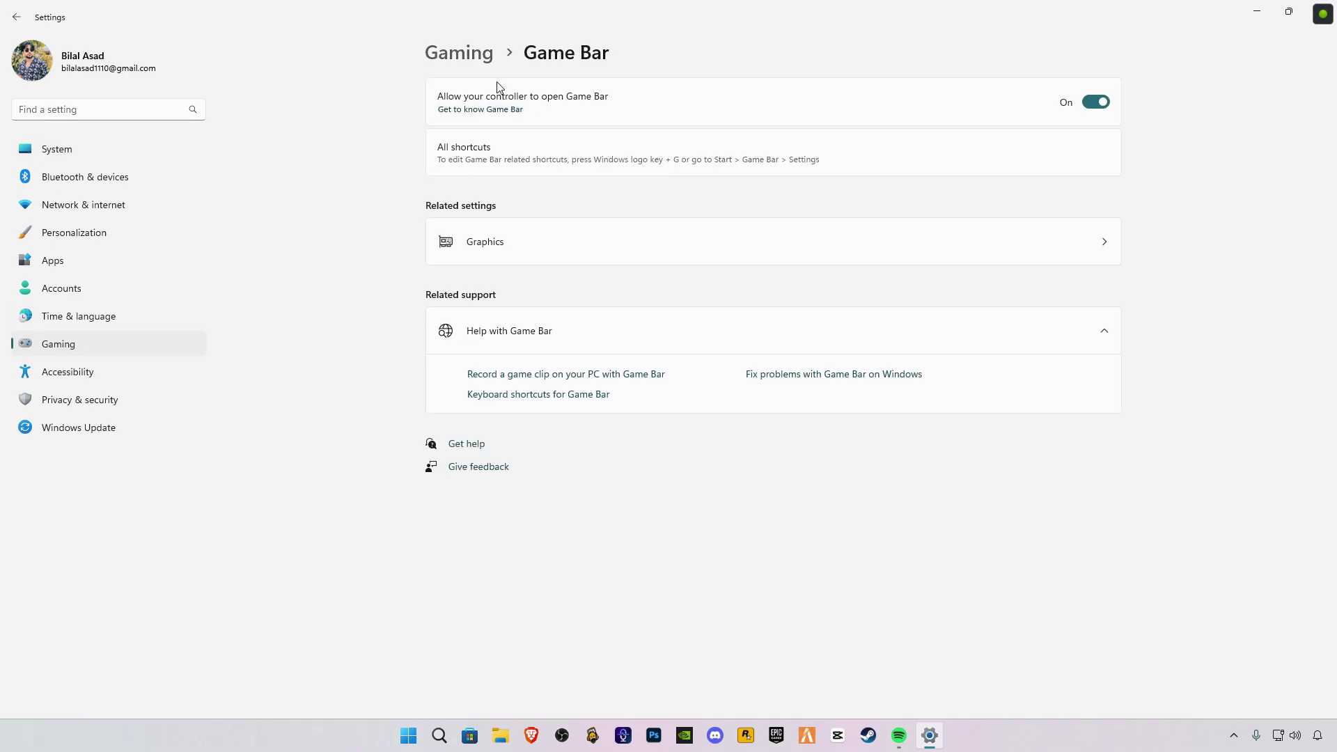
click(15, 18)
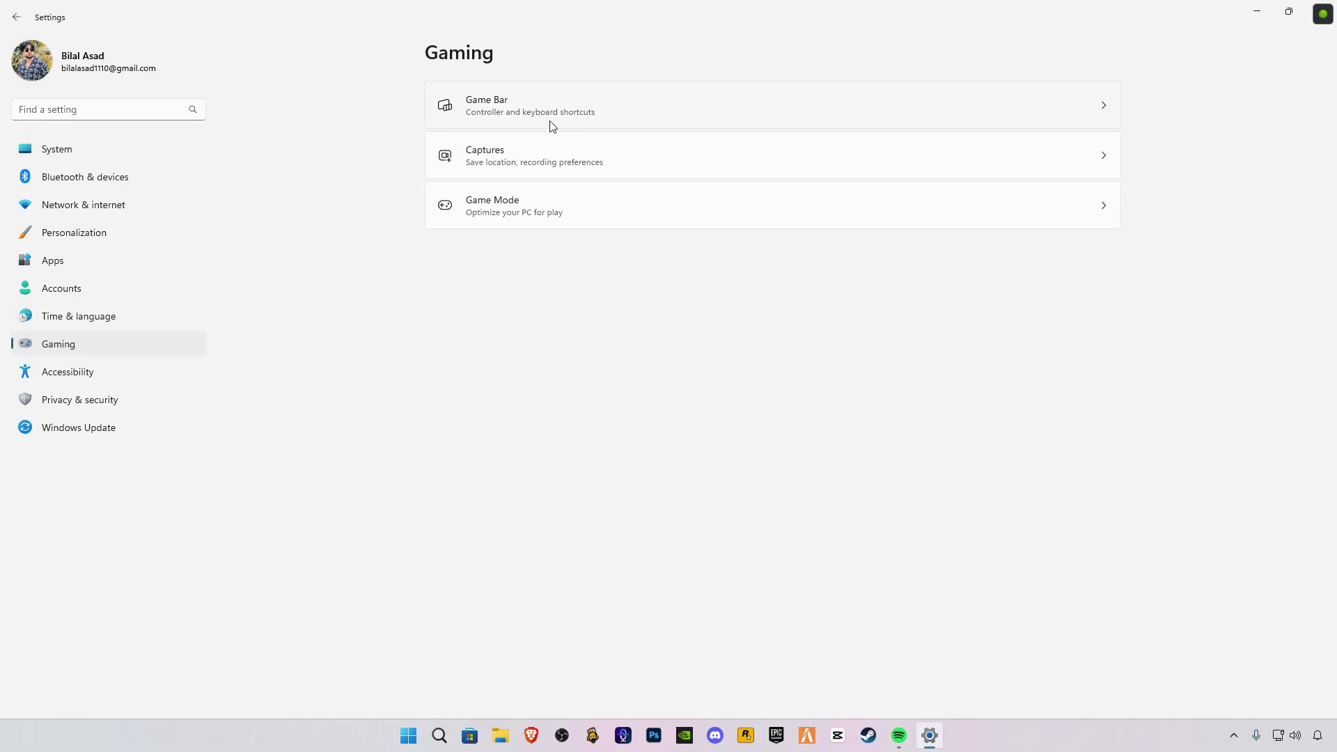
click(596, 117)
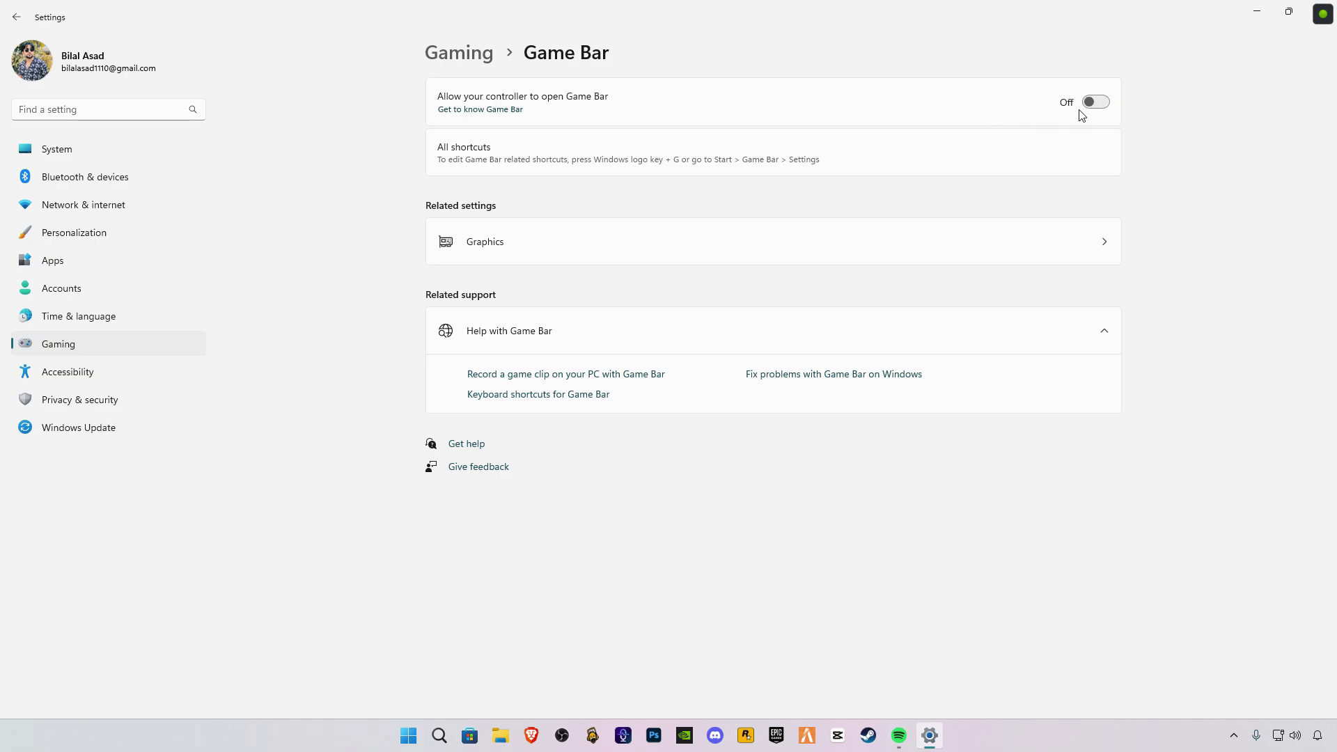
Check the Game Mode setting on its Gaming settings page and close Windows Settings
click(19, 18)
click(566, 205)
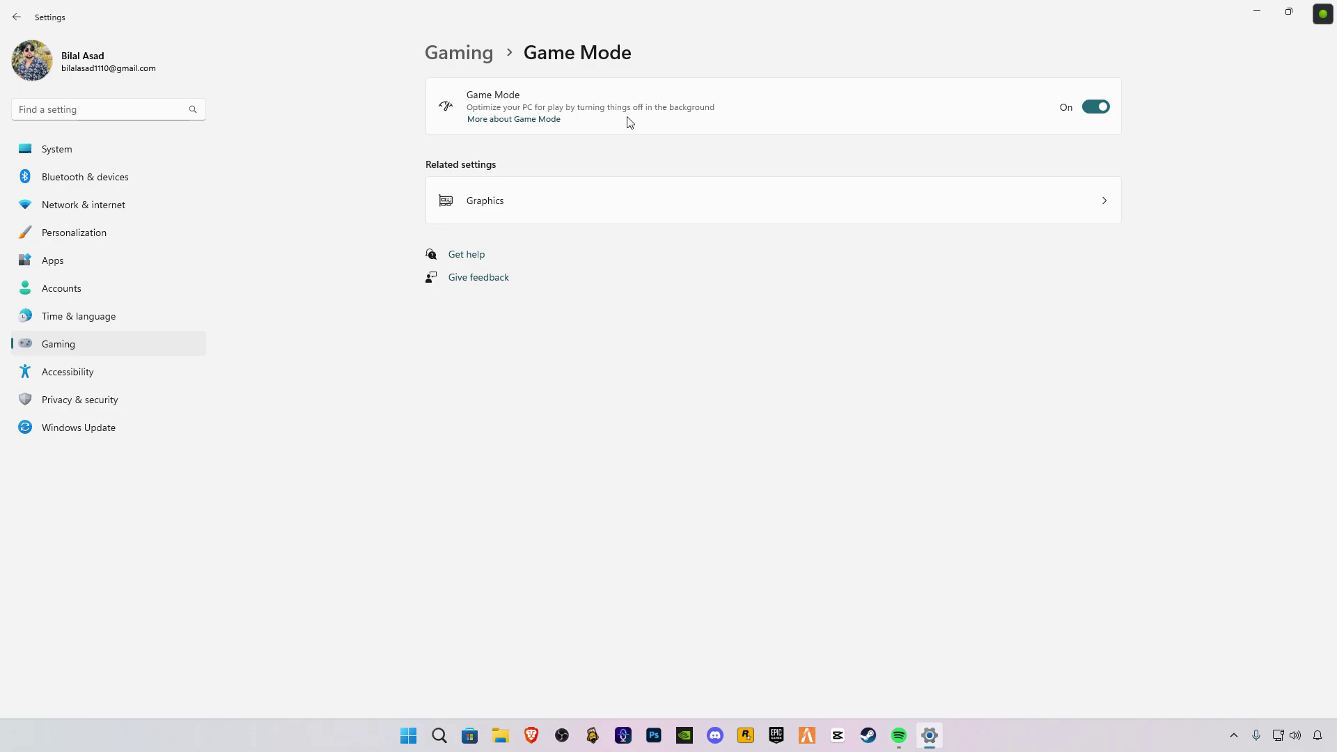
click(1326, 5)
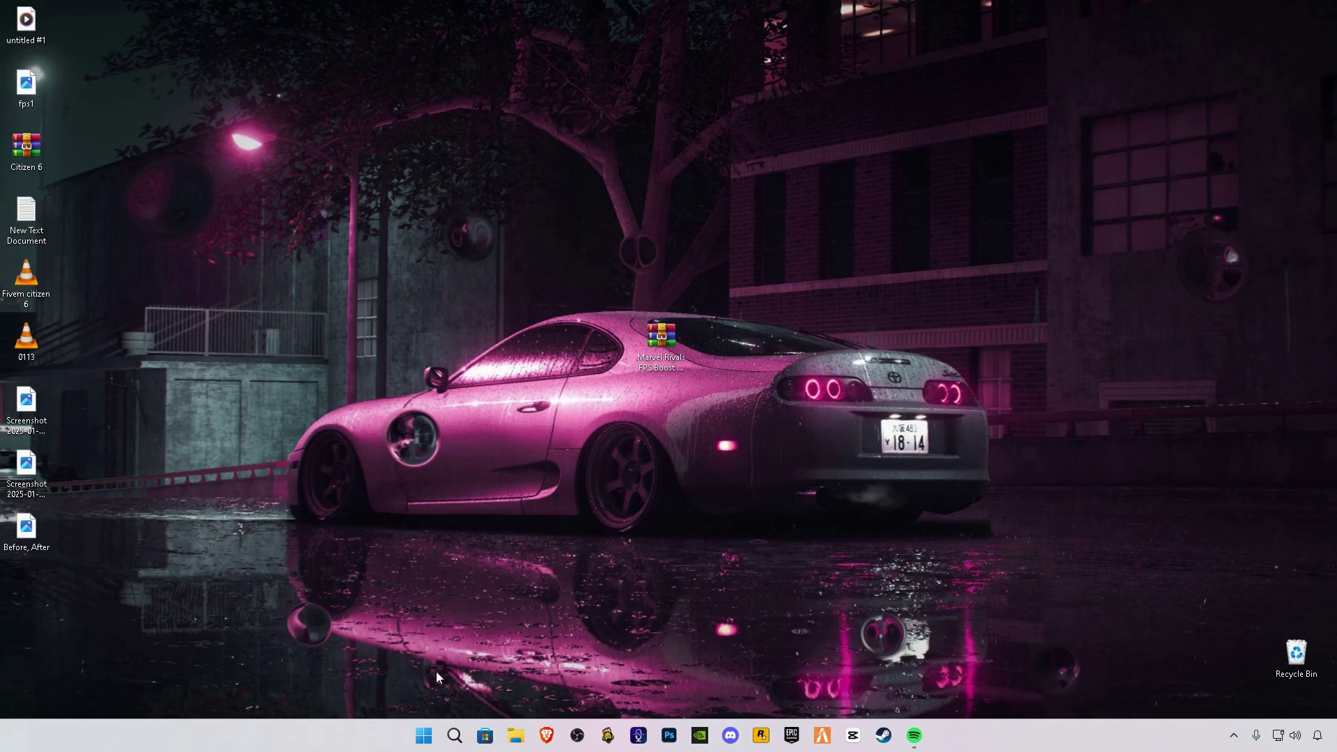
Search Windows for "adjust", open the appearance and performance settings, and set visual effects to "Let Windows choose what's best for my computer"
click(449, 733)
text(a)
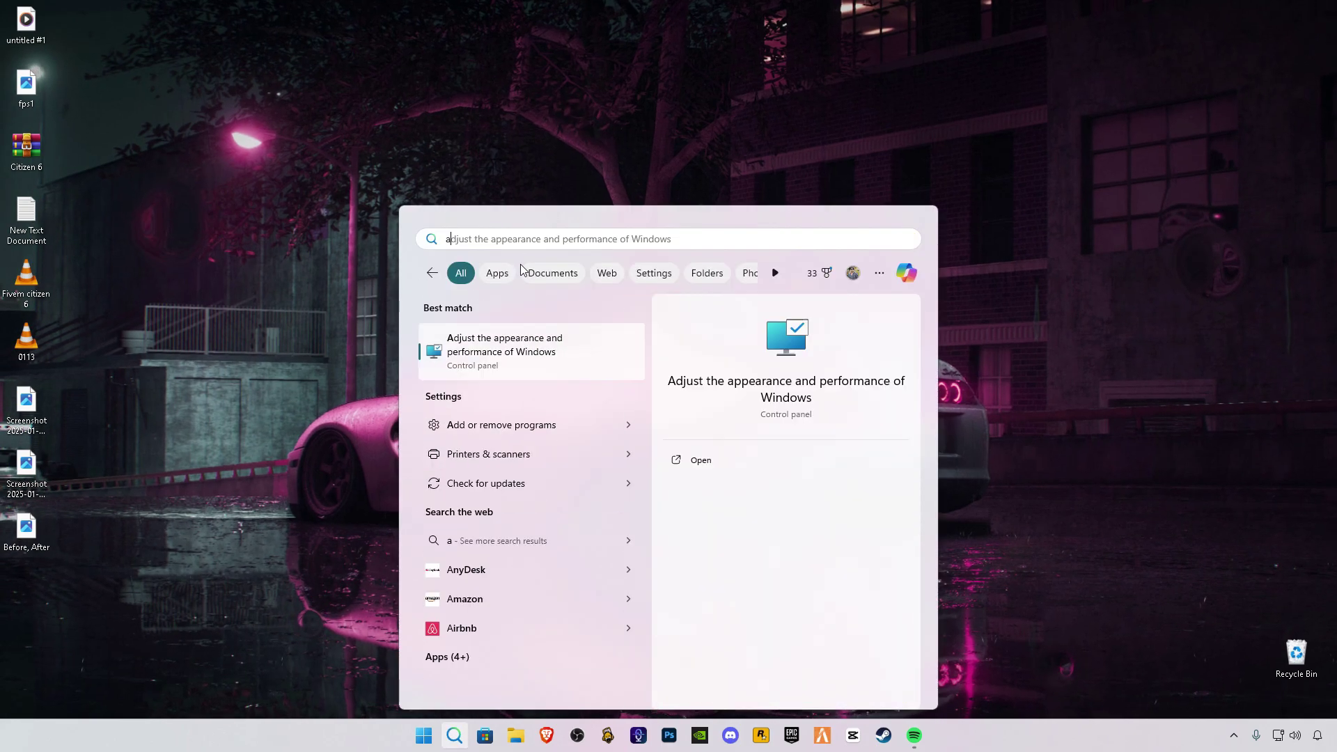
text(djust)
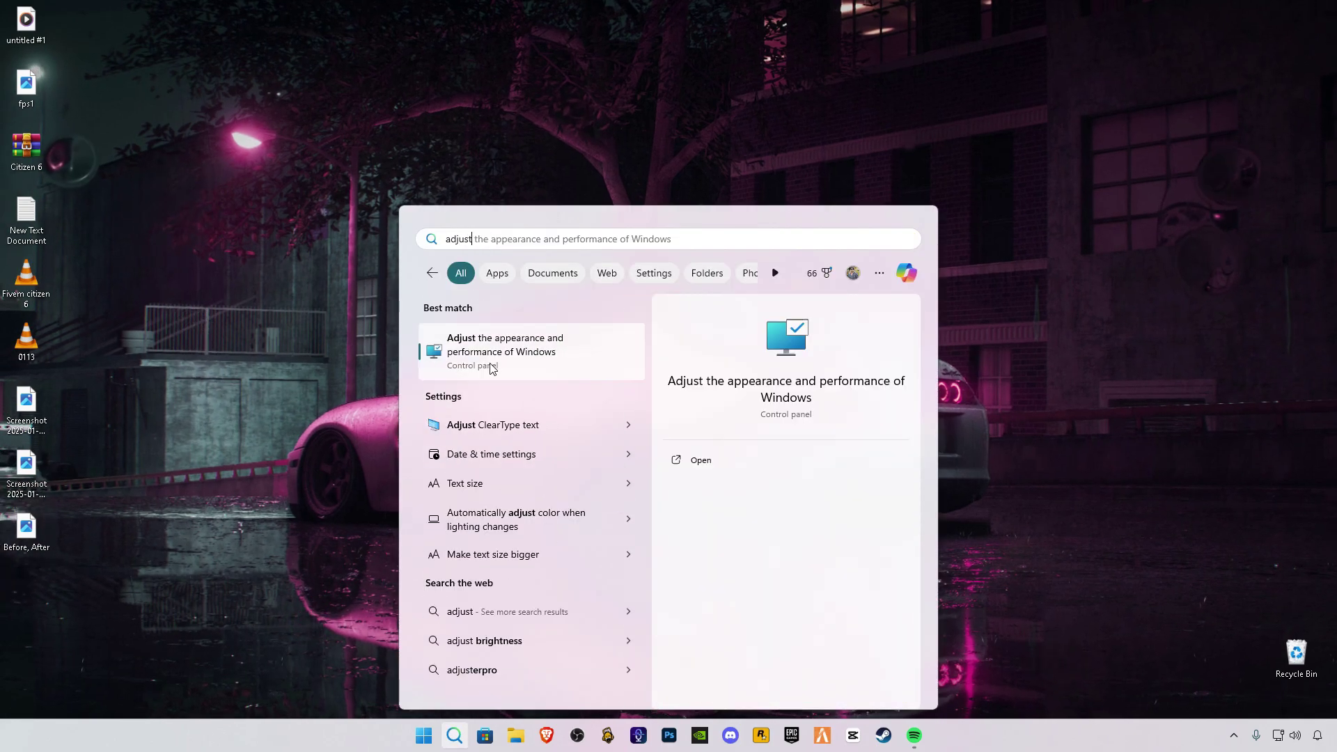
click(558, 363)
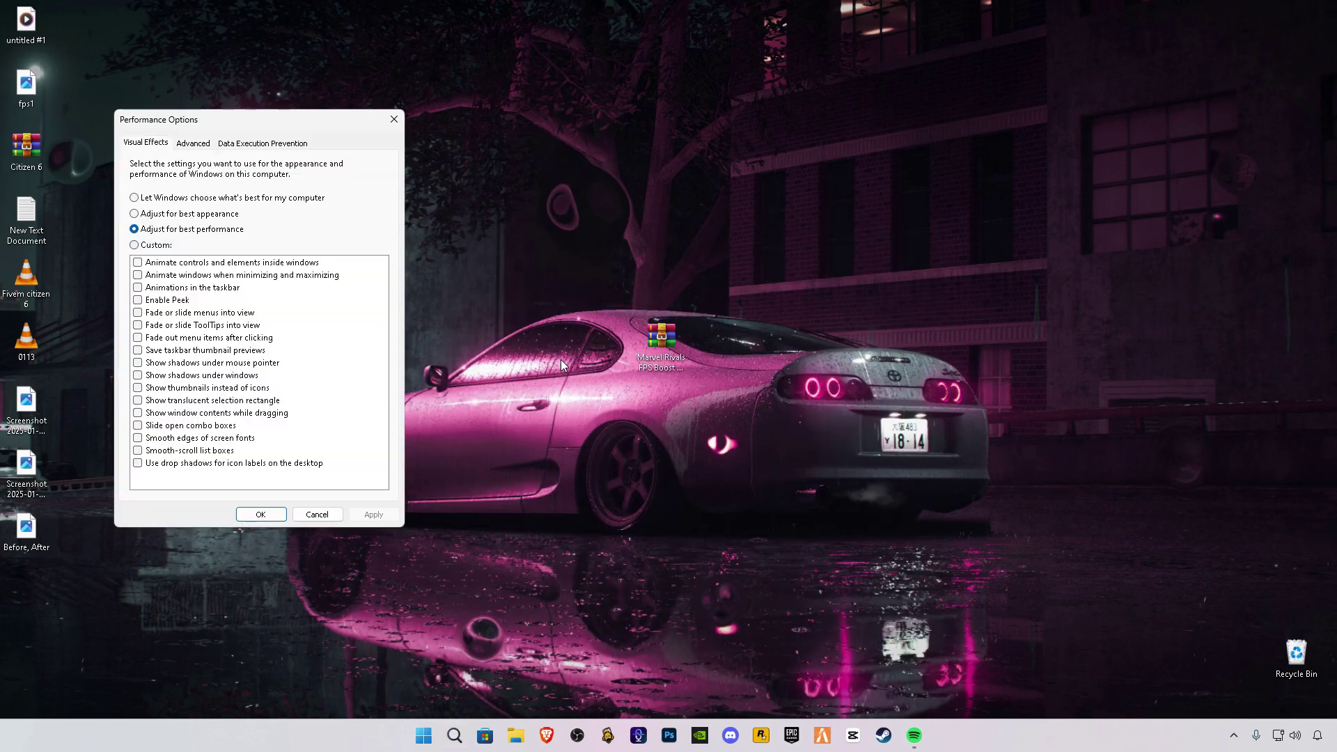
click(146, 198)
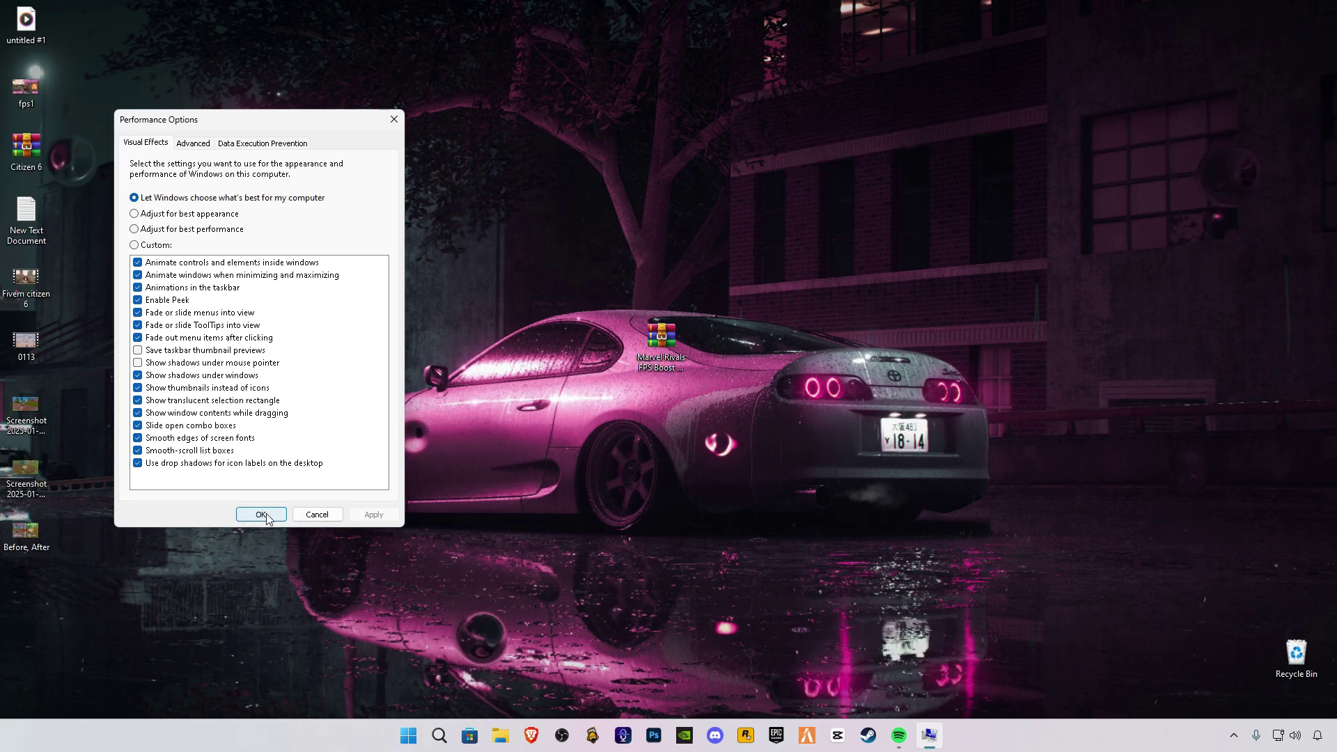
click(261, 516)
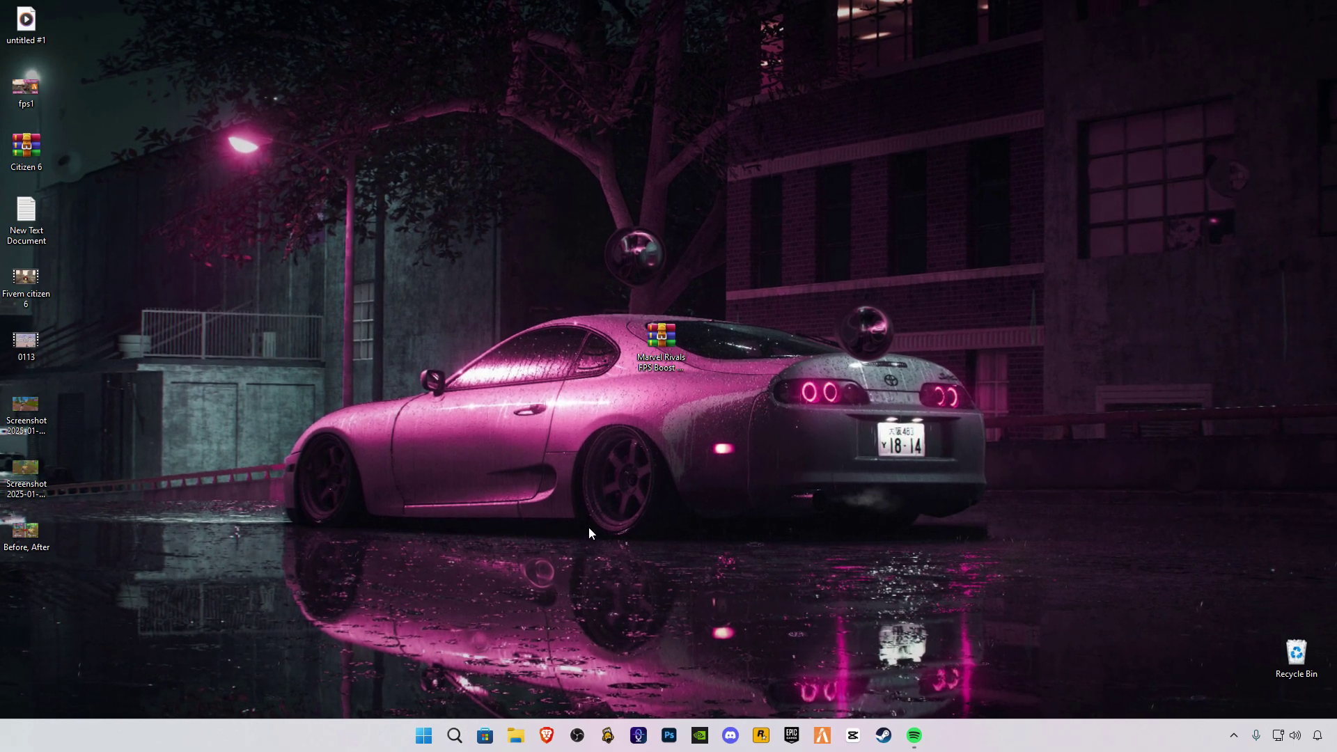
Extract the Marvel Rivals FPS Boost PAck archive onto the desktop and place the extracted folder beside the archive
mouse_move(672, 337)
mouse_down()
mouse_move(662, 419)
mouse_move(667, 353)
mouse_up()
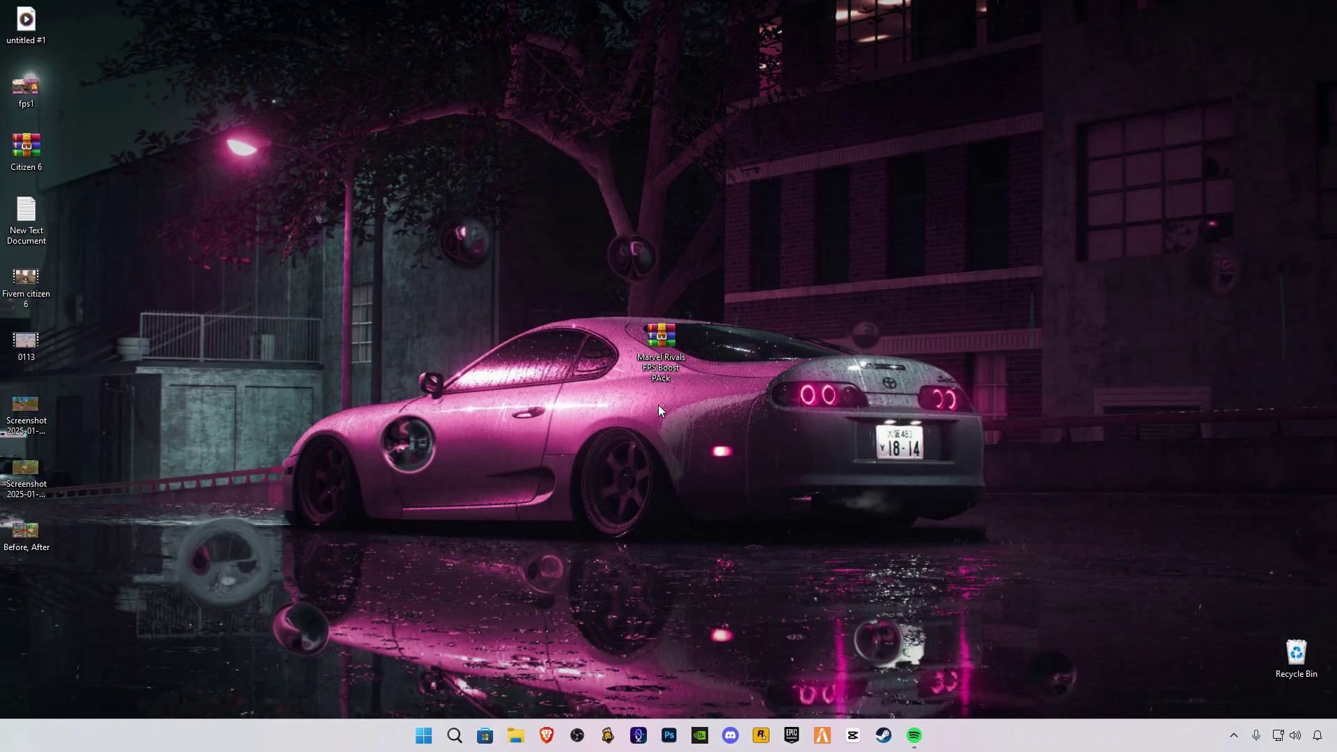
right_click(653, 359)
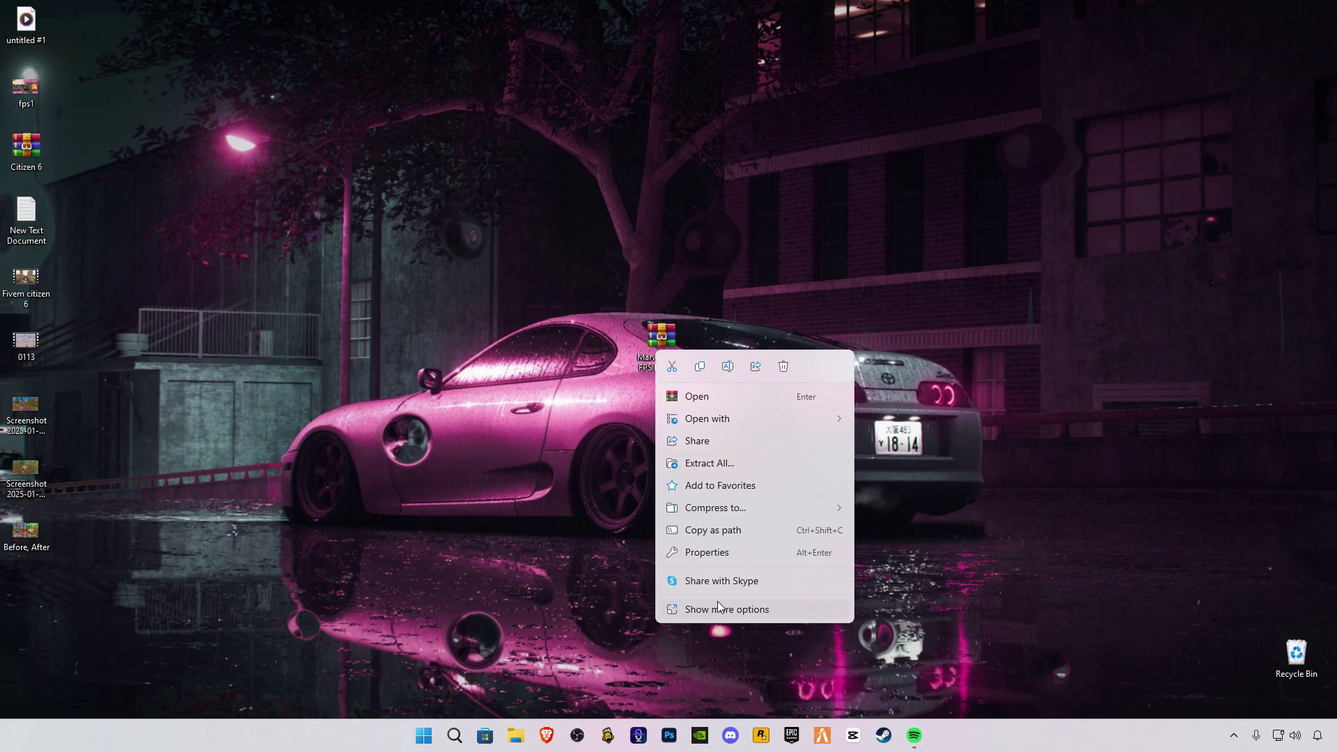
click(727, 609)
click(673, 442)
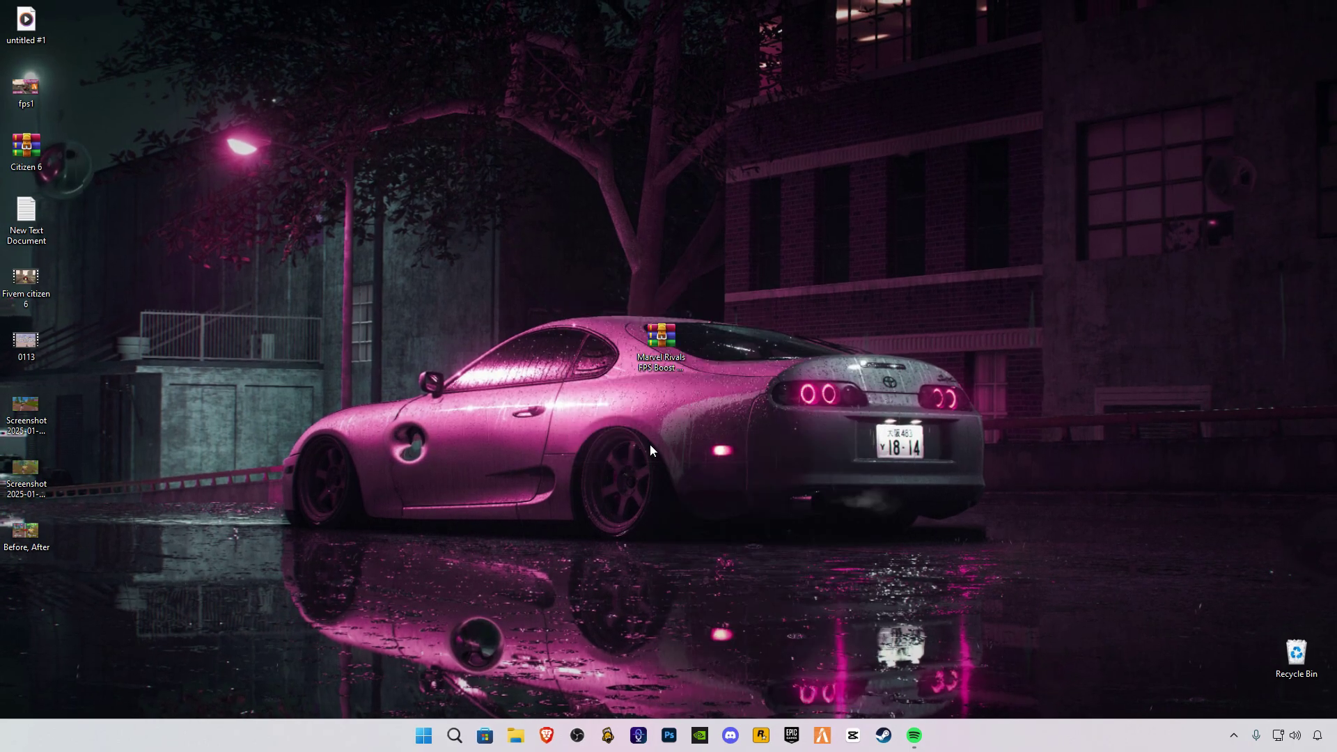
drag(27, 589, 723, 343)
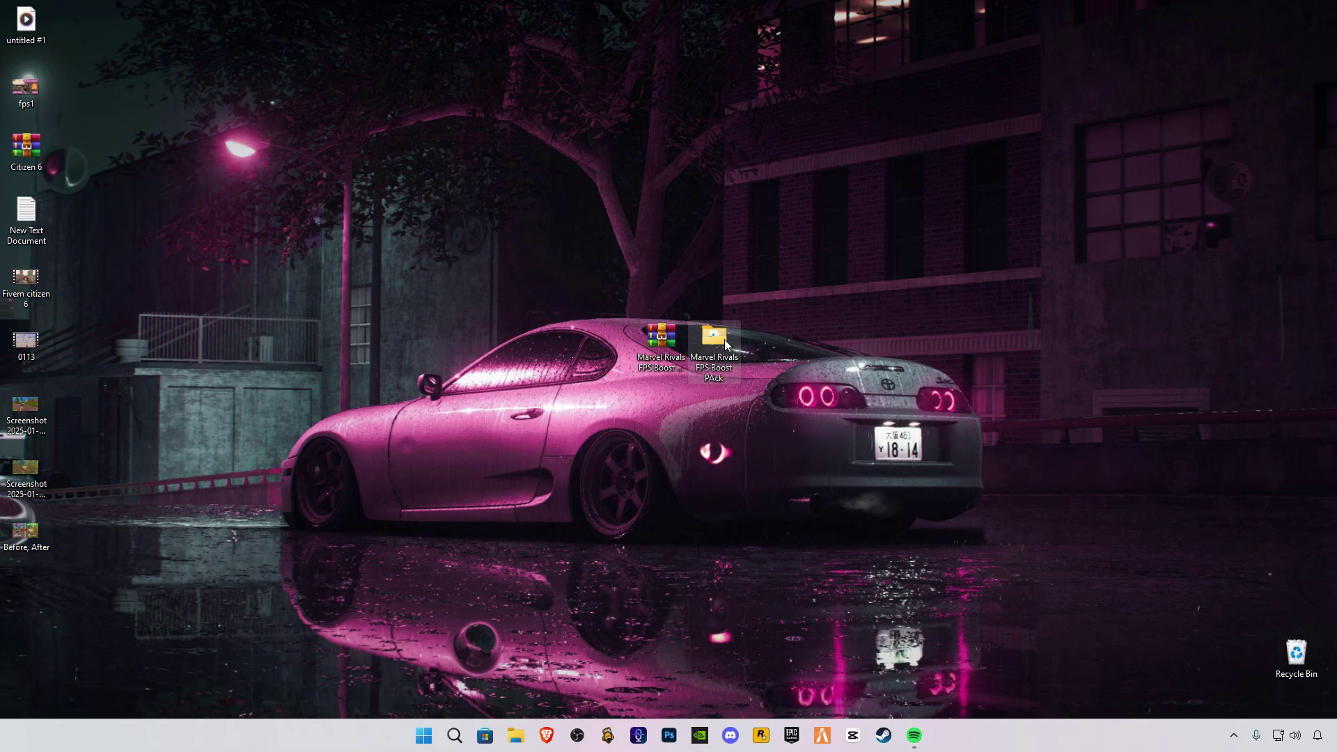
Add the Disable Game Bar registry file from the pack's Marvel Rivals Optimizations folder to the Windows registry
double_click(724, 337)
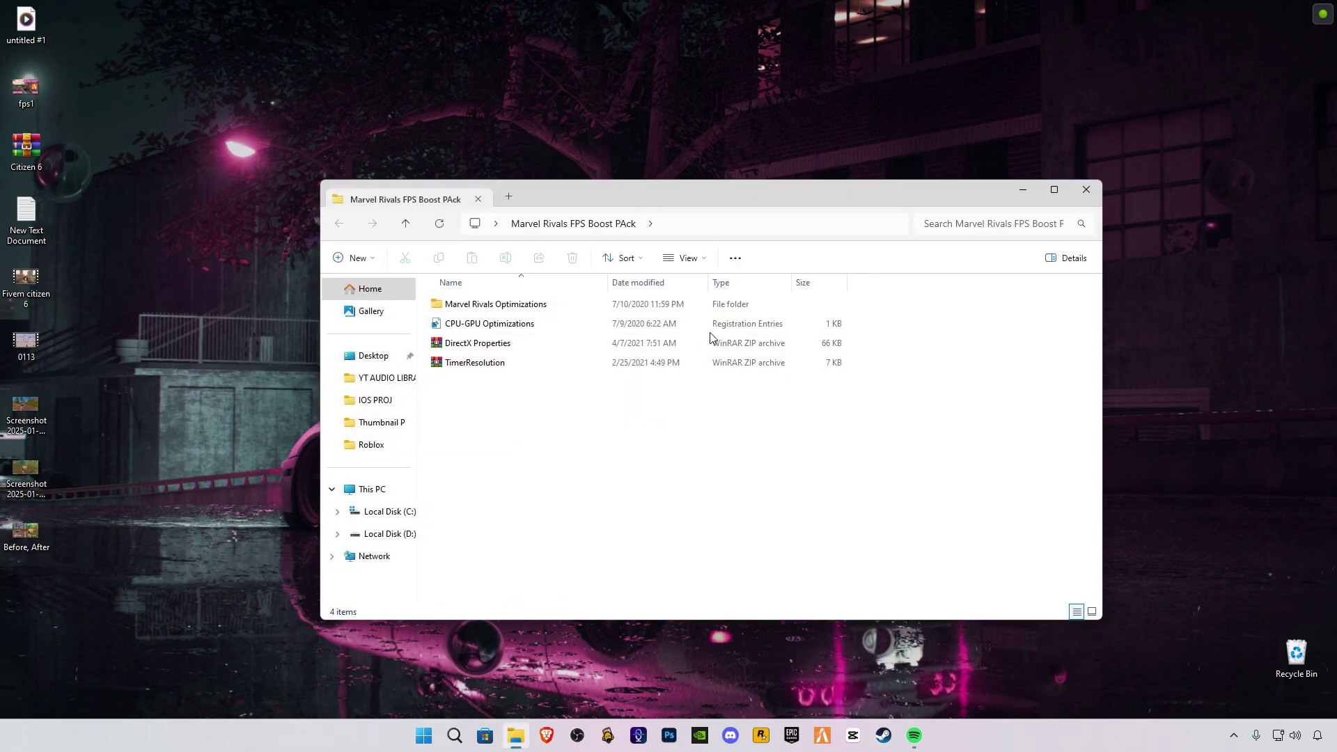
double_click(515, 306)
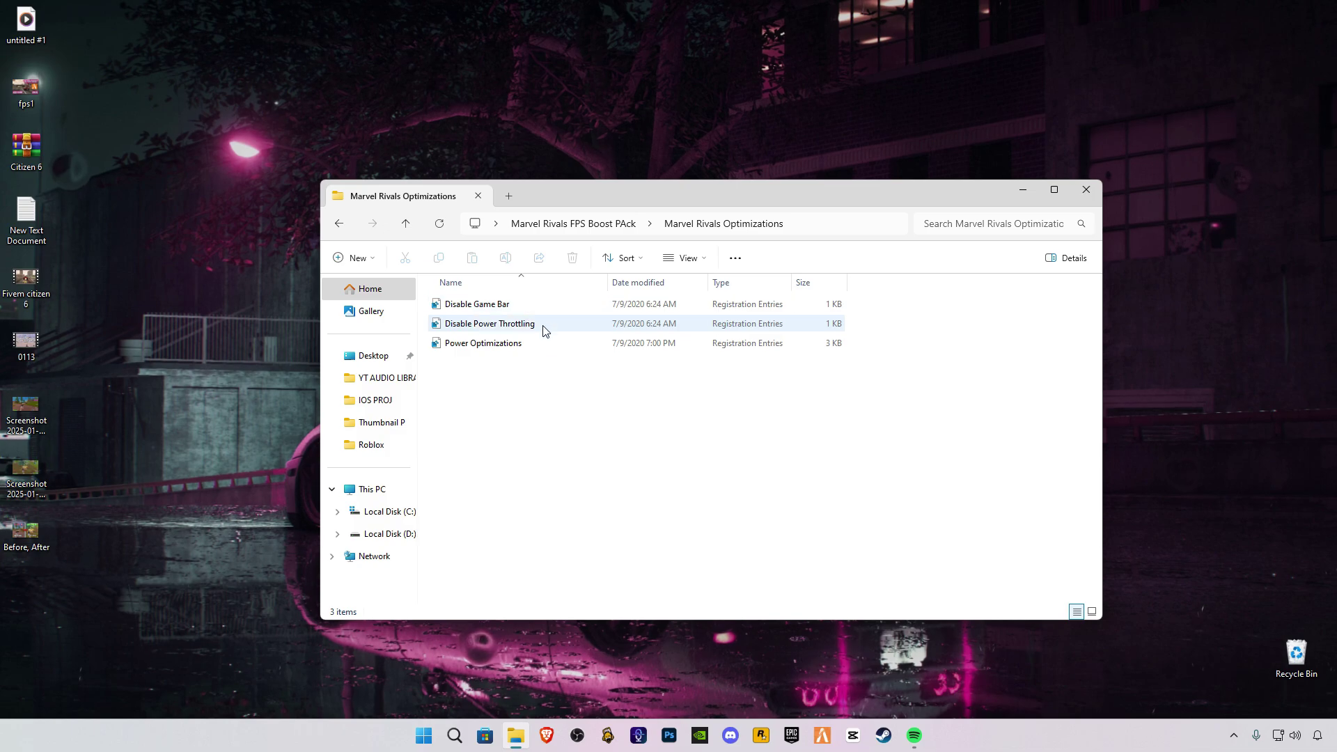
double_click(525, 304)
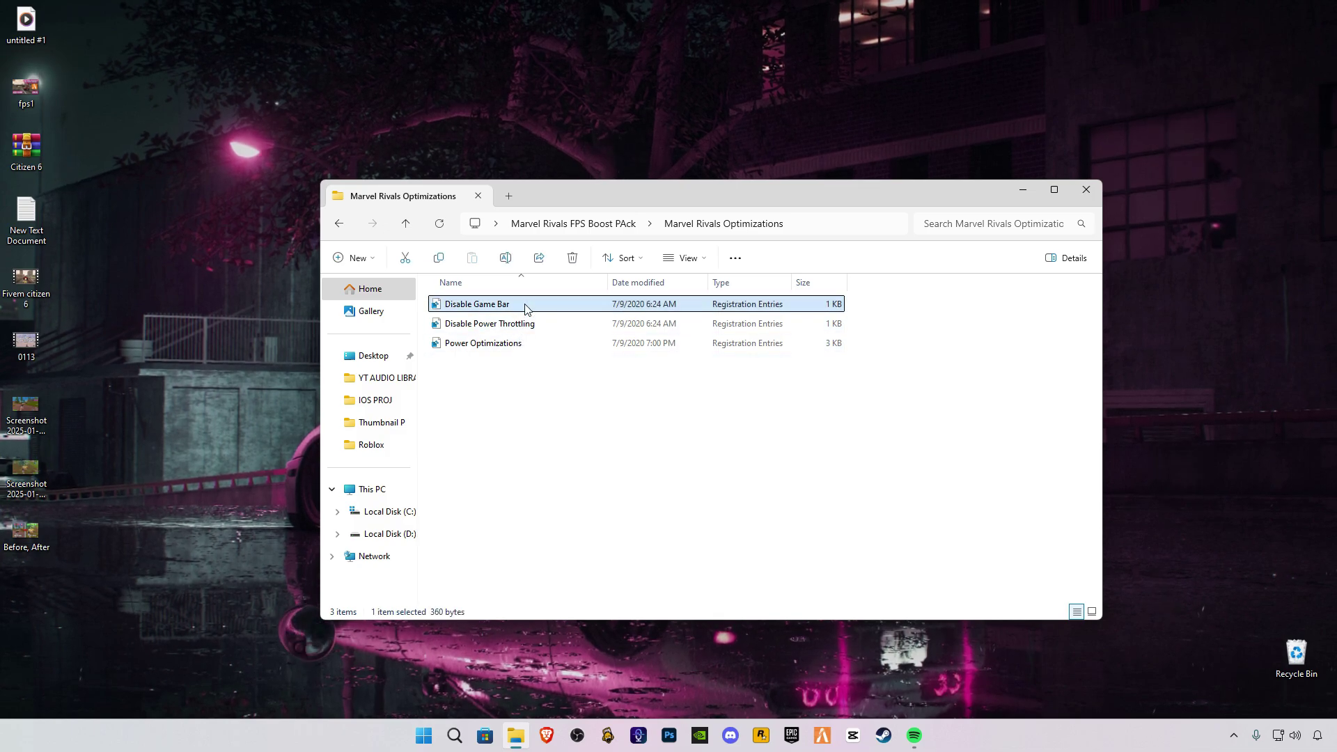
click(640, 548)
click(770, 385)
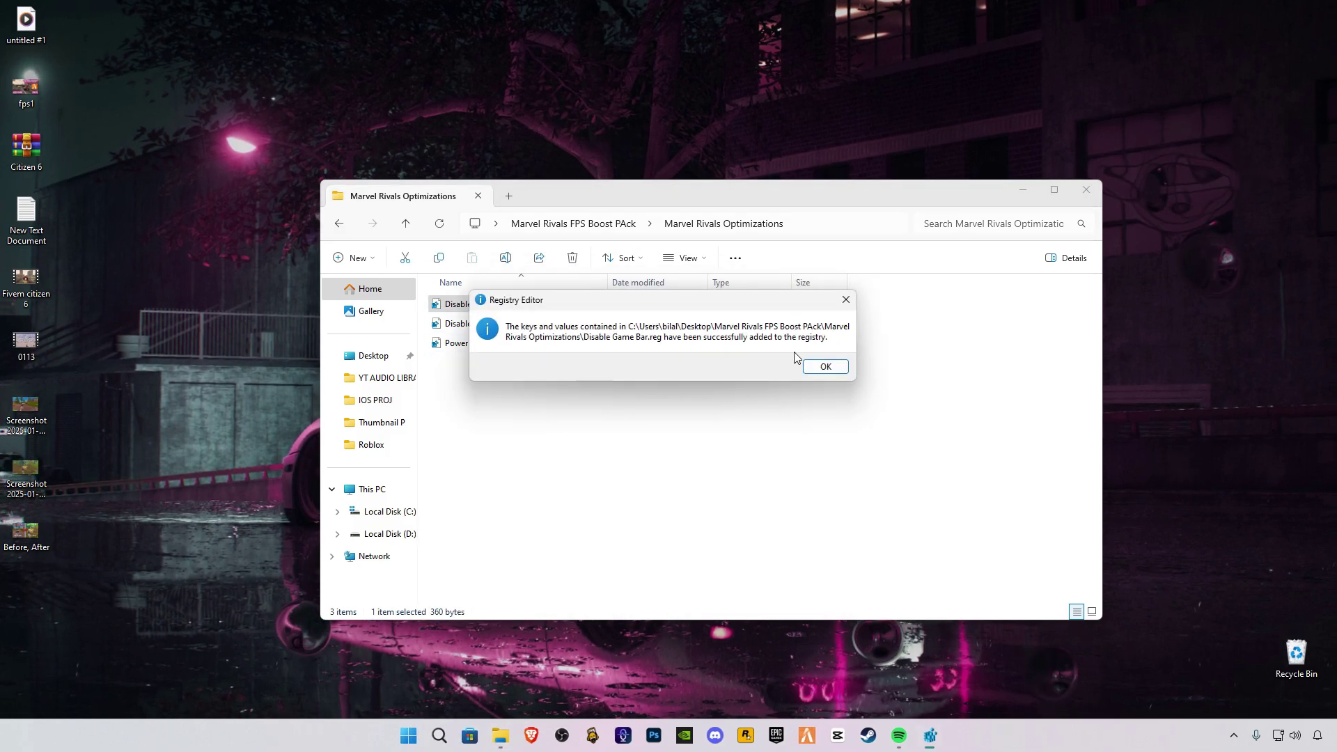
click(826, 365)
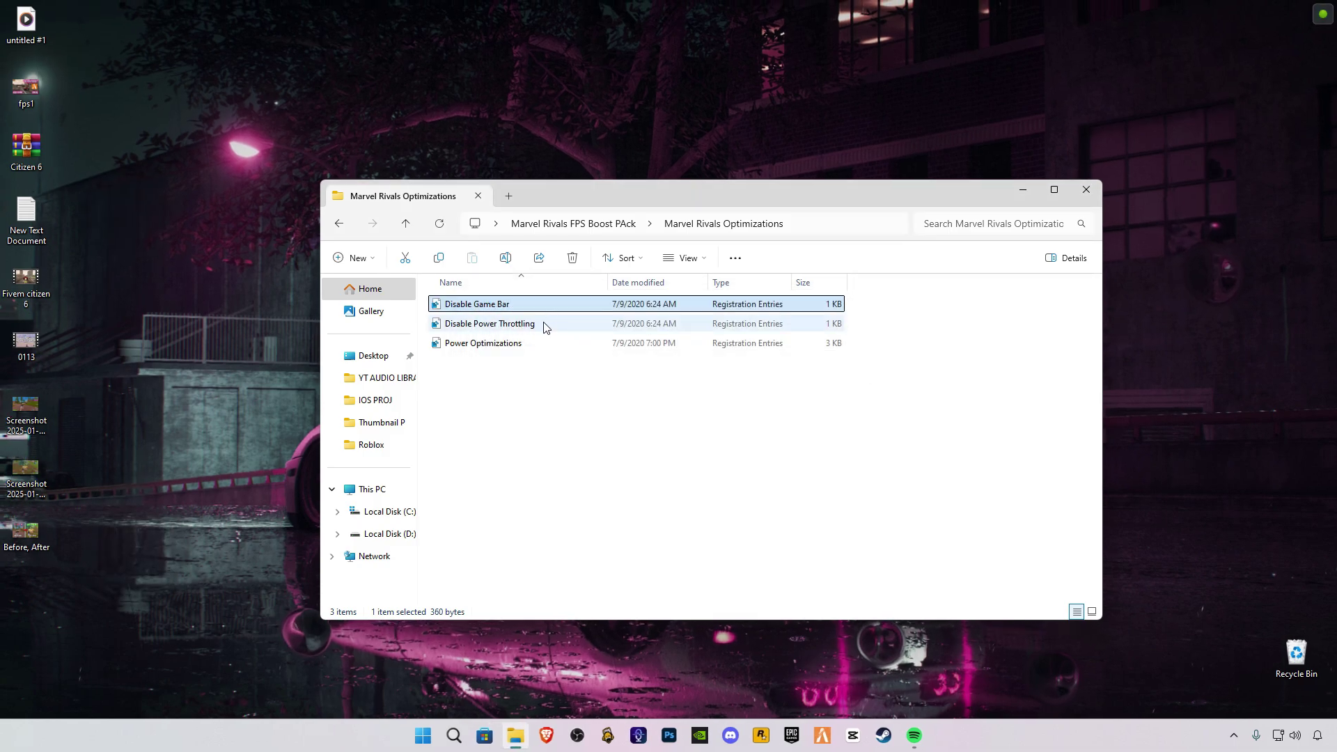
Add the Disable Power Throttling registry file to the Windows registry, approving the prompts
double_click(546, 324)
click(683, 551)
click(770, 388)
click(831, 373)
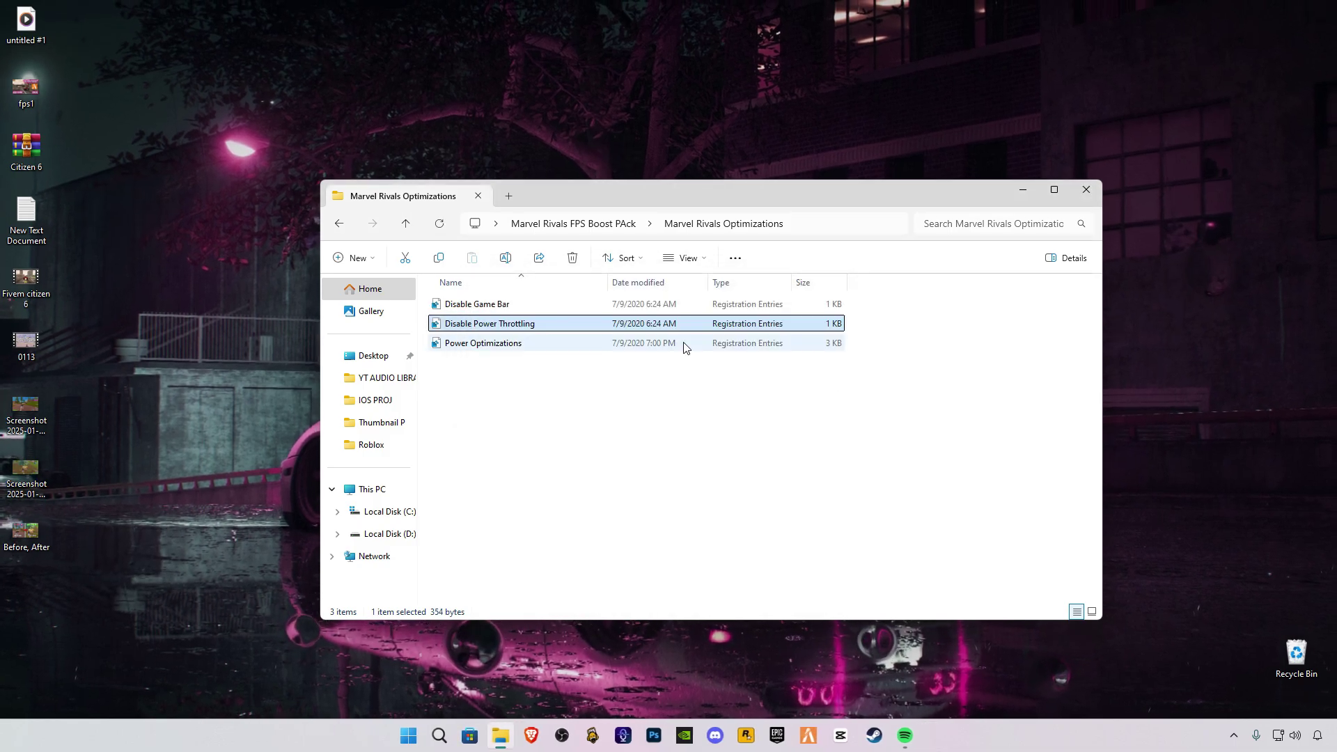
Add the Power Optimizations registry file to the Windows registry, approving the prompts
click(532, 344)
double_click(531, 344)
click(640, 547)
click(771, 386)
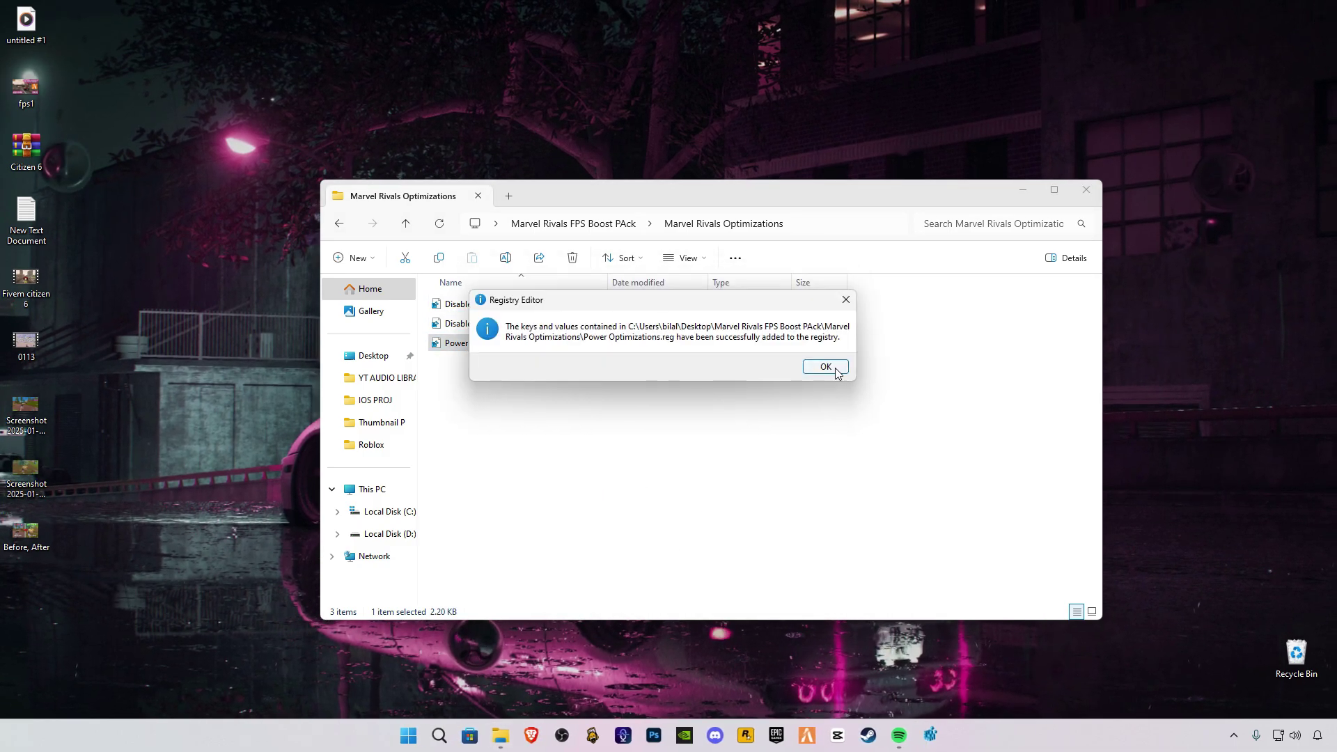
click(829, 368)
Return to the Marvel Rivals FPS Boost PAck folder and add the CPU-GPU Optimizations file to the Windows registry
click(407, 224)
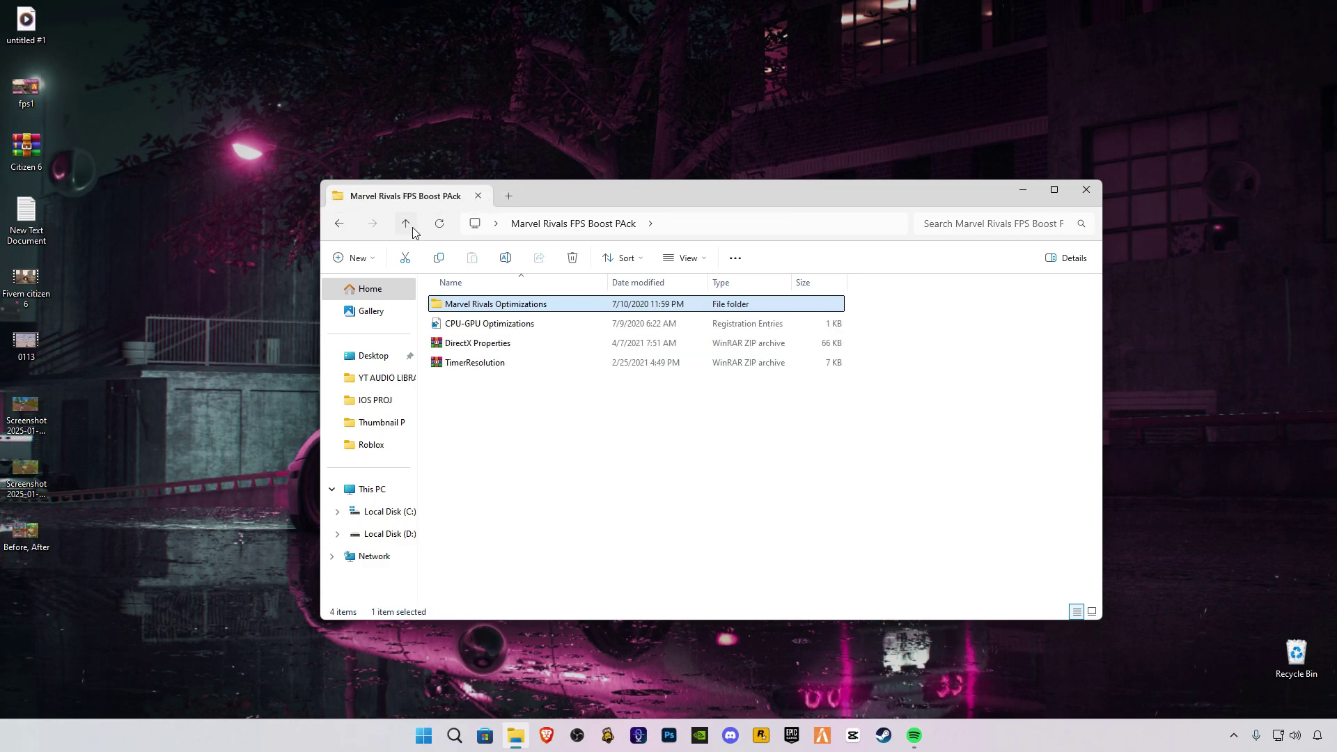
double_click(515, 326)
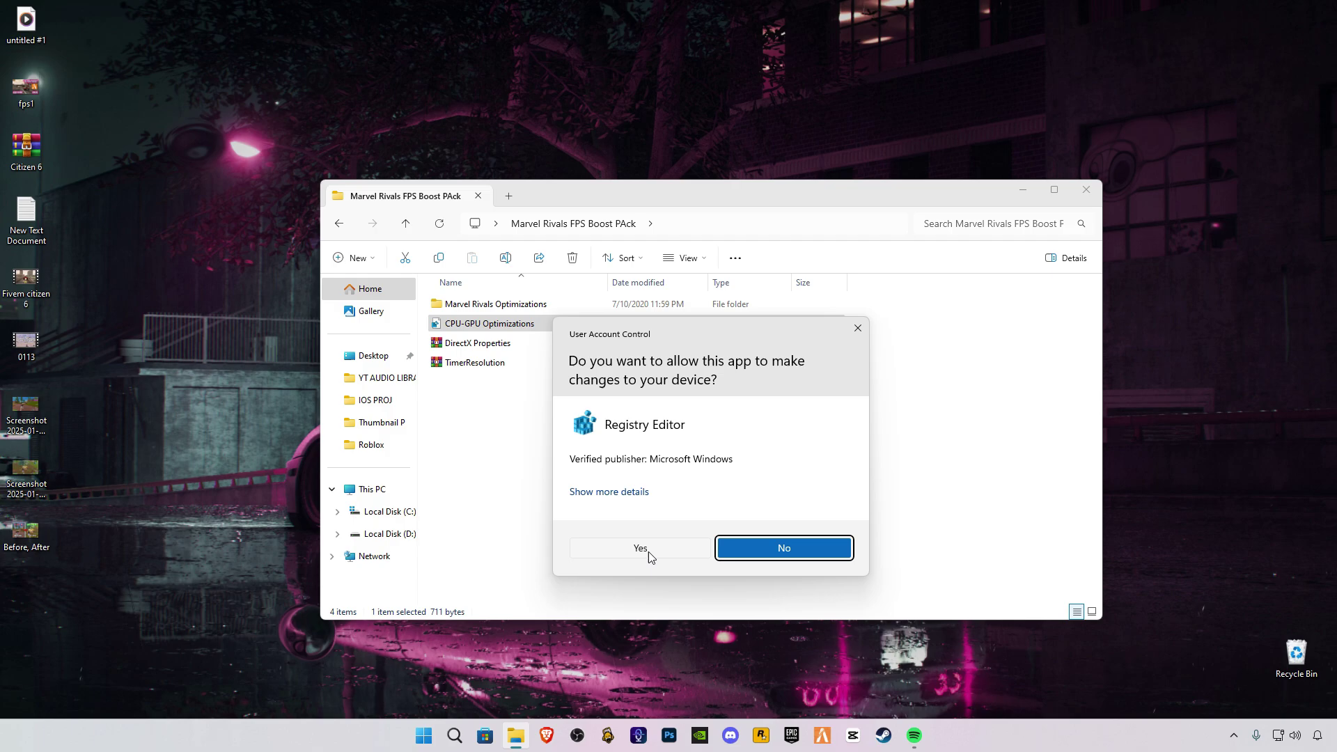
click(639, 549)
click(771, 387)
click(832, 366)
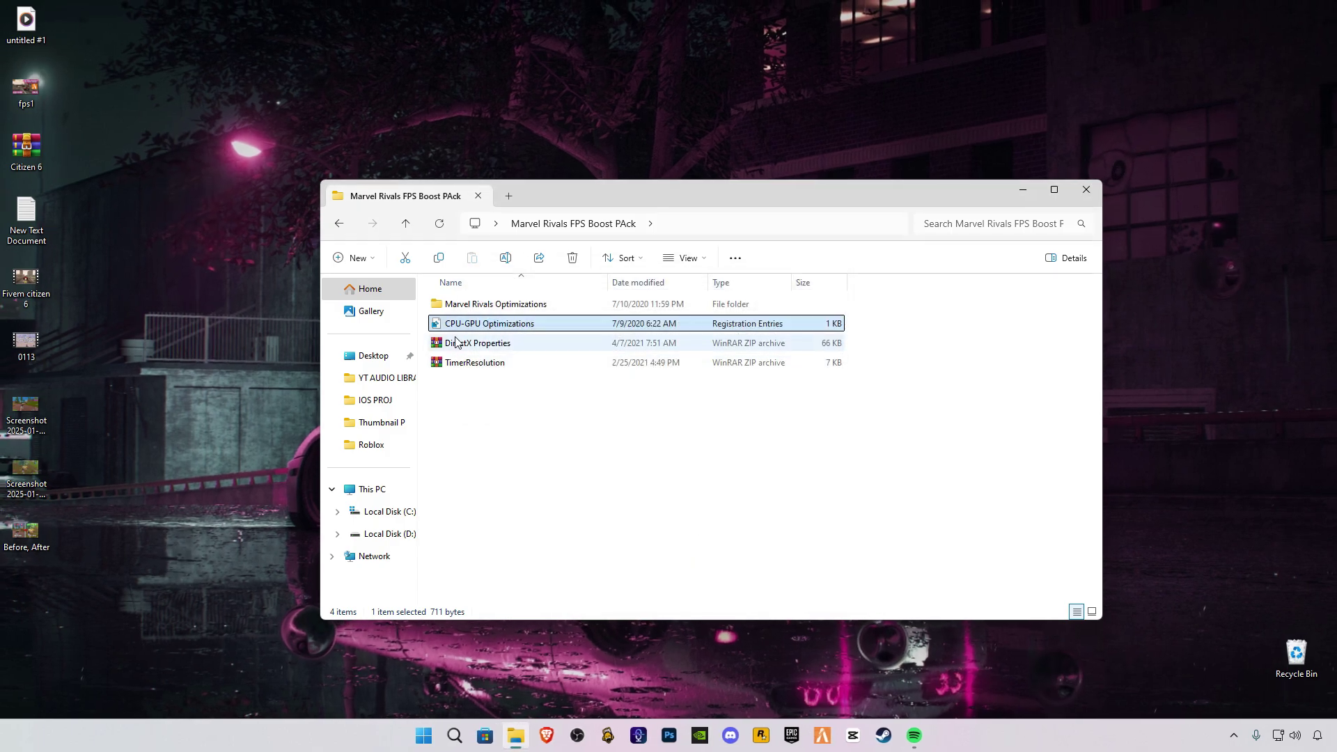
Run dxcpl.exe from the DirectX Properties archive, look over its Direct3D settings, and close the dialog
double_click(478, 344)
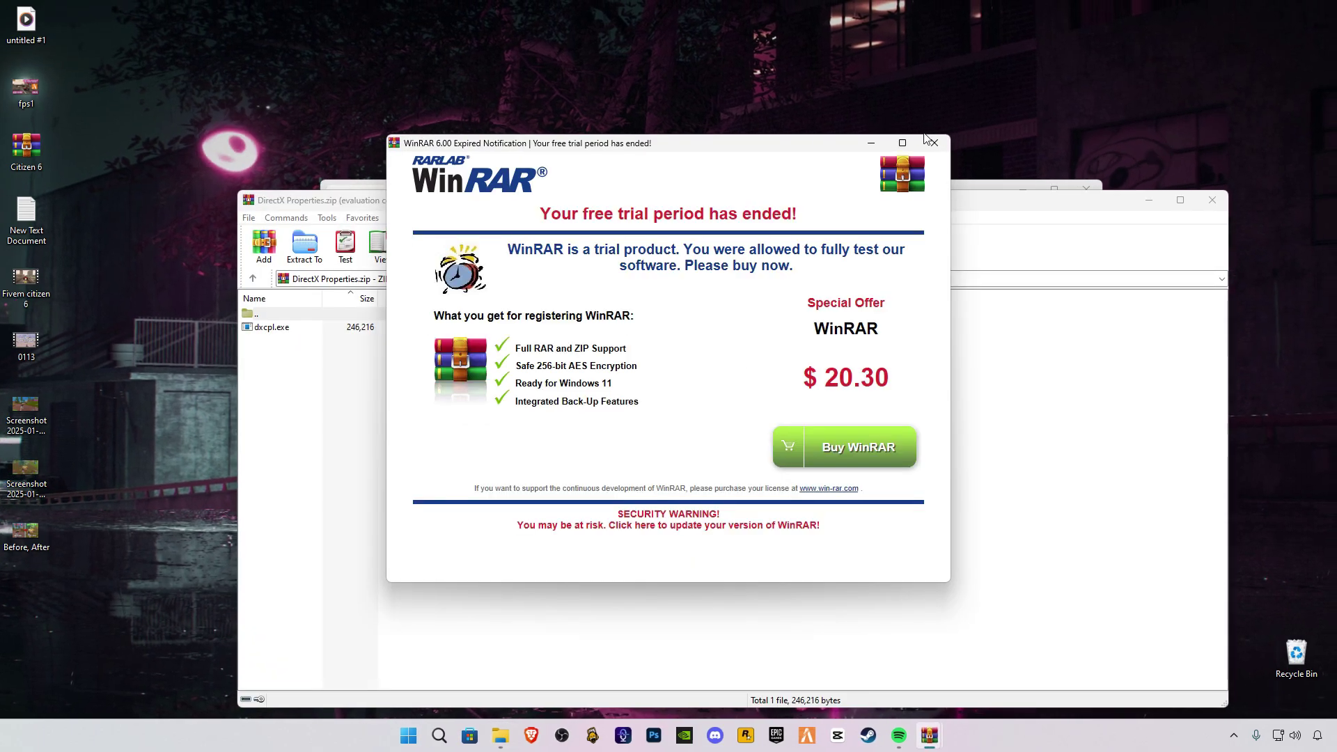
key(Escape)
click(265, 327)
double_click(265, 327)
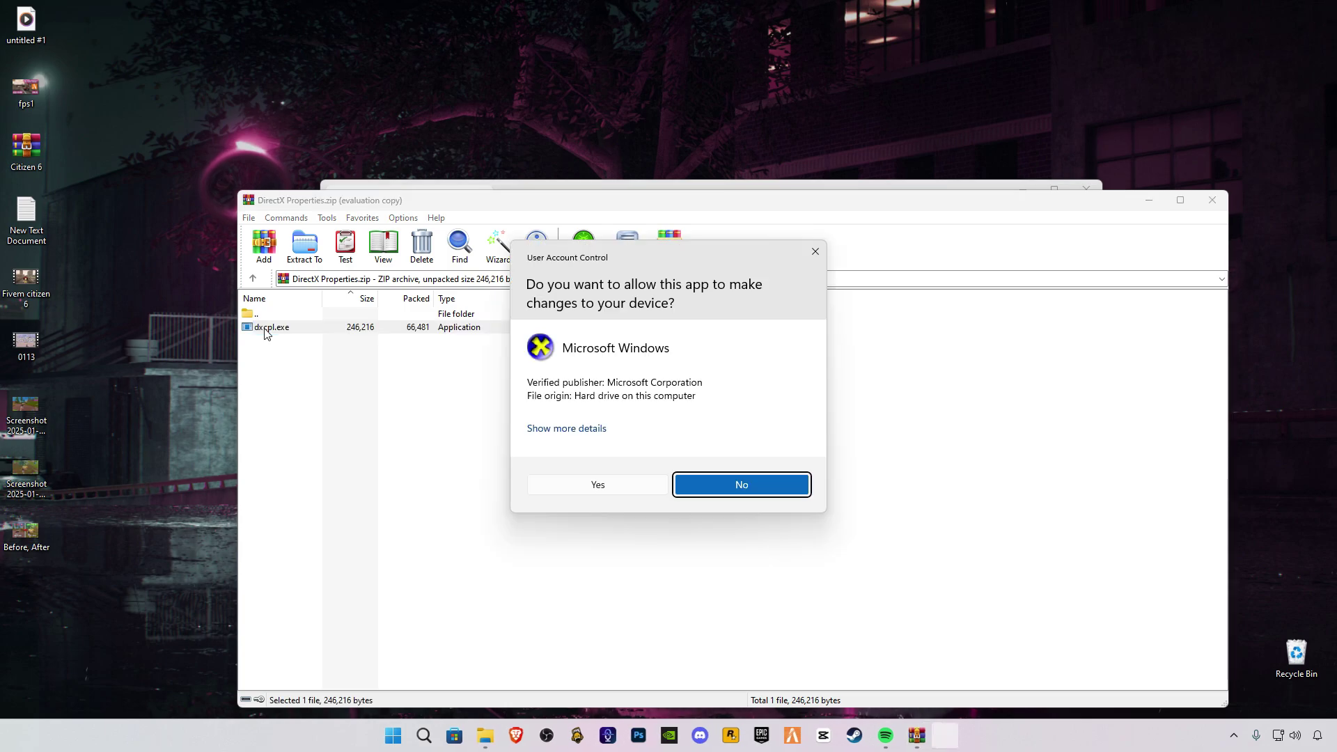
click(591, 485)
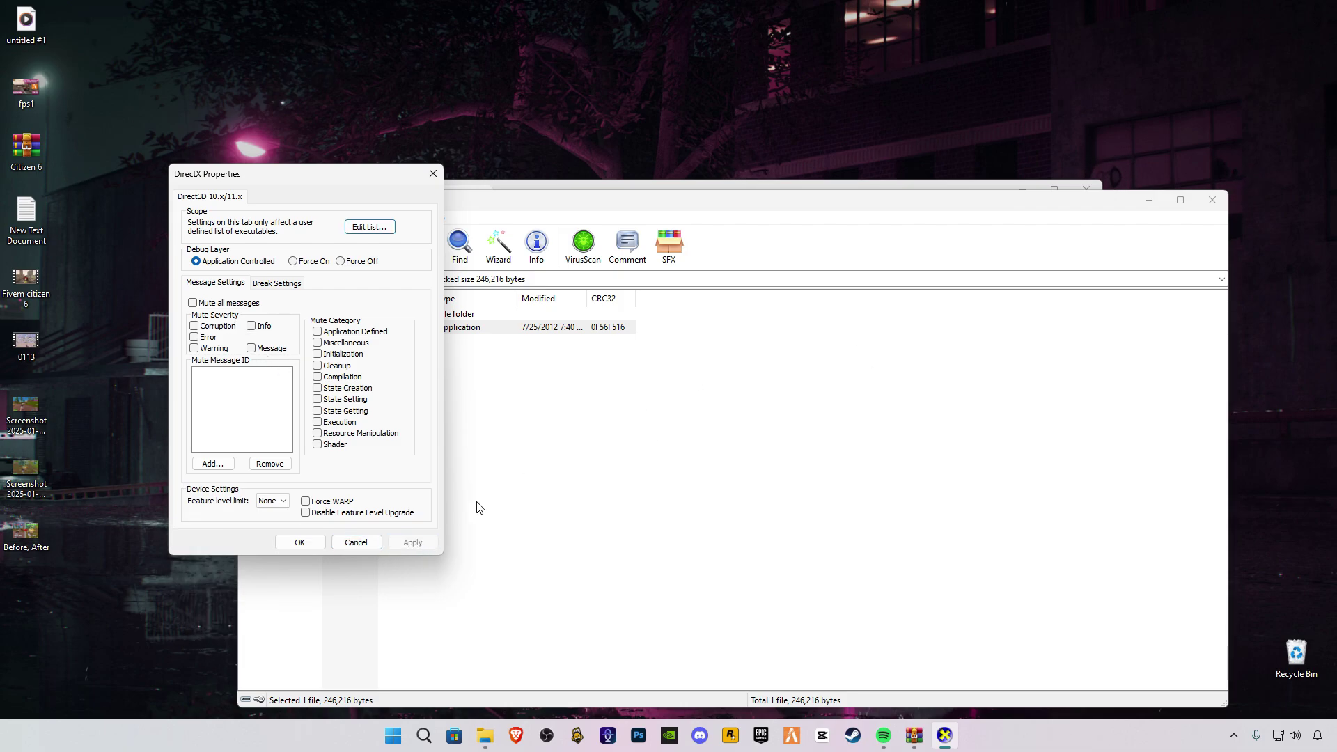
click(306, 547)
Reopen dxcpl.exe, enable Error muting, Force WARP and Disable Feature Level Upgrade, apply them, and close the archive
double_click(326, 320)
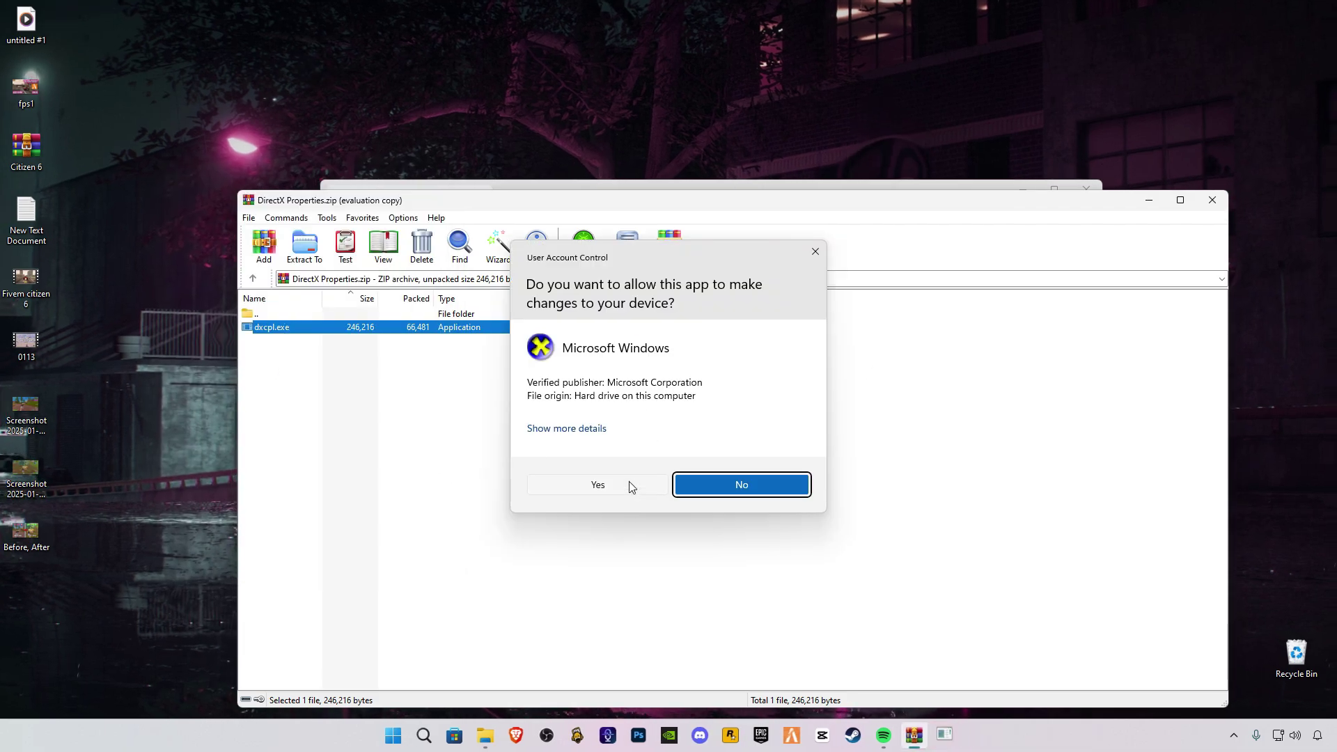
click(630, 483)
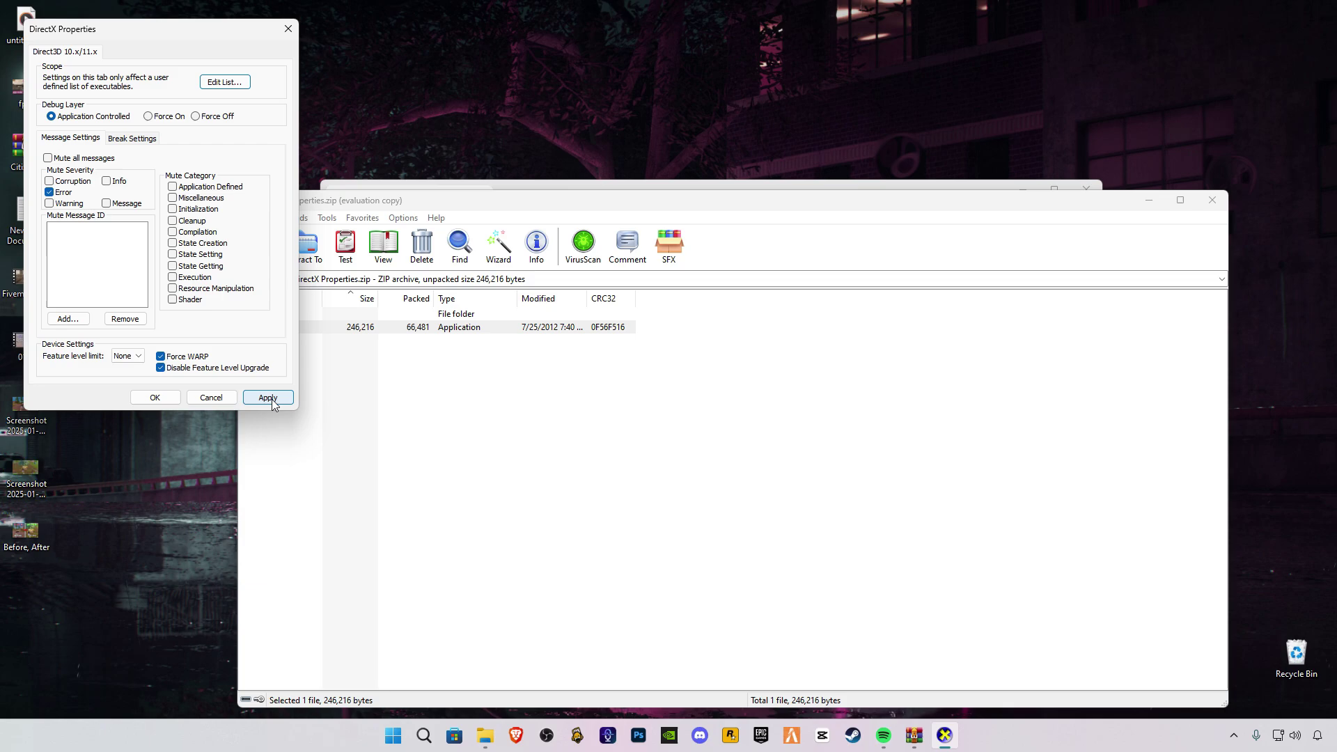
click(155, 397)
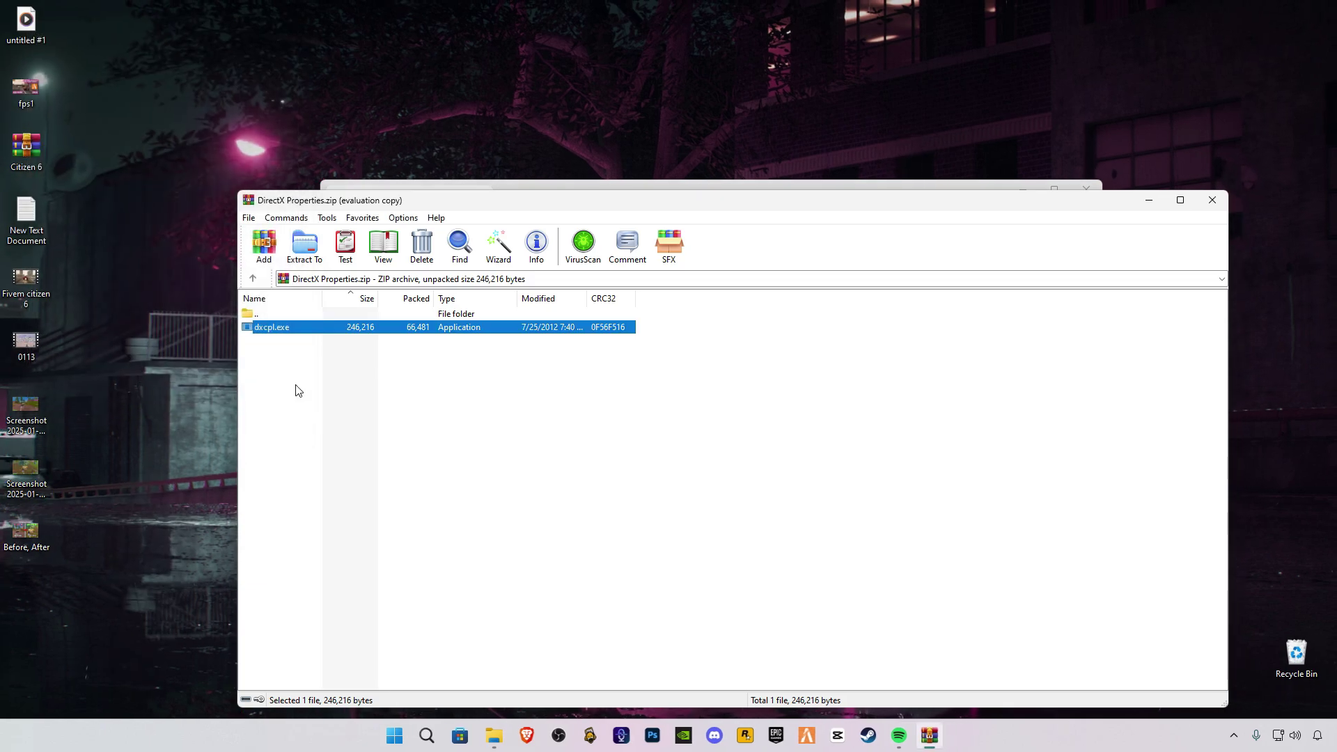
click(1212, 201)
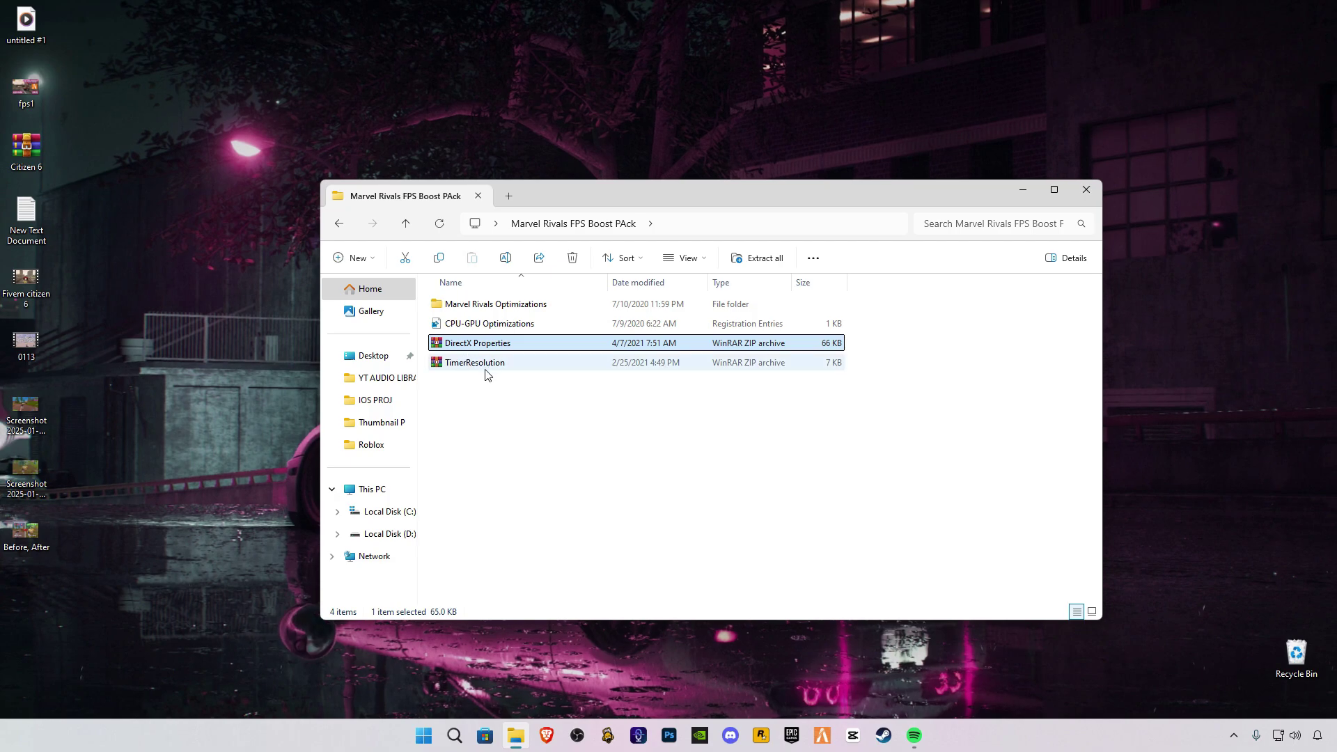
Run the application in the TimerResolution archive, set the timer to Maximum resolution, minimize it, and close the archive and folder
double_click(500, 367)
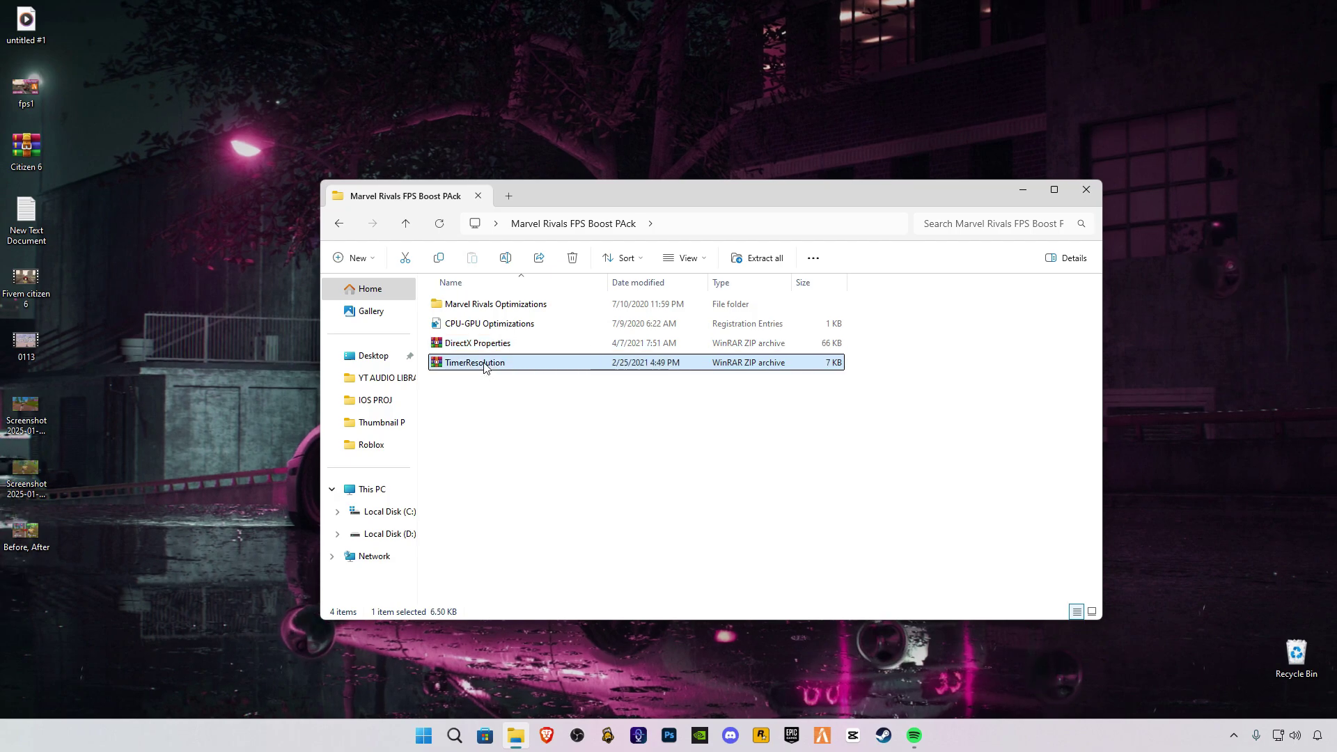
double_click(412, 325)
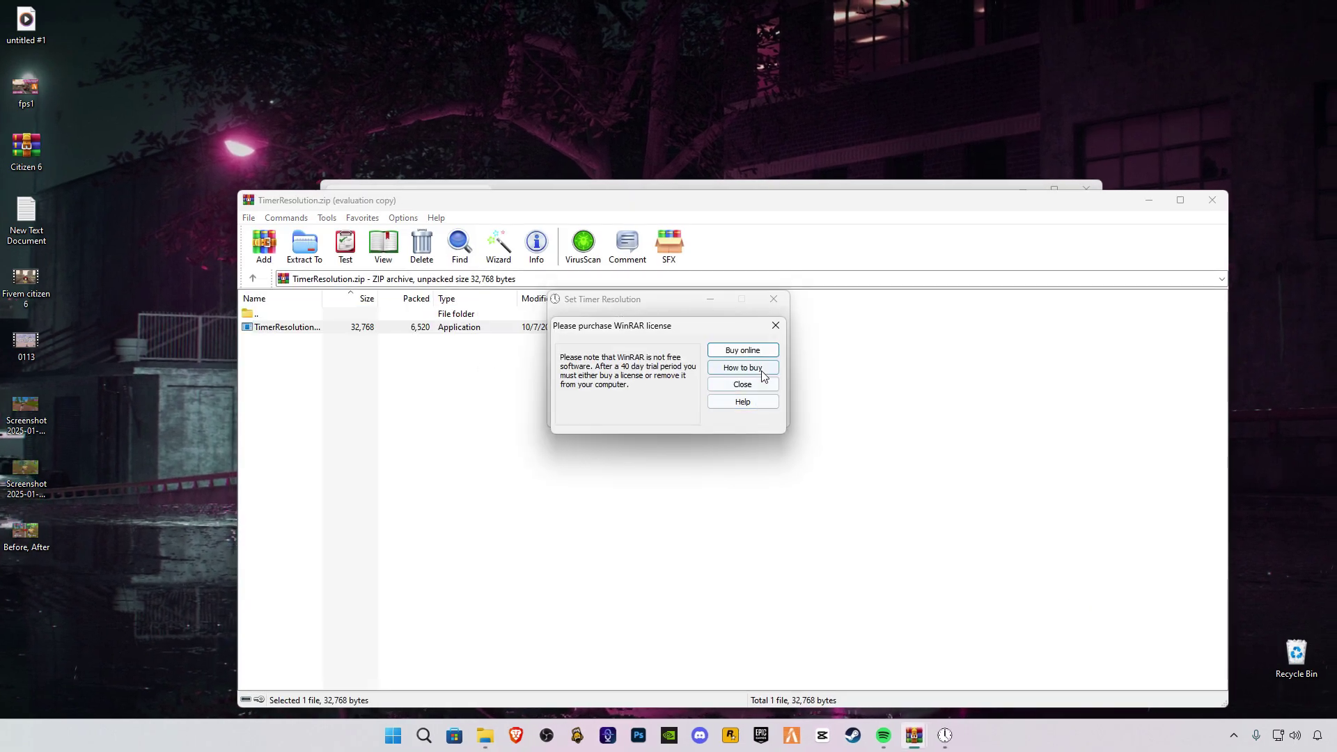
click(730, 386)
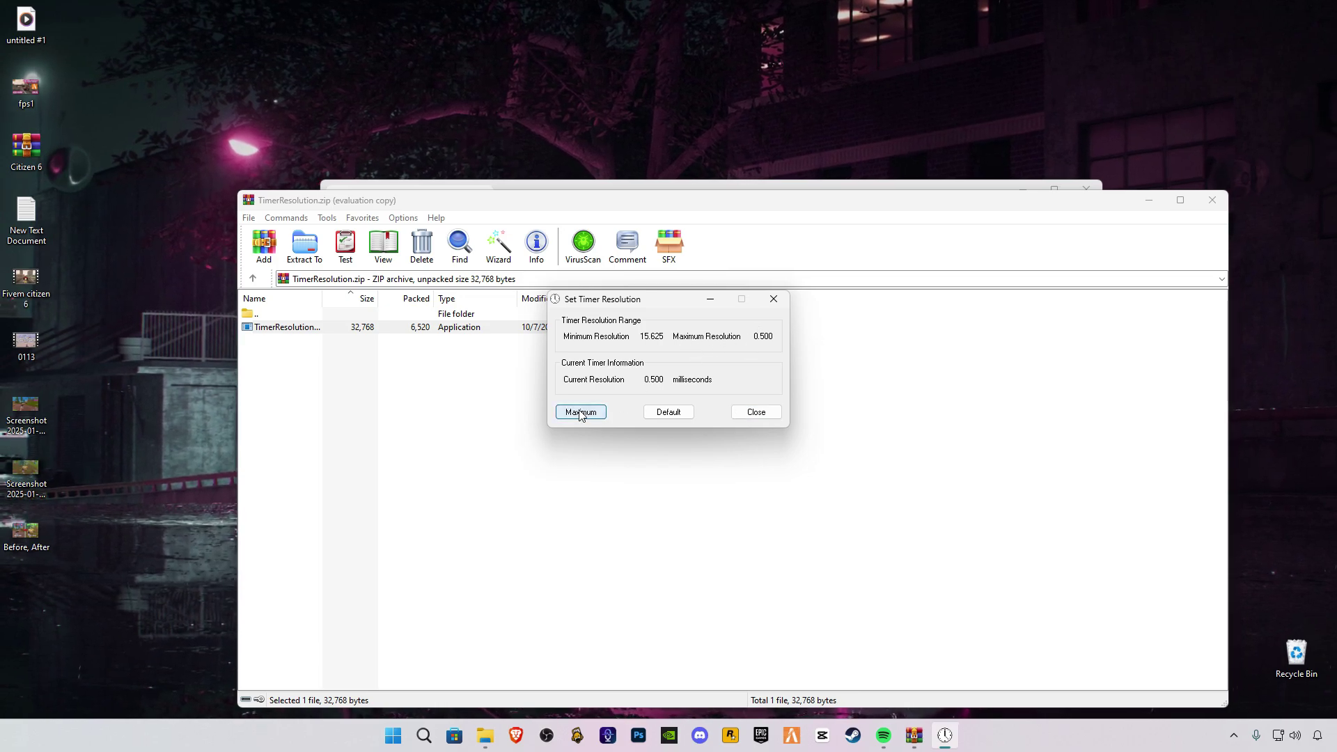
click(711, 302)
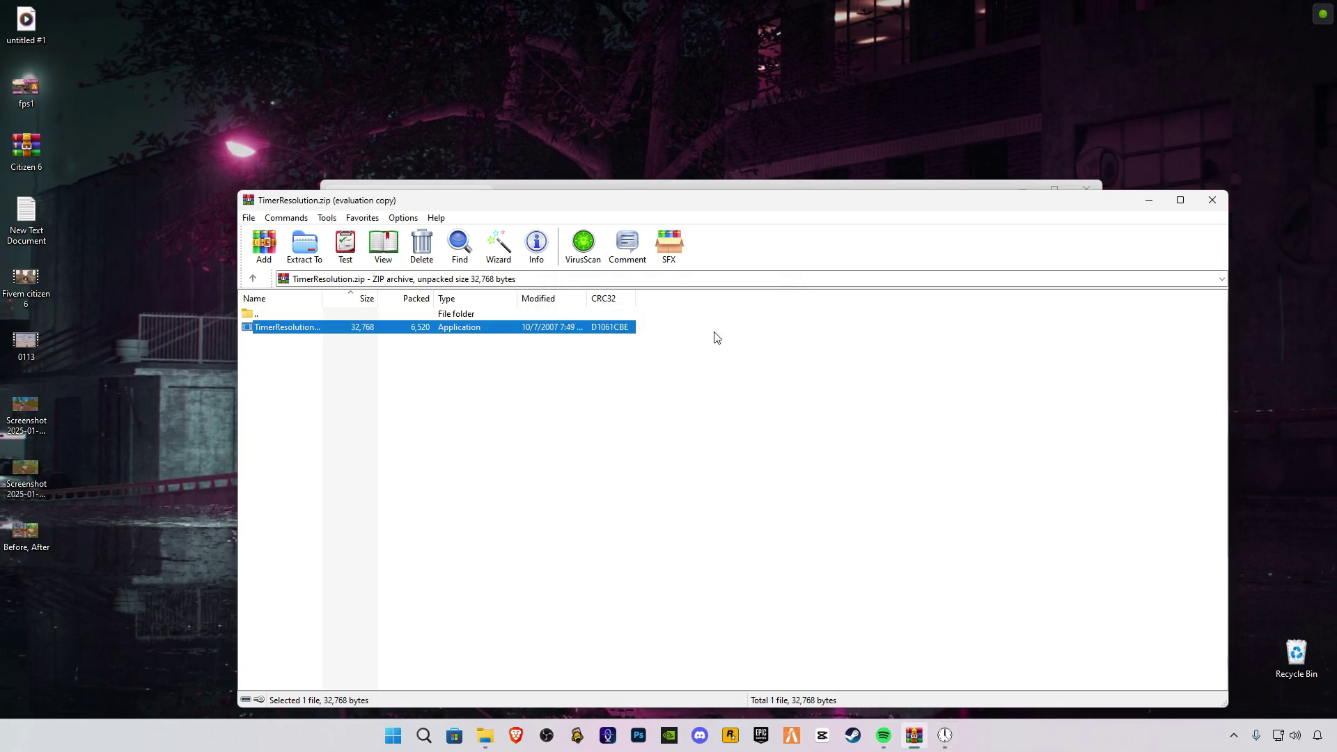
click(1223, 202)
click(1194, 198)
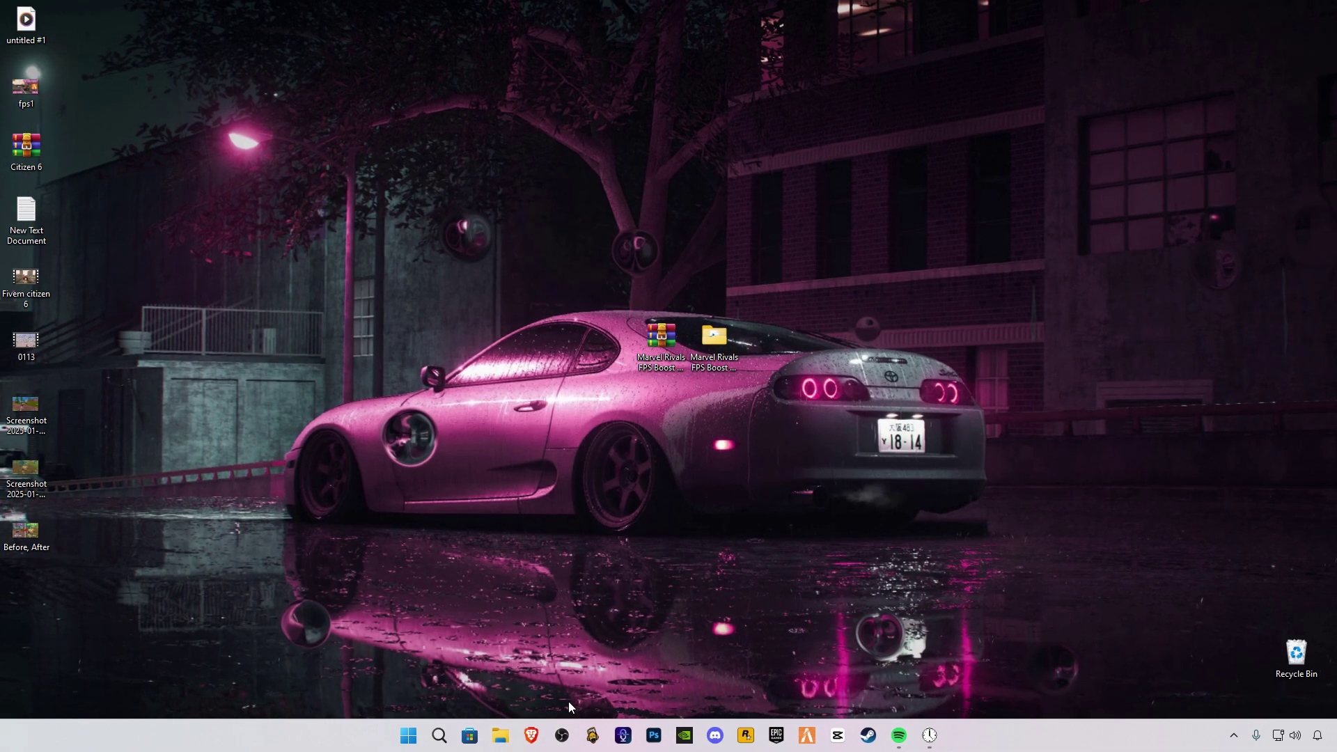
Open Power Options, create the power plan My Custom Plan 9 based on High performance, and close the window
click(439, 736)
text(ed)
click(493, 343)
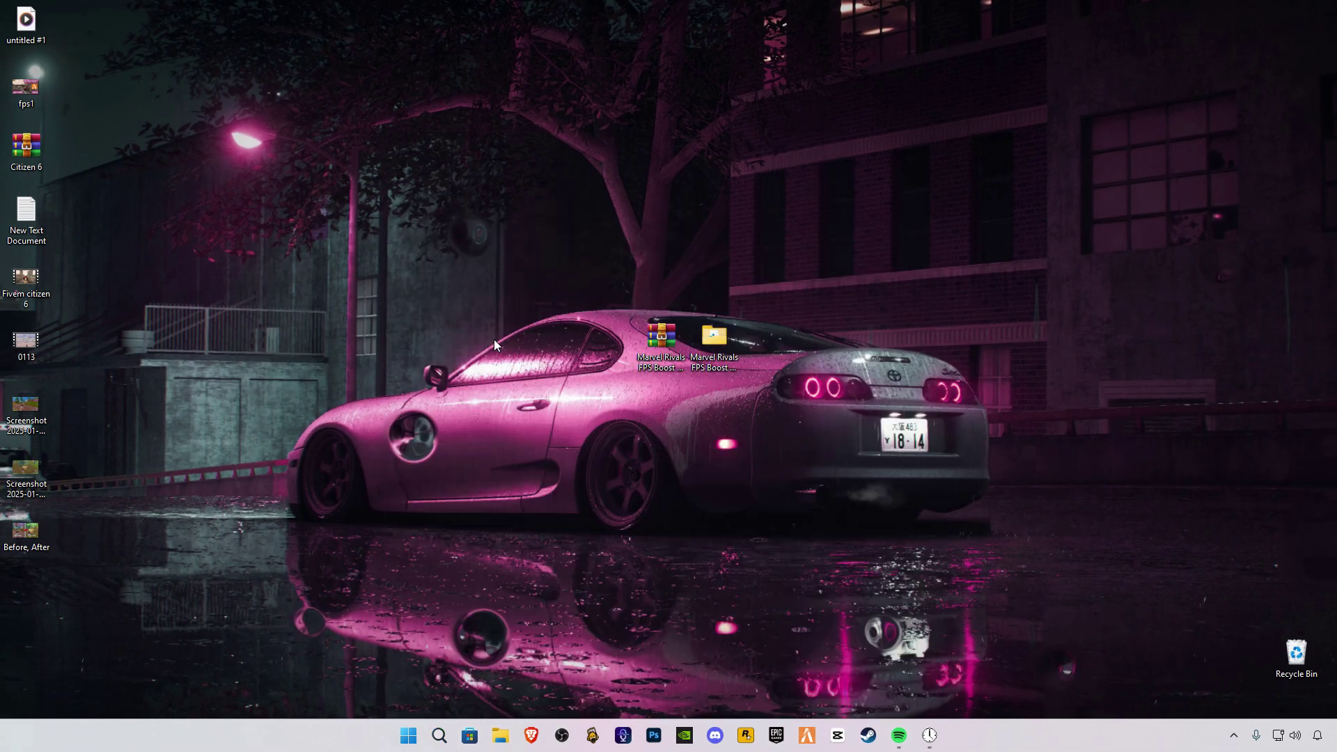
click(364, 183)
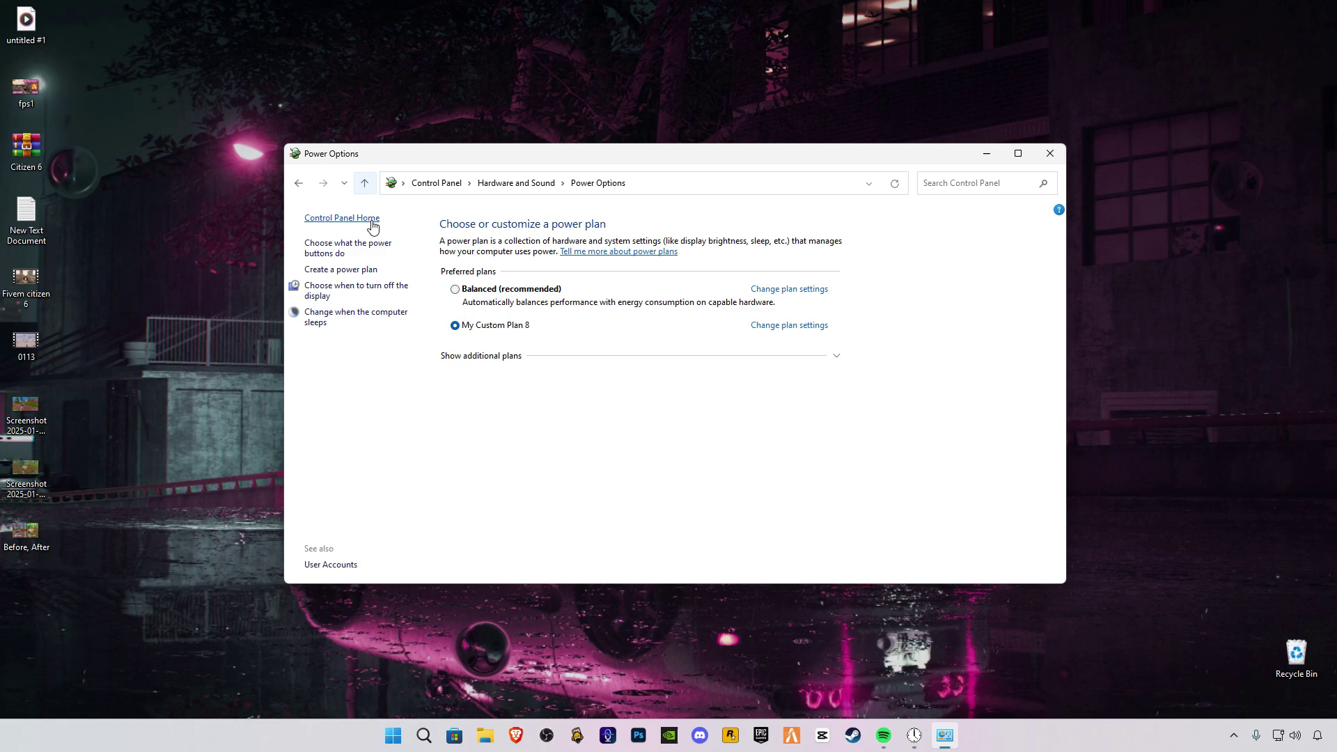
click(358, 269)
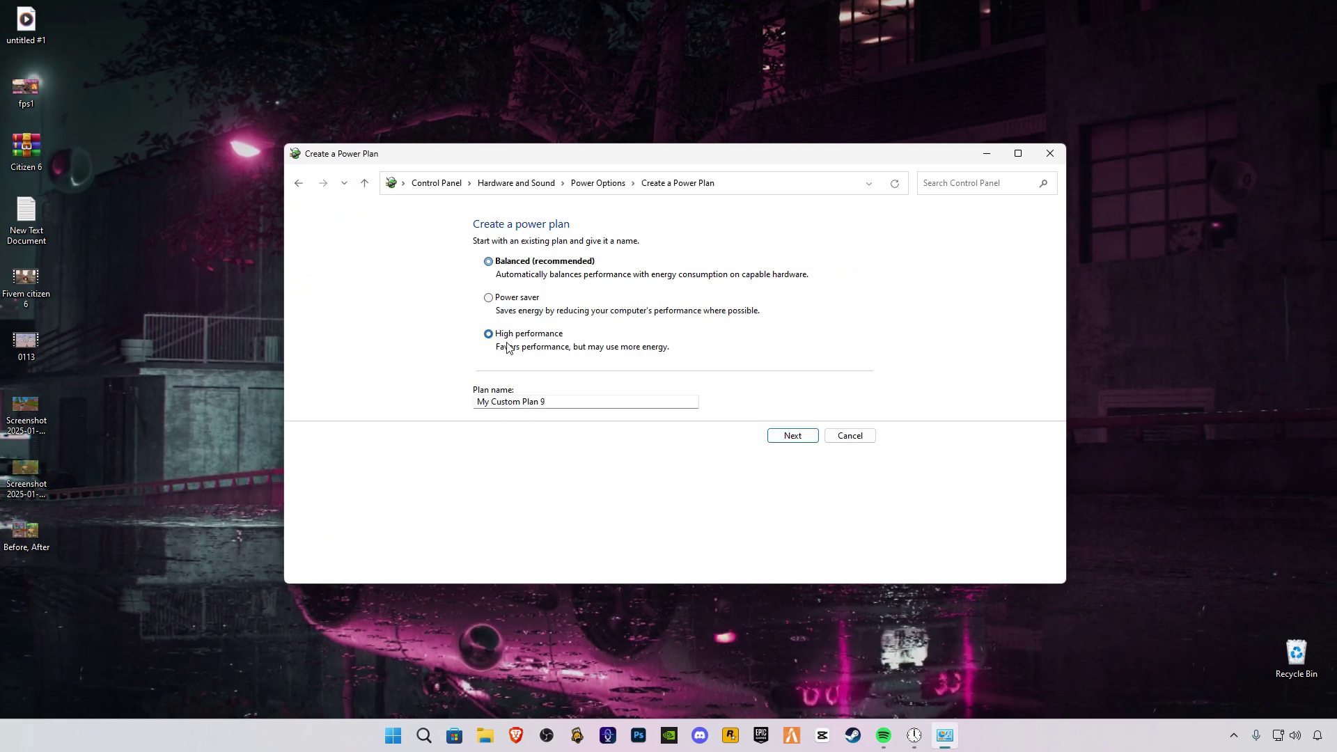
click(793, 435)
click(791, 430)
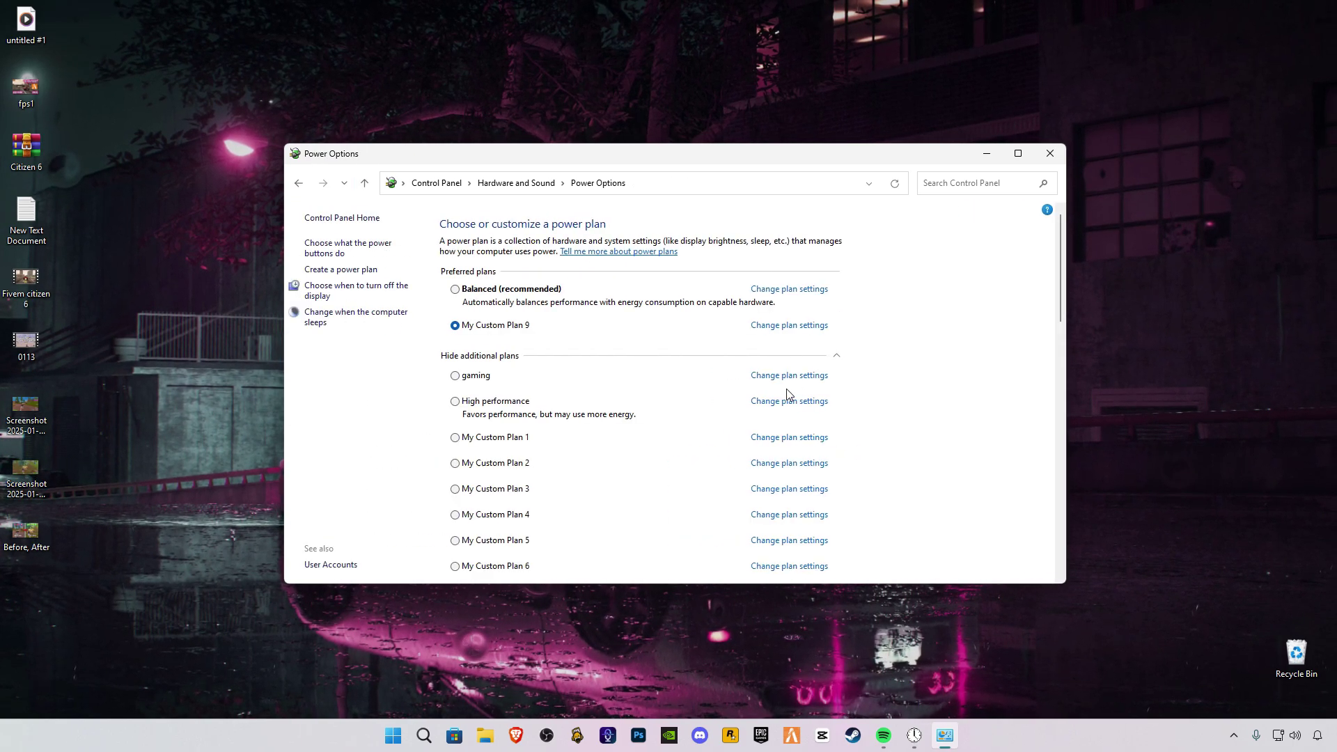
click(1050, 152)
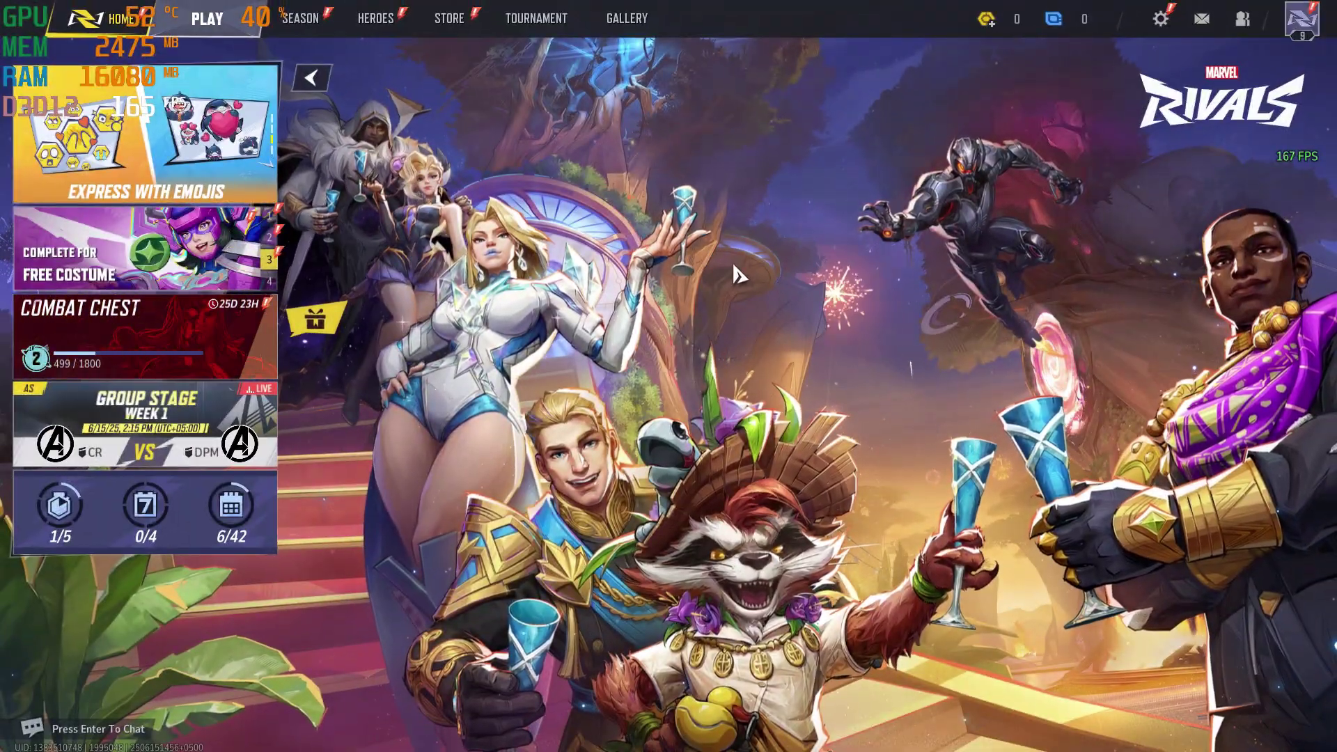
In Marvel Rivals, open the display settings and turn Global Illumination off
click(1160, 19)
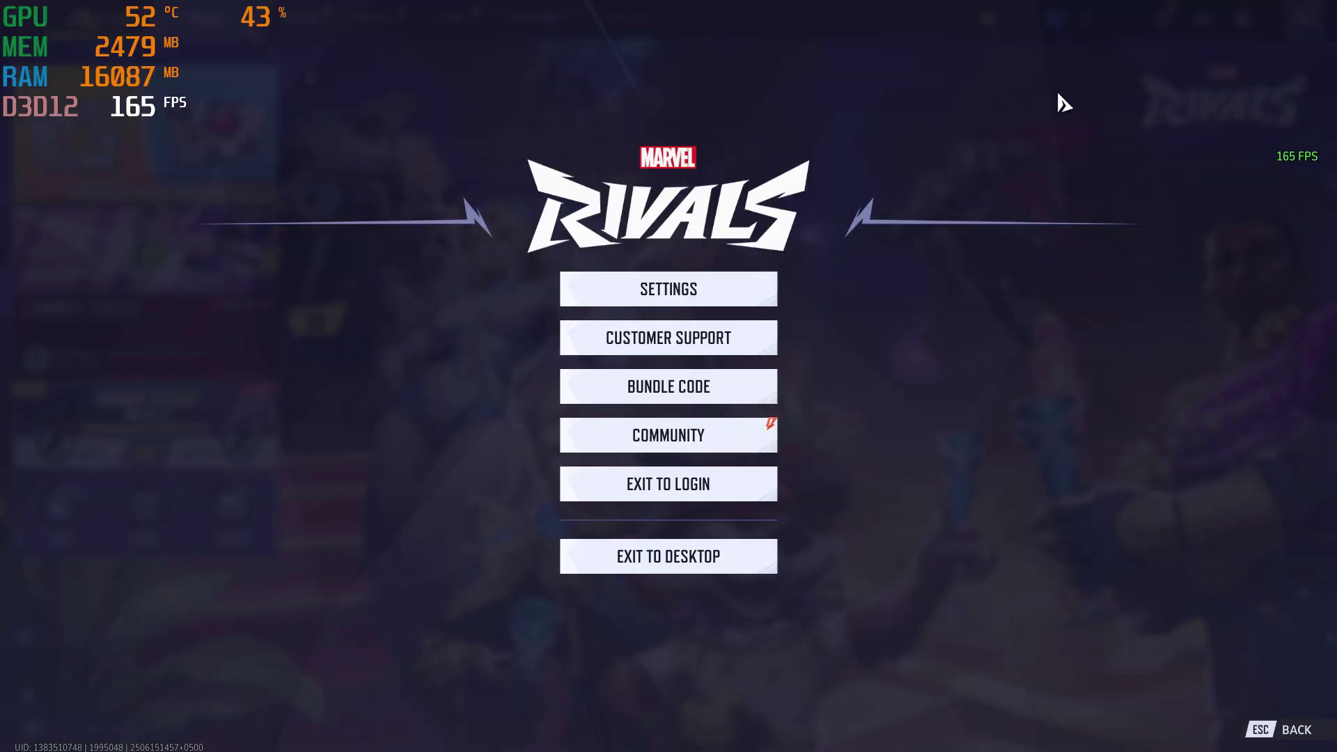
click(709, 288)
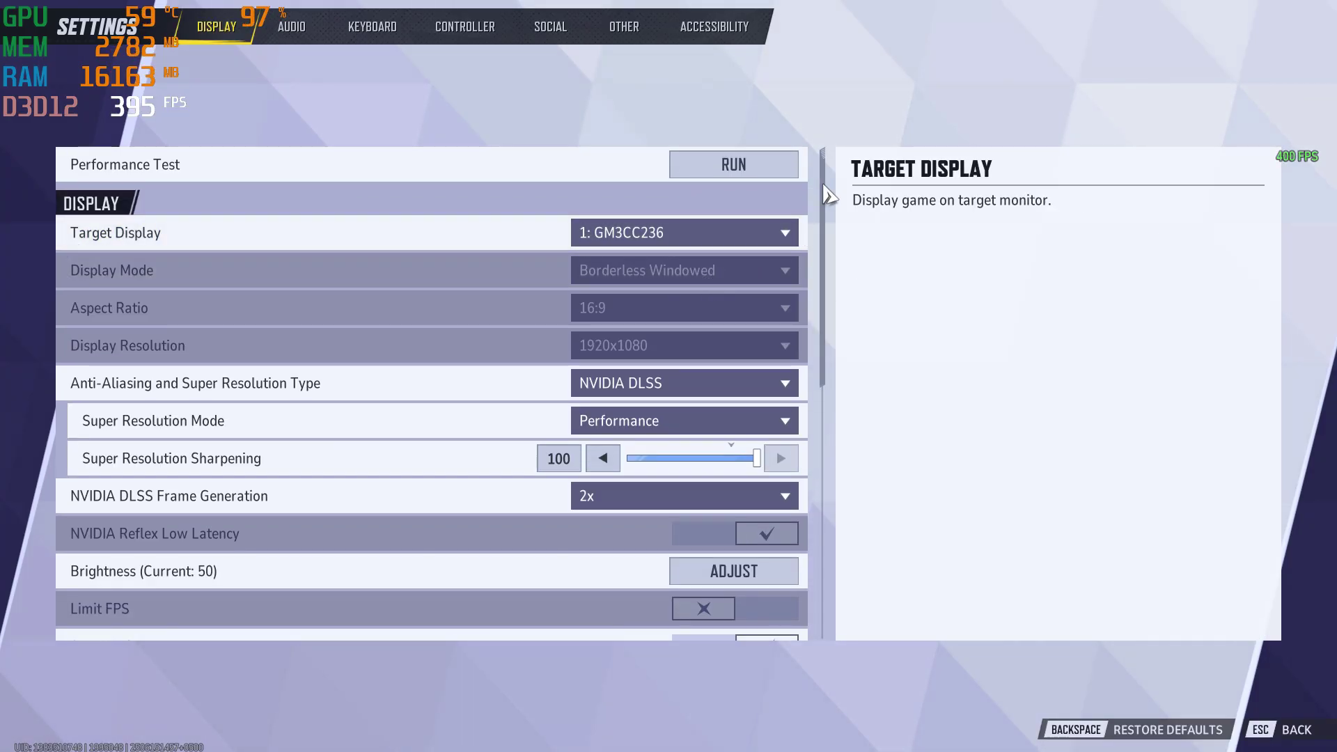
drag(824, 270, 825, 535)
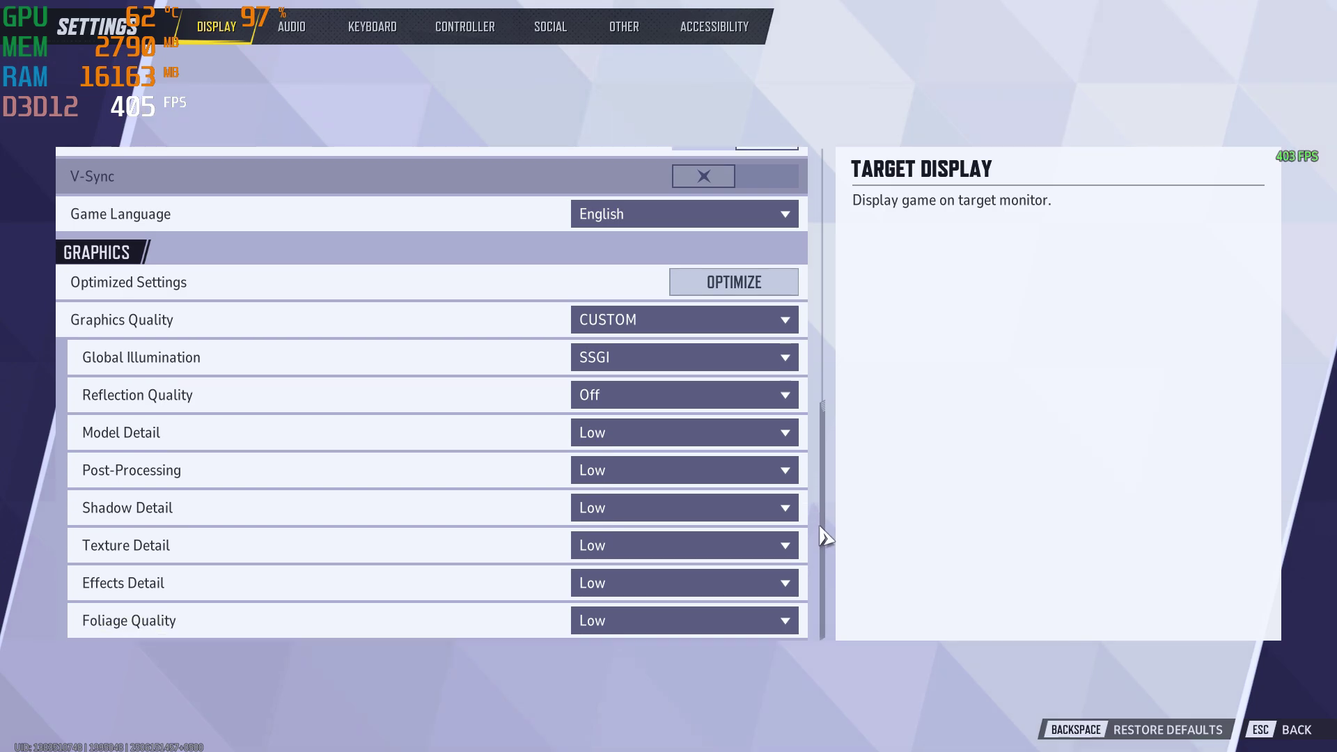
click(685, 357)
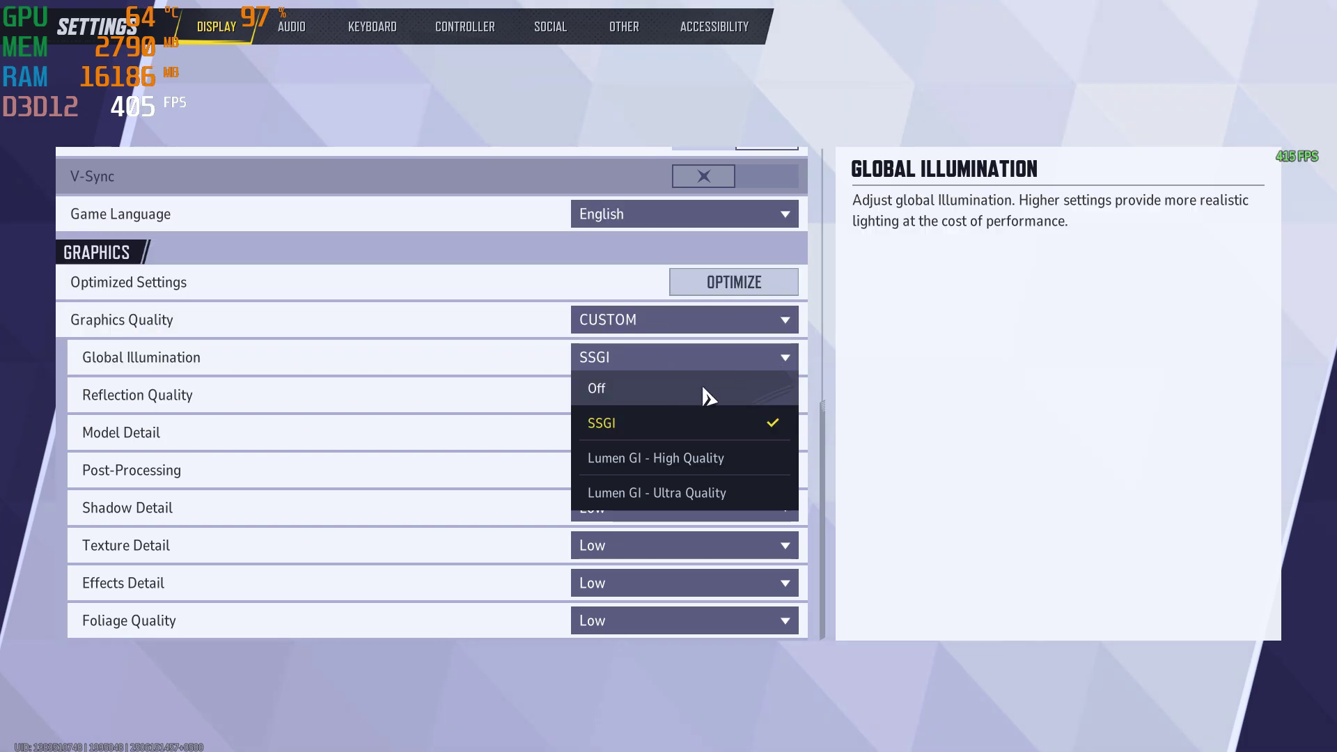
click(702, 387)
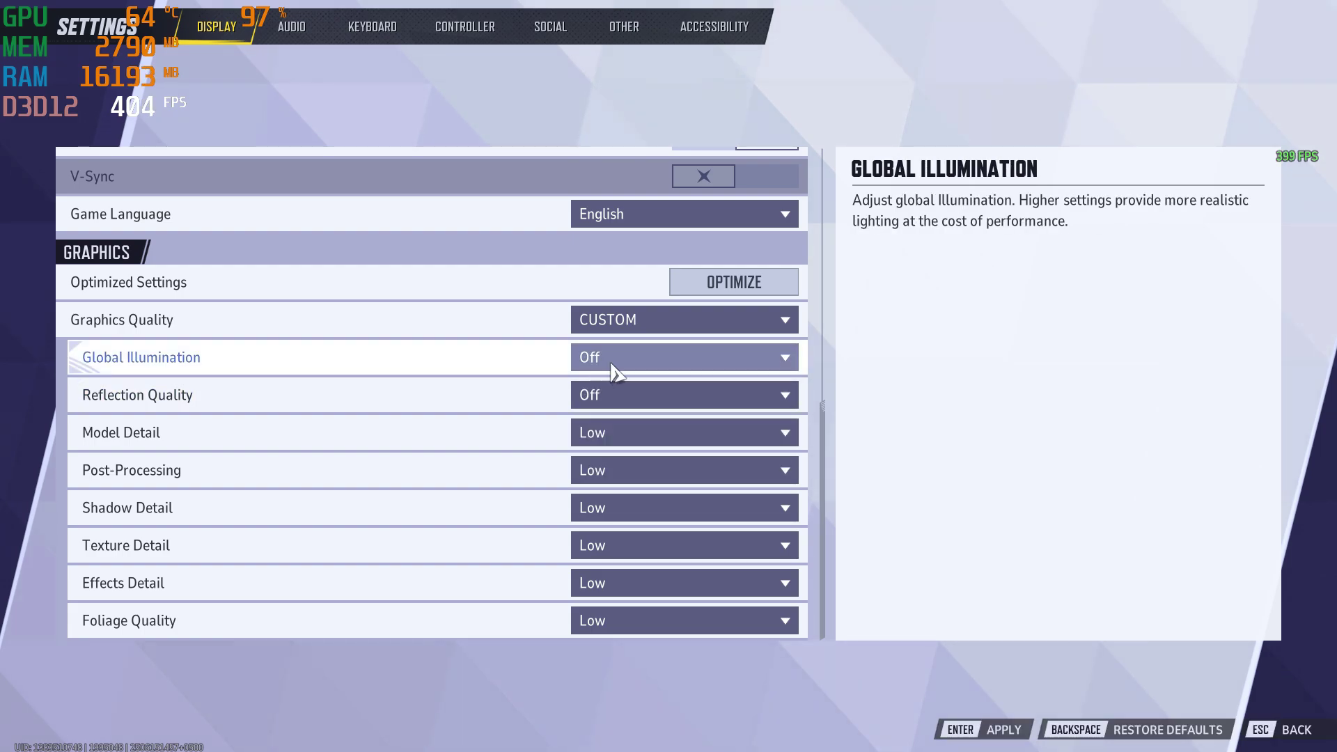
Choose Off for Reflection Quality and Low for Model Detail and Post-Processing
click(650, 399)
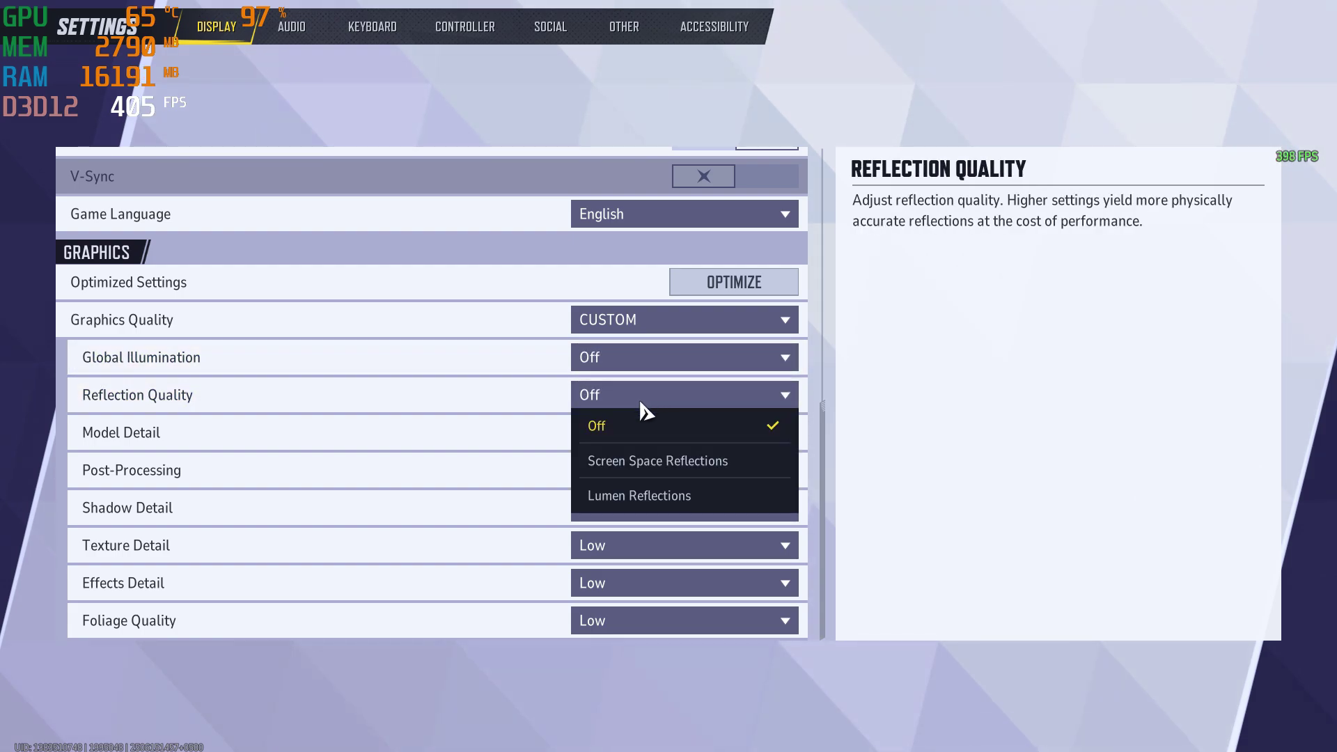
click(637, 429)
click(641, 439)
click(629, 500)
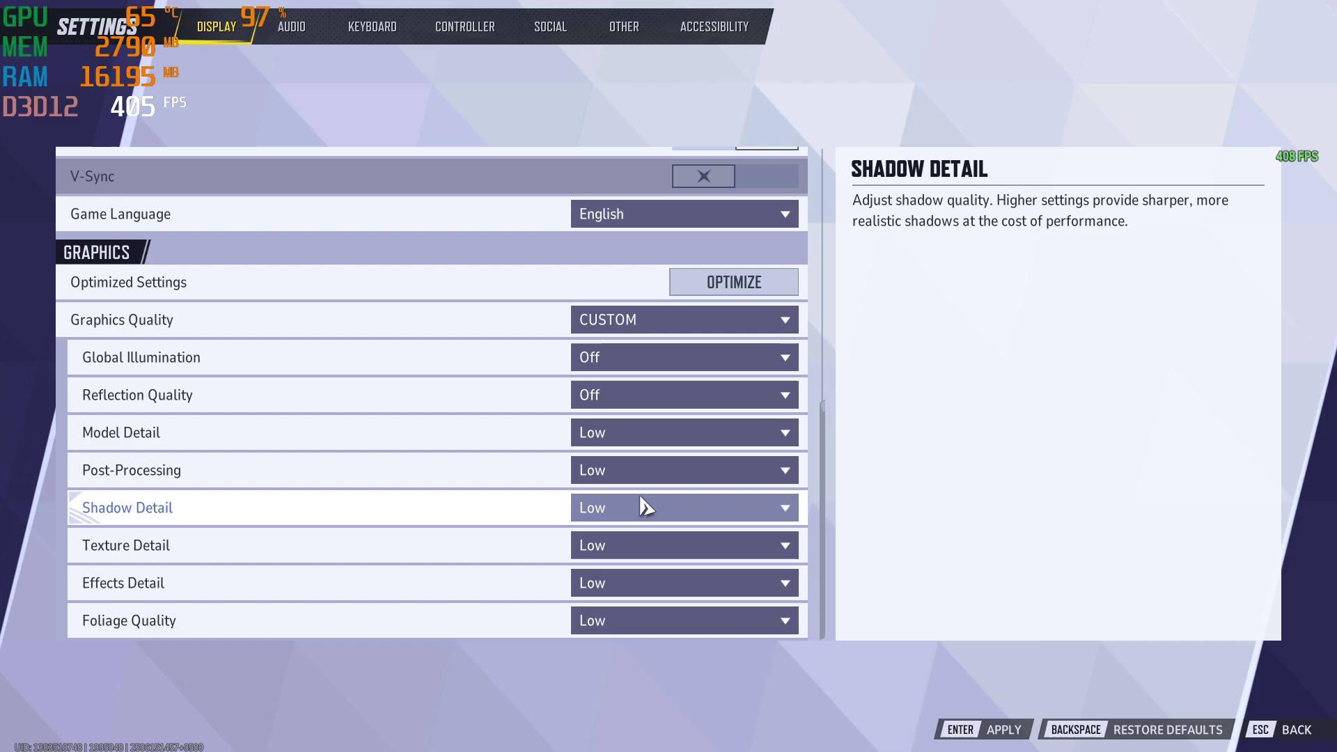
click(665, 471)
click(657, 501)
Choose Low for Shadow Detail, Texture Detail, Effects Detail and Foliage Quality
click(661, 509)
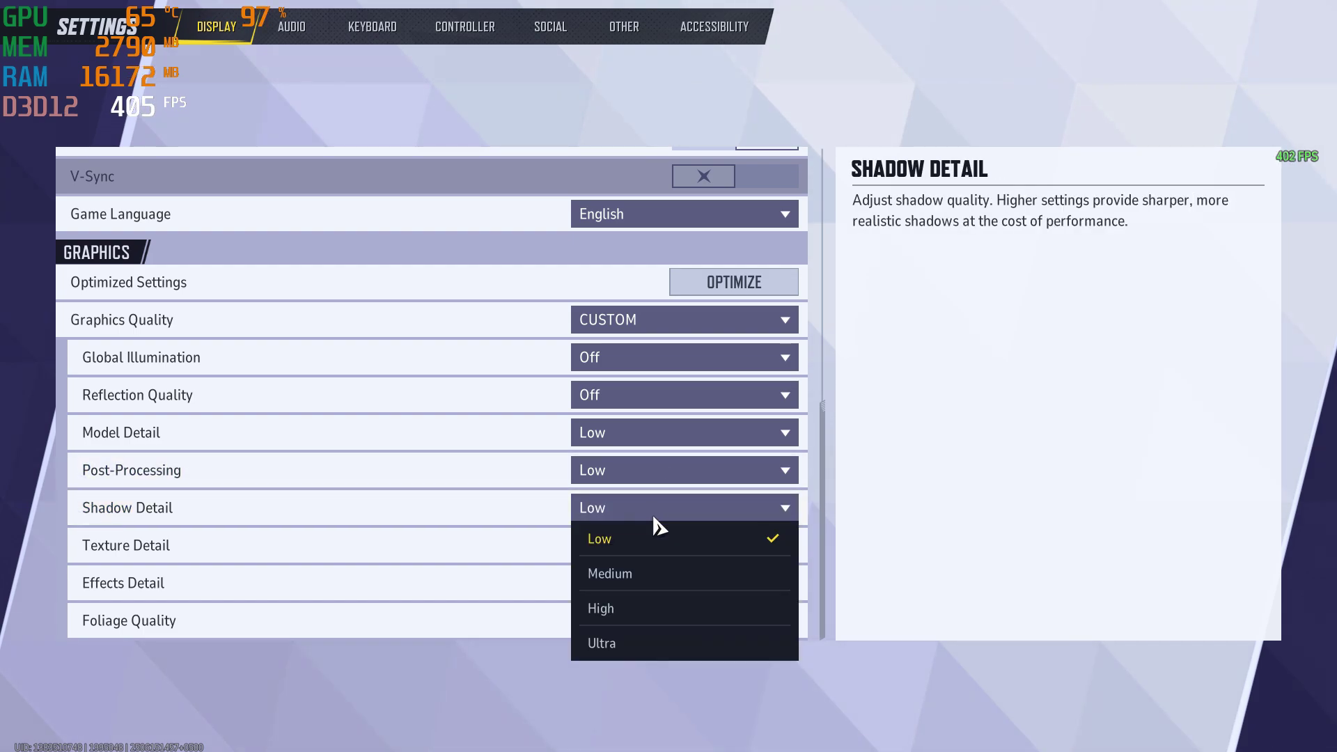
click(651, 538)
click(645, 556)
click(644, 577)
click(642, 587)
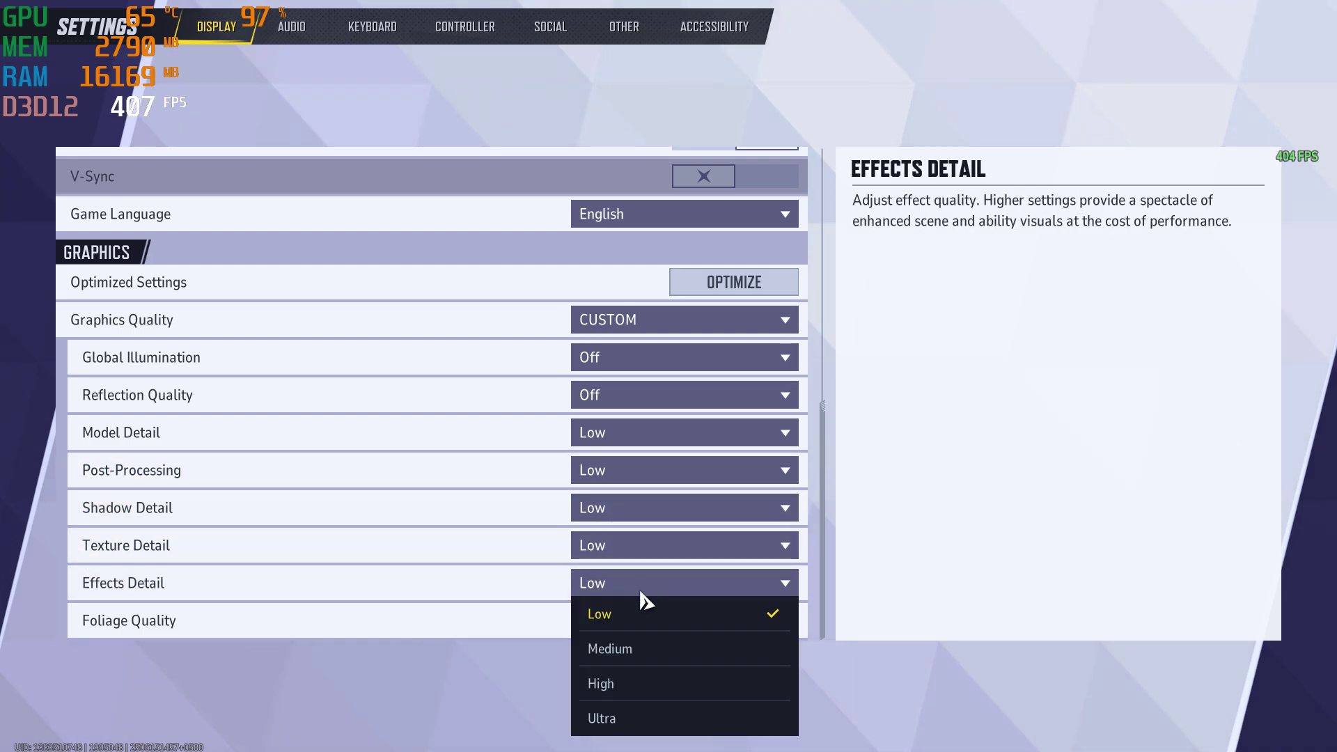
click(637, 528)
click(641, 621)
click(646, 500)
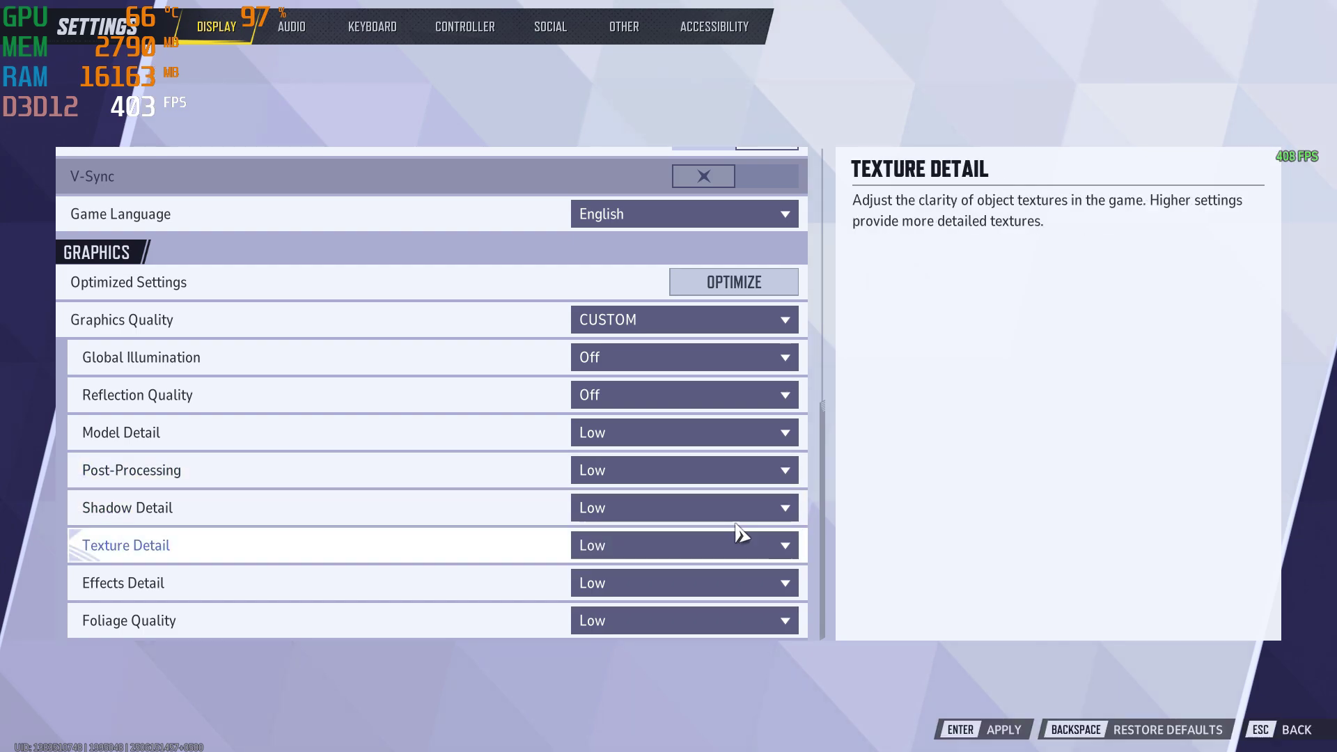
Apply and confirm the new display settings, leave the settings, and start a Quick Match
click(988, 731)
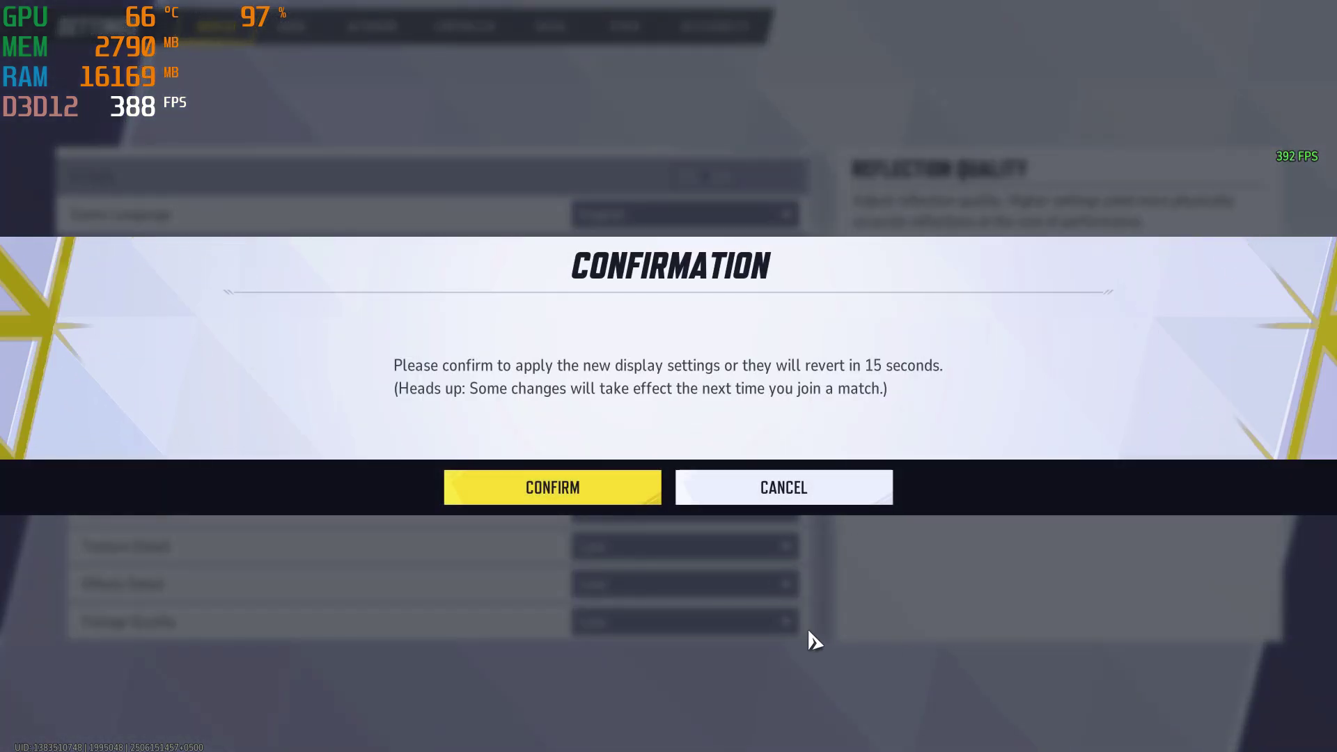
click(600, 487)
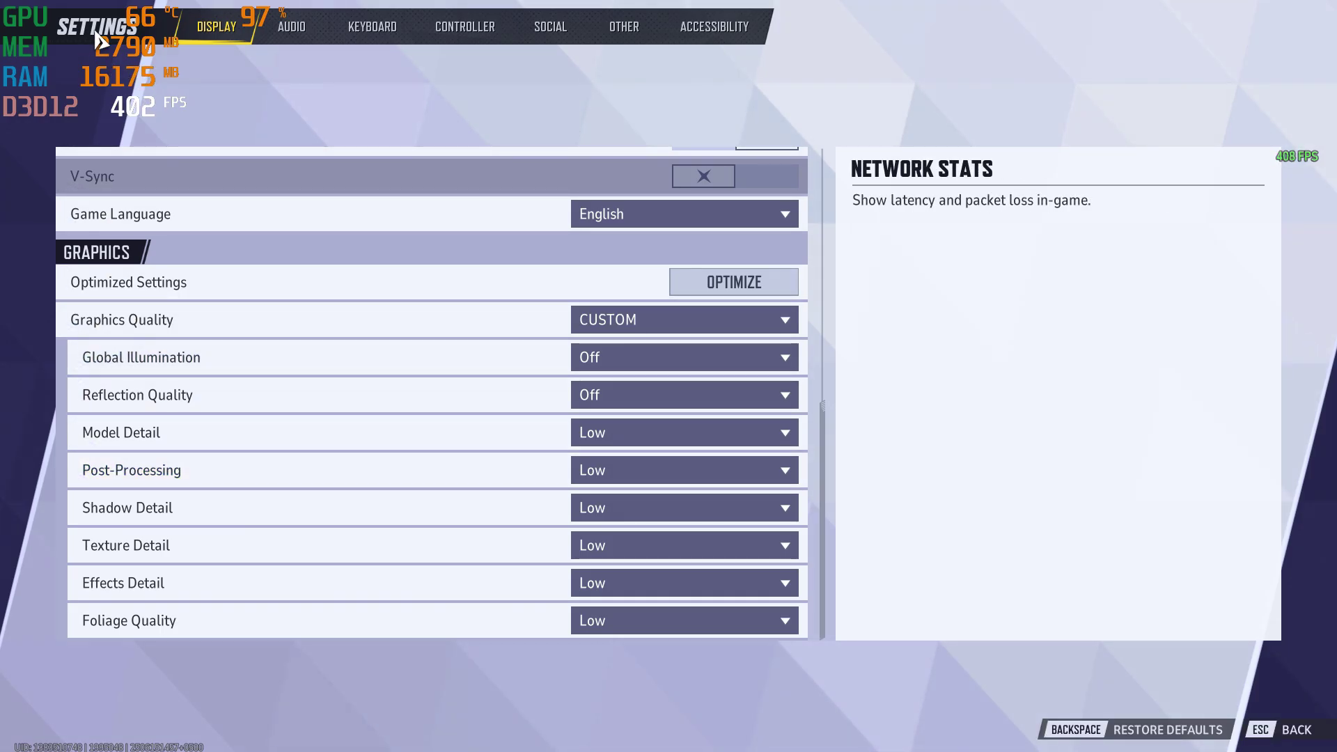
key(Escape)
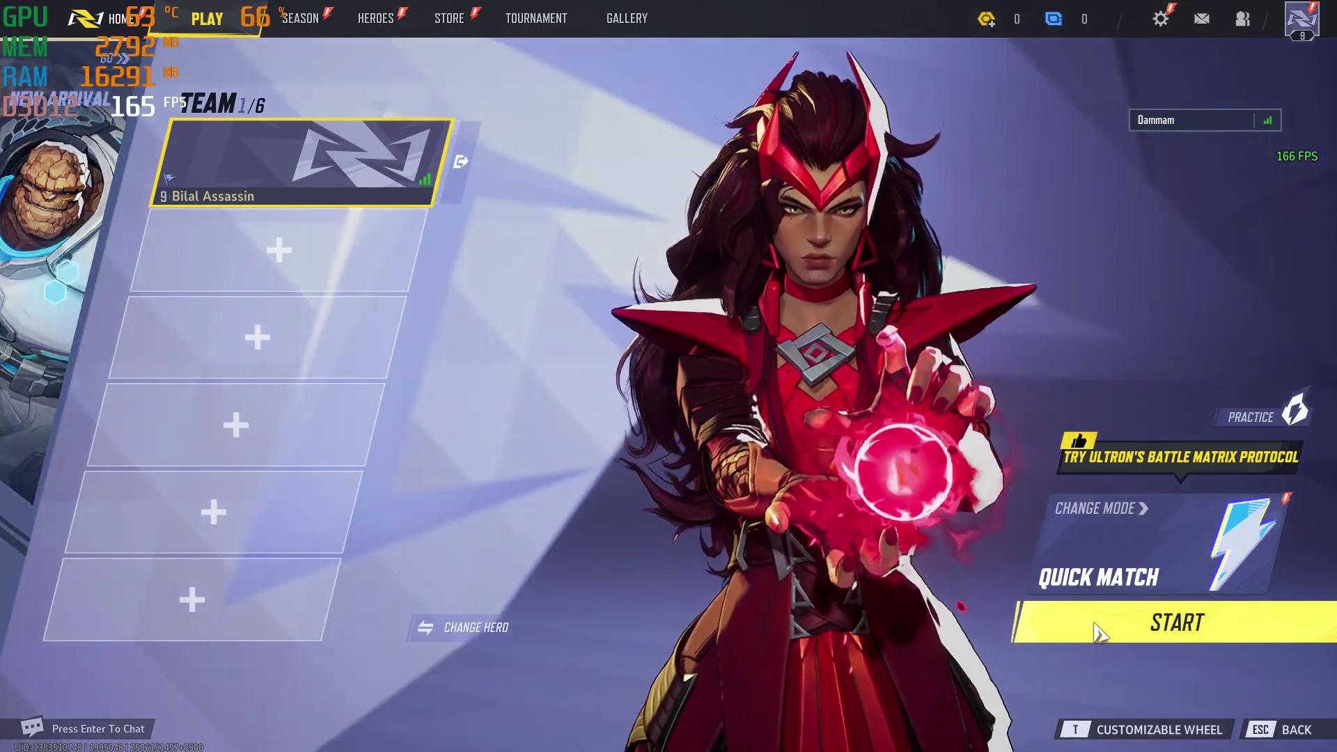
click(1099, 632)
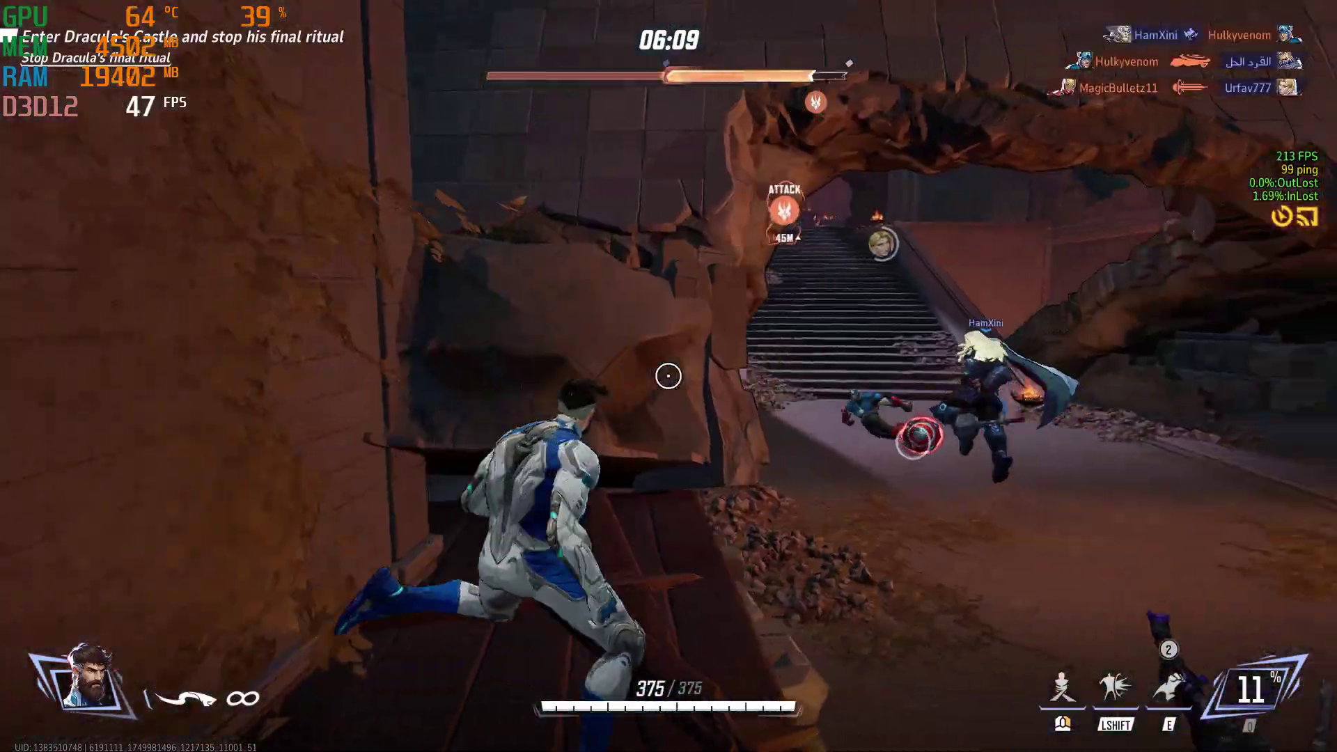
key(w)
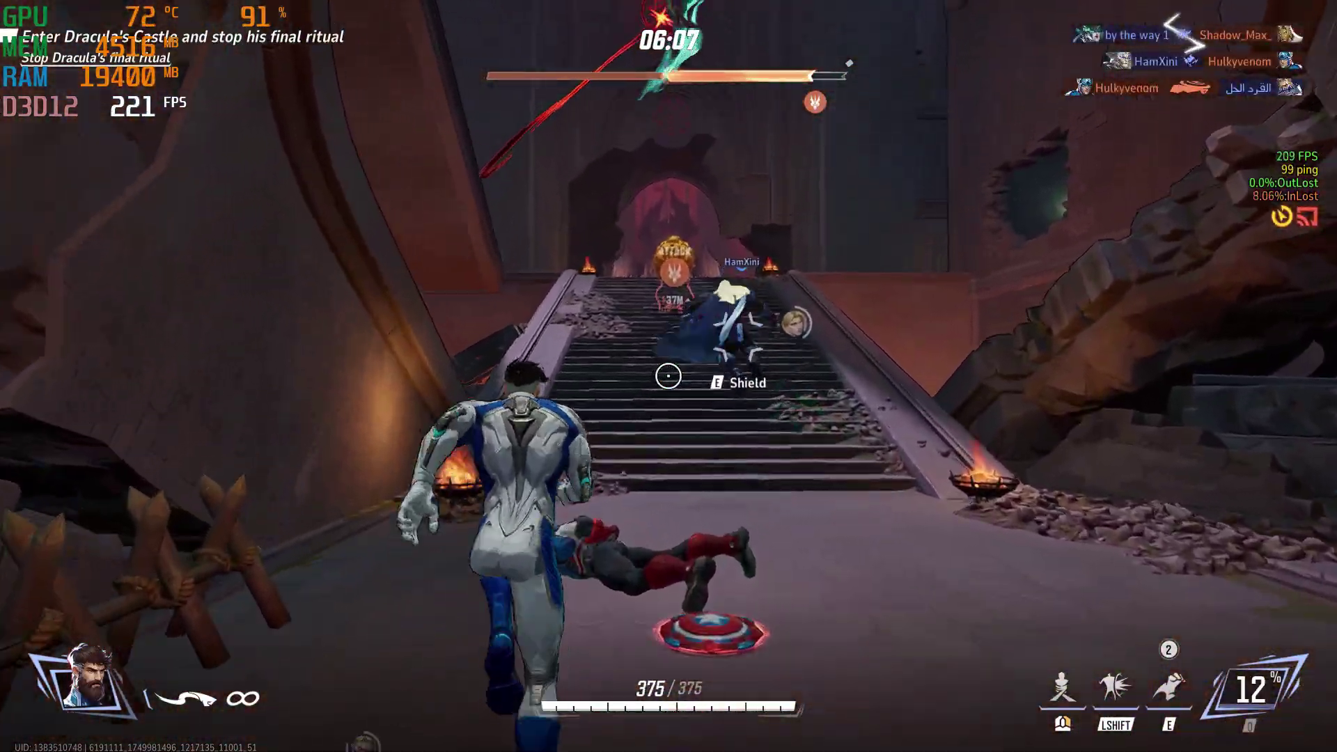
key(w)
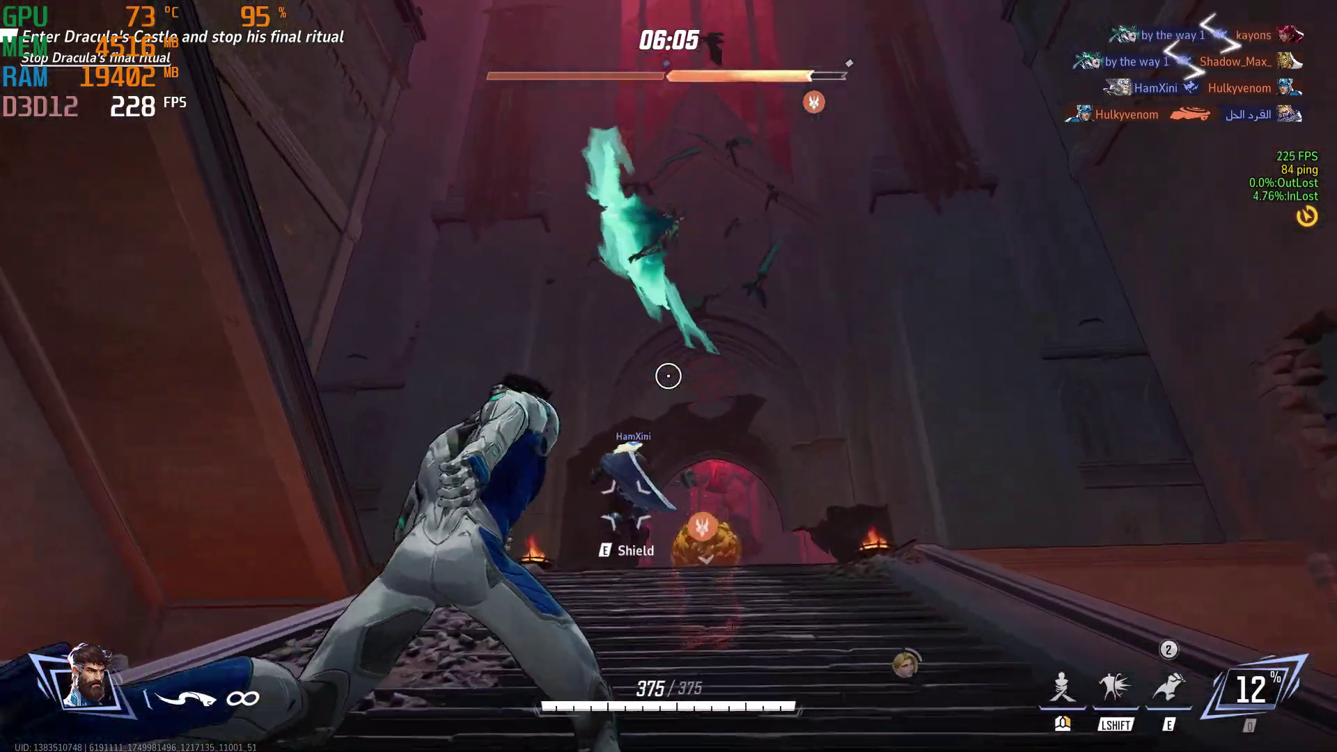
key(w)
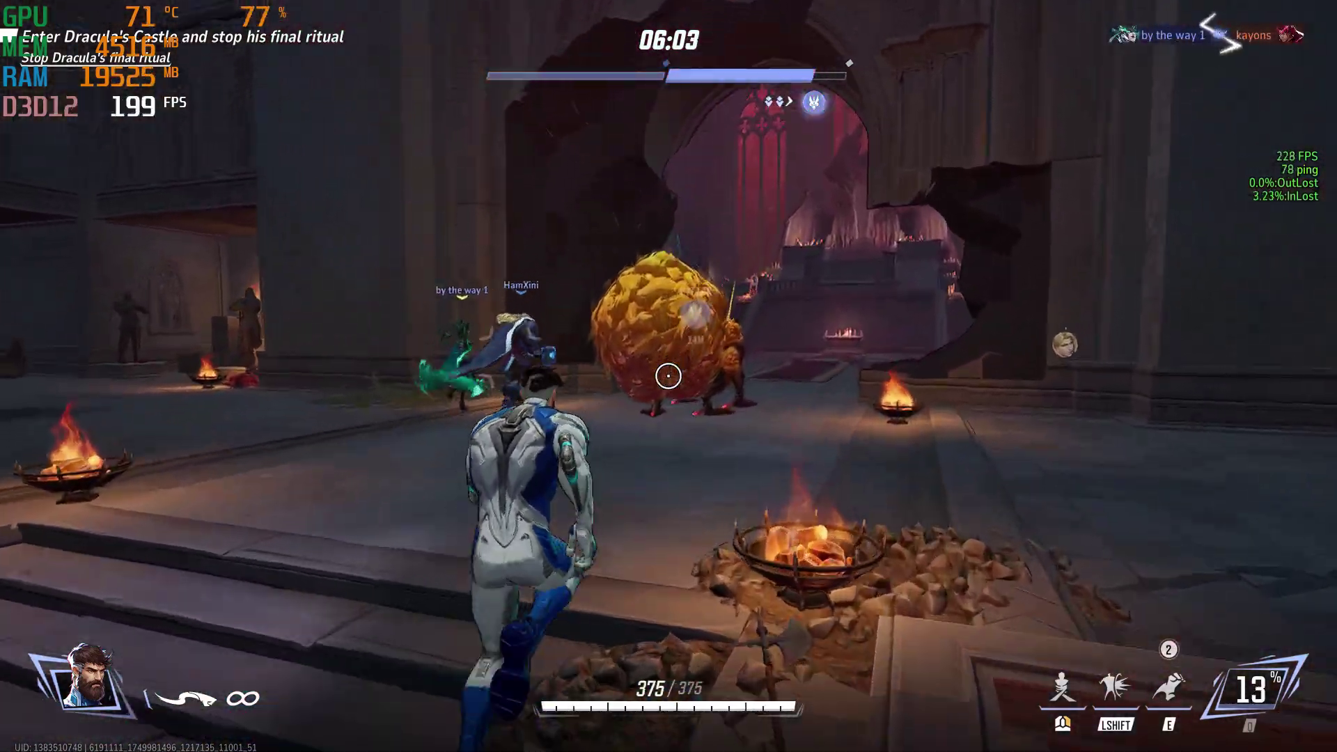
key(w)
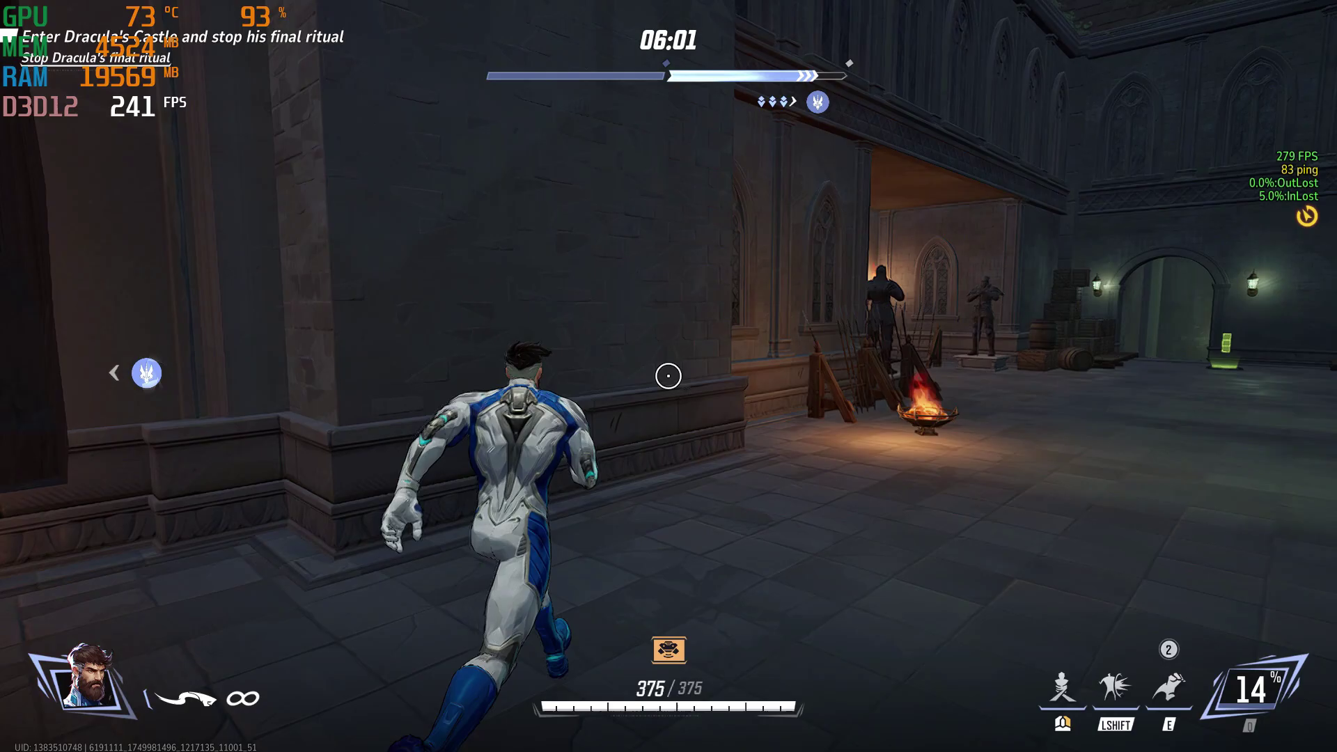